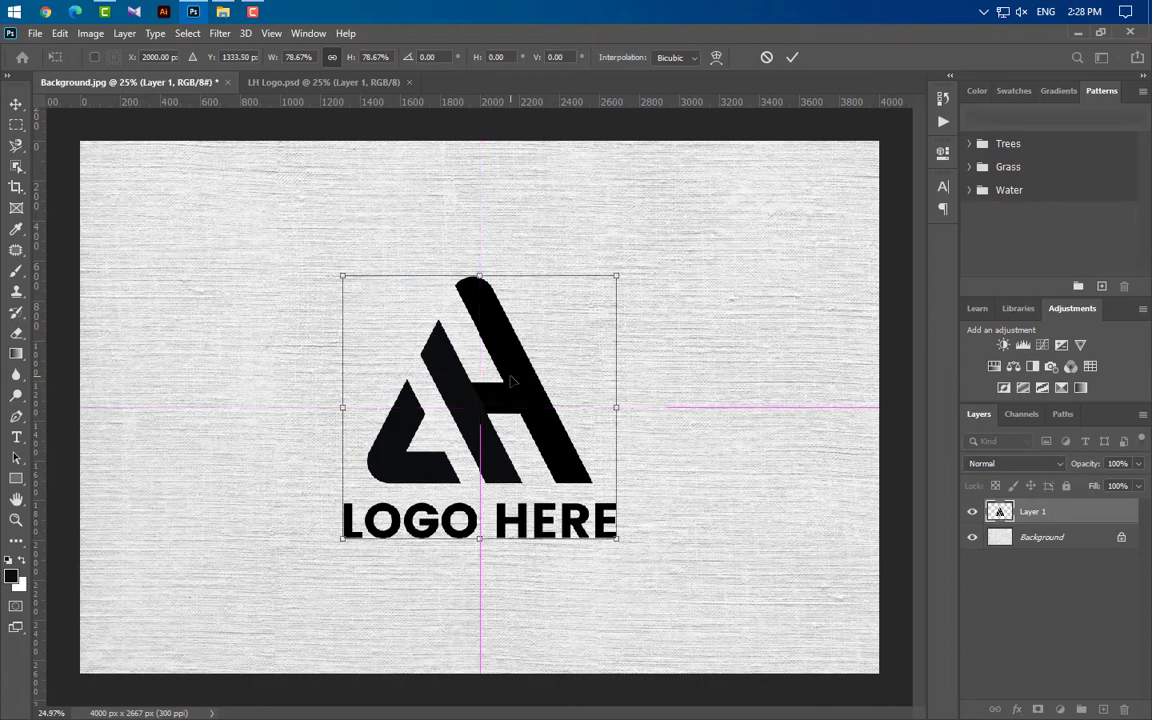
Commit the transform of the centred logo and convert its layer to a smart object
click(792, 57)
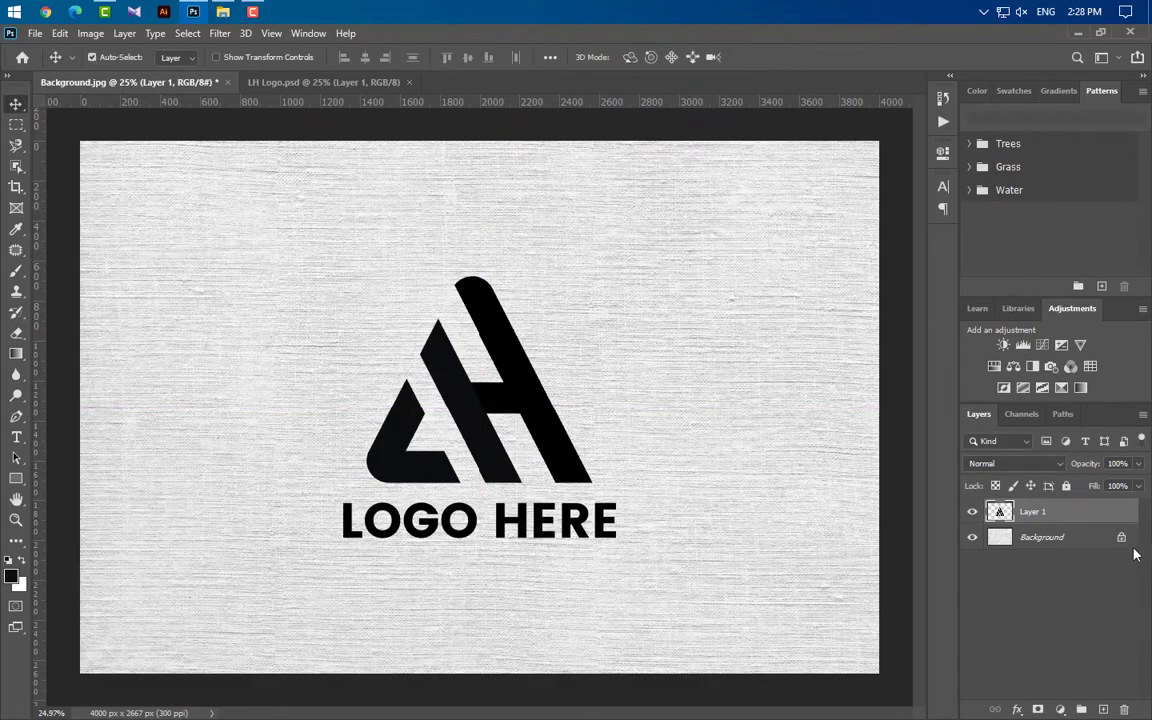
right_click(1127, 512)
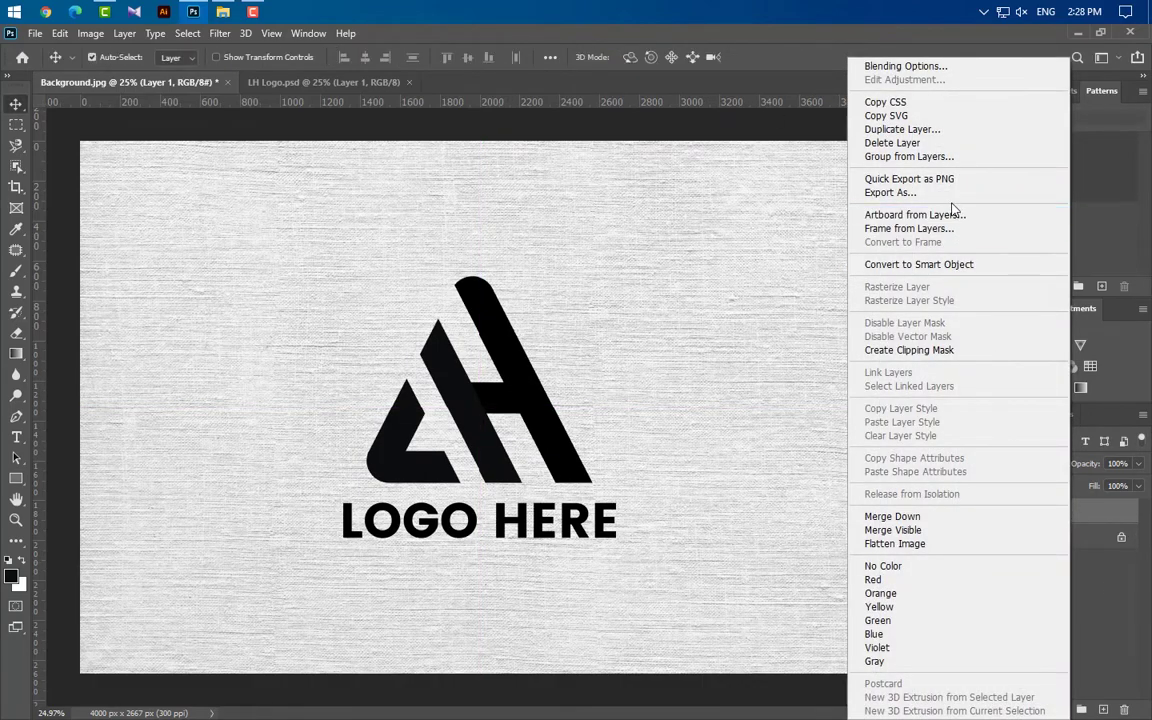
click(945, 266)
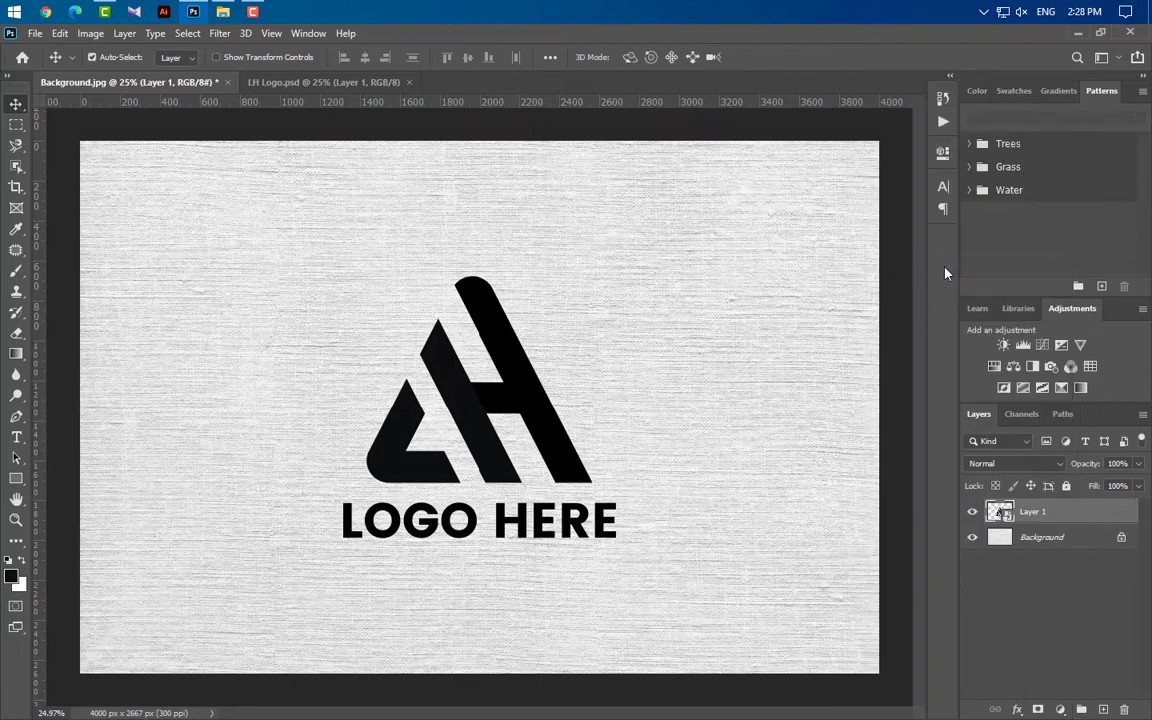
Add a Color Overlay in #2a2a2a with Normal blend mode and 100% opacity to the logo layer
double_click(1100, 512)
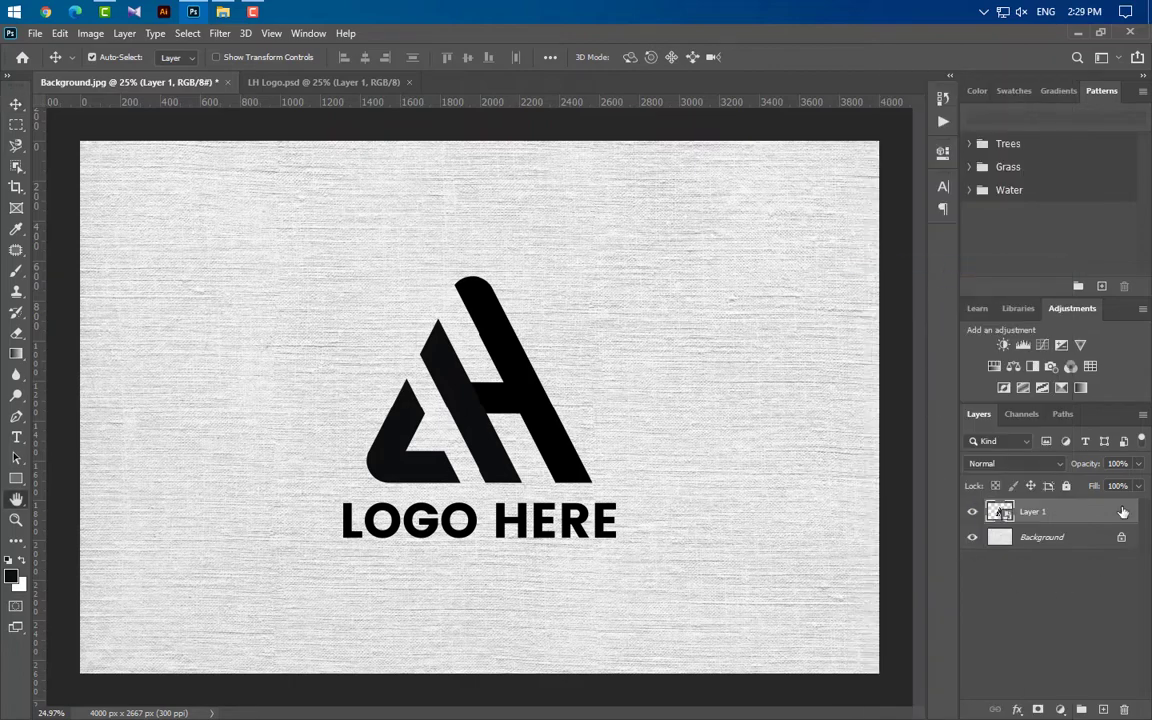
click(624, 393)
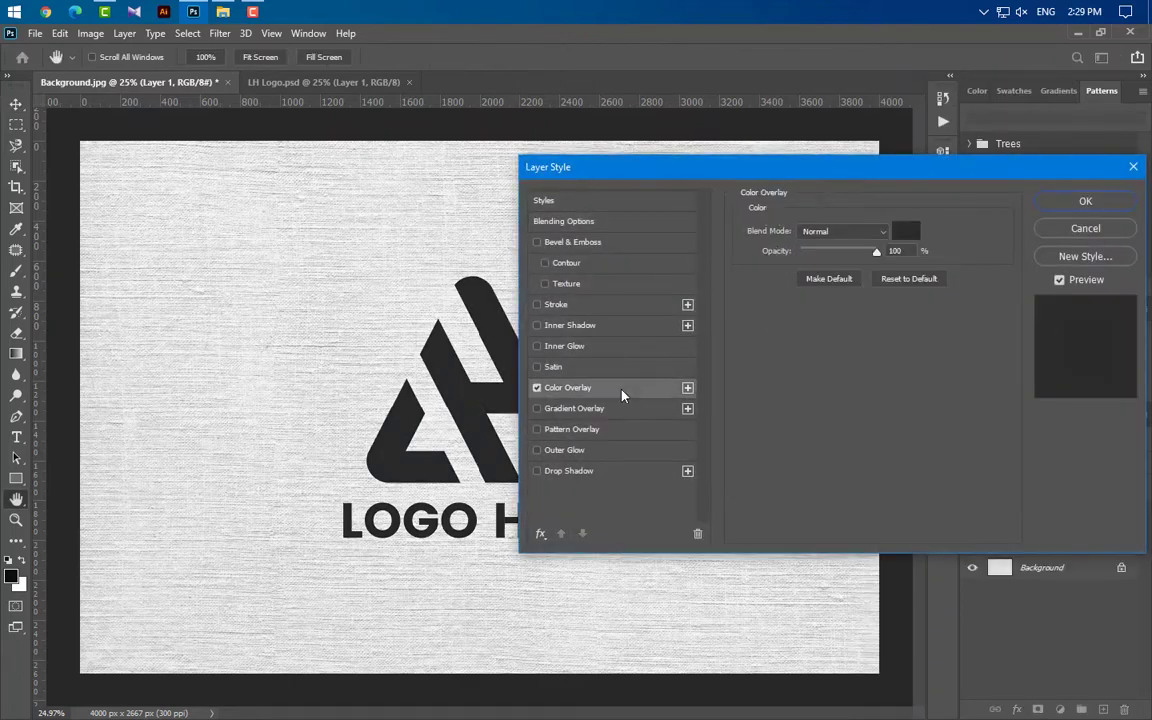
click(904, 230)
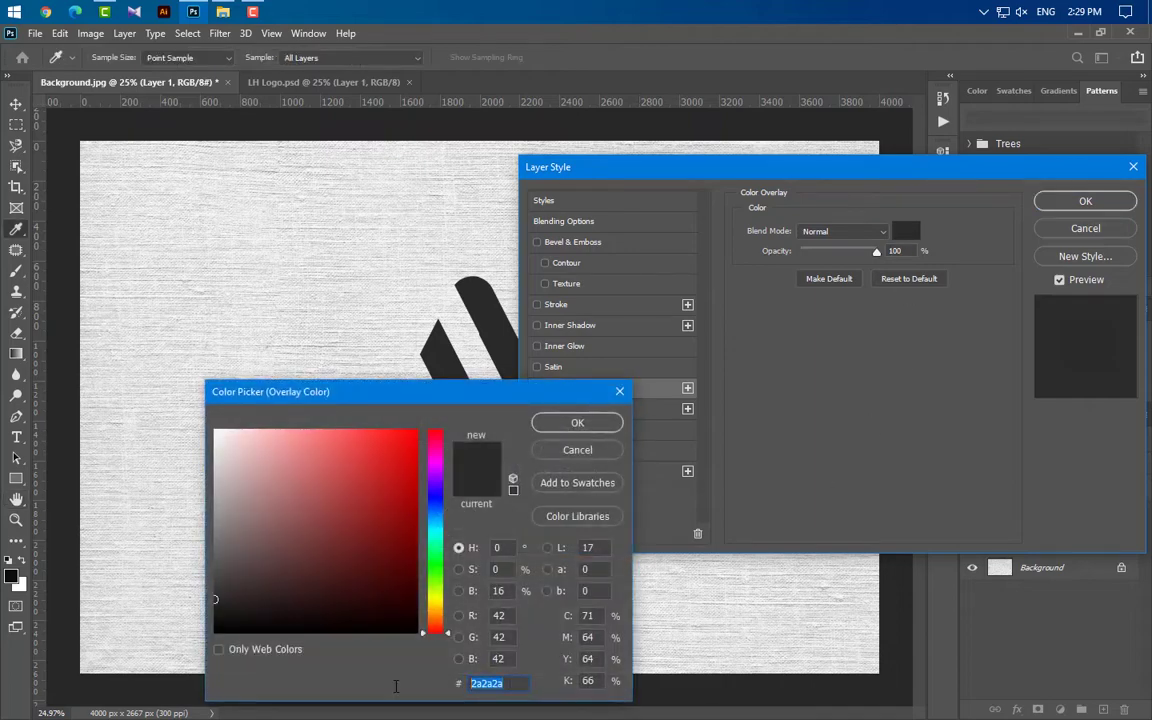
key(End)
click(592, 430)
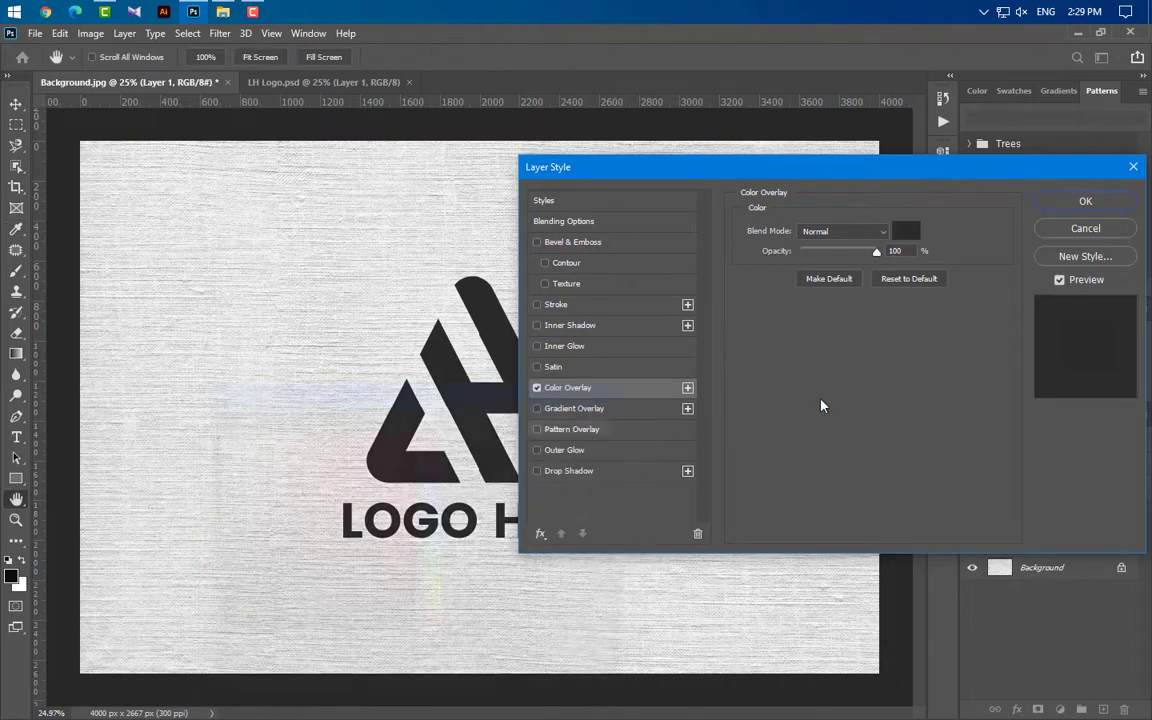
click(1085, 201)
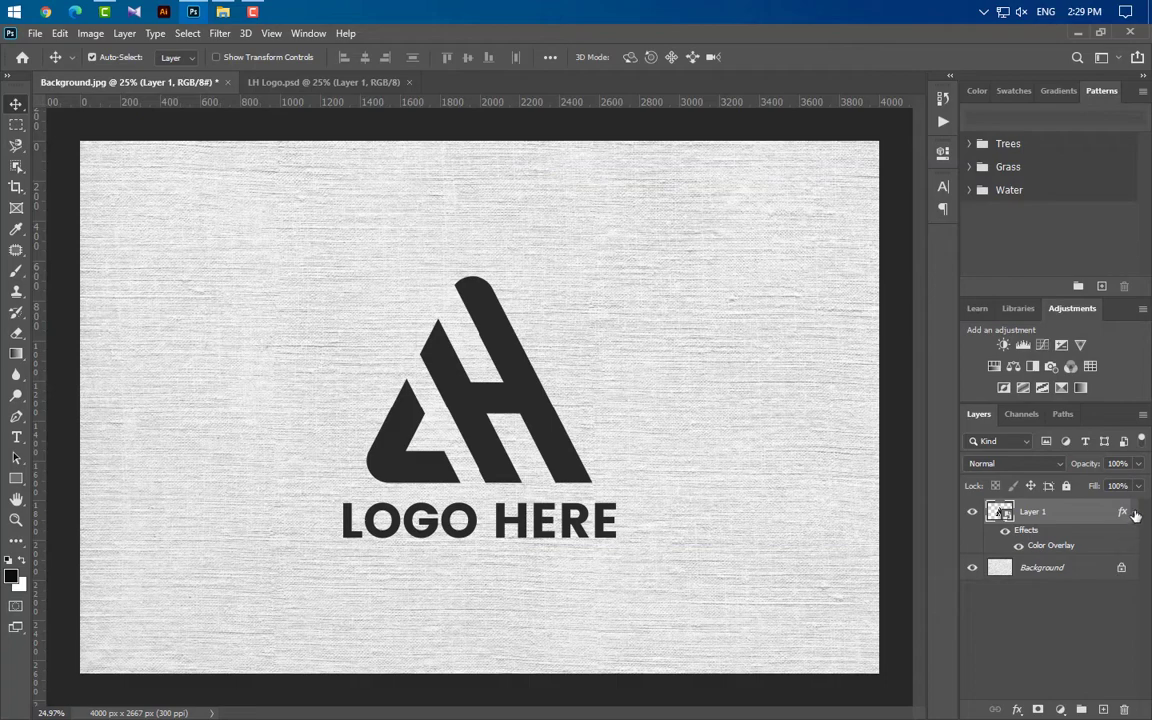
Duplicate the logo layer with its overlay effect and hide the copy
click(1134, 513)
drag(1090, 512, 1102, 709)
click(970, 511)
Apply a Gaussian Blur with a 24-pixel radius to the original logo layer, Layer 1
click(1040, 537)
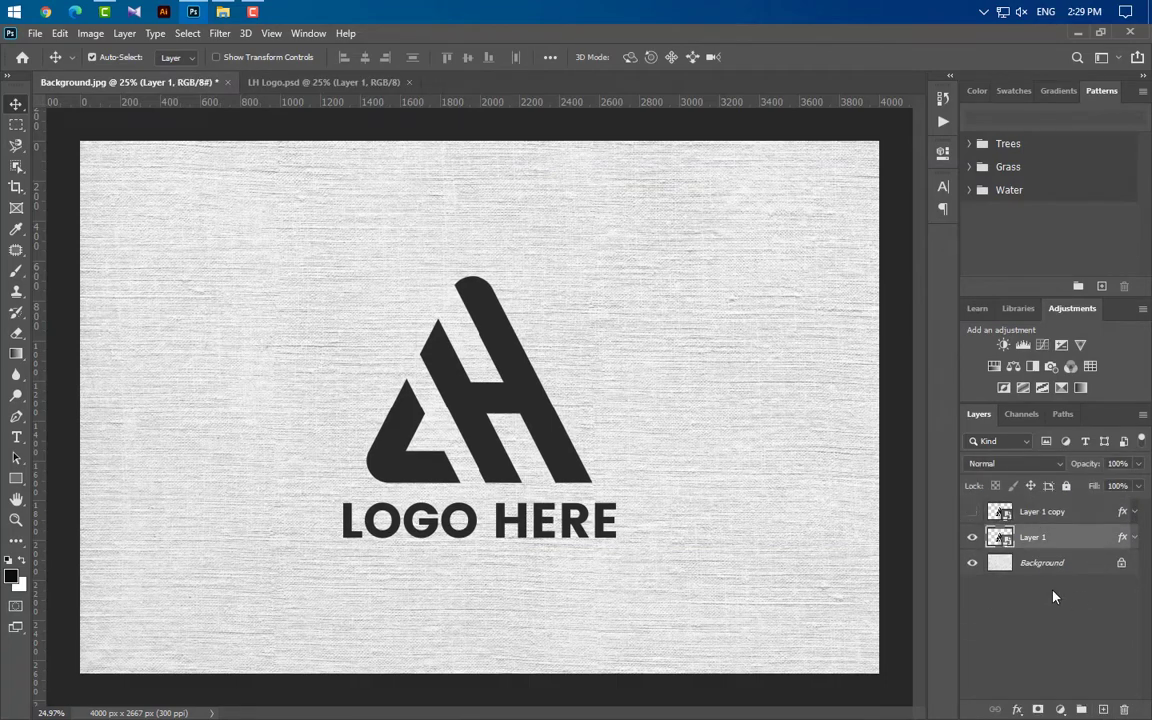
click(220, 35)
mouse_move(280, 216)
click(458, 274)
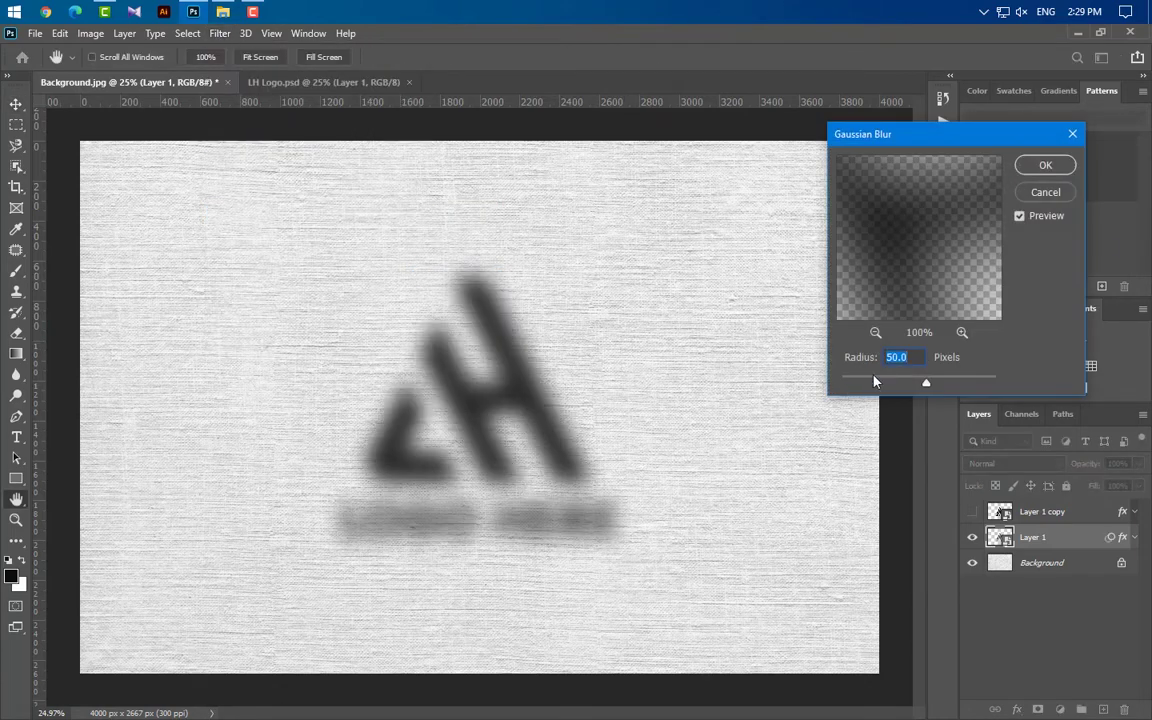
text(24)
click(1038, 166)
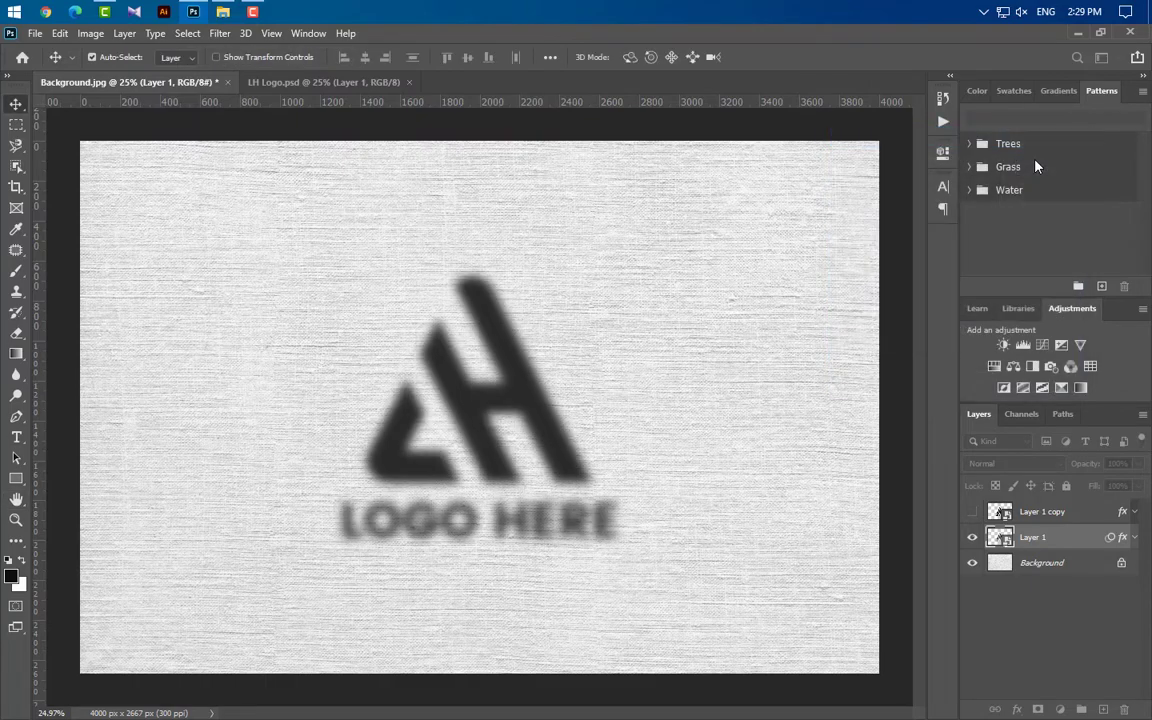
Add a Motion Blur at 90° with a distance of 200 pixels to Layer 1 and reduce the layer's opacity
click(220, 34)
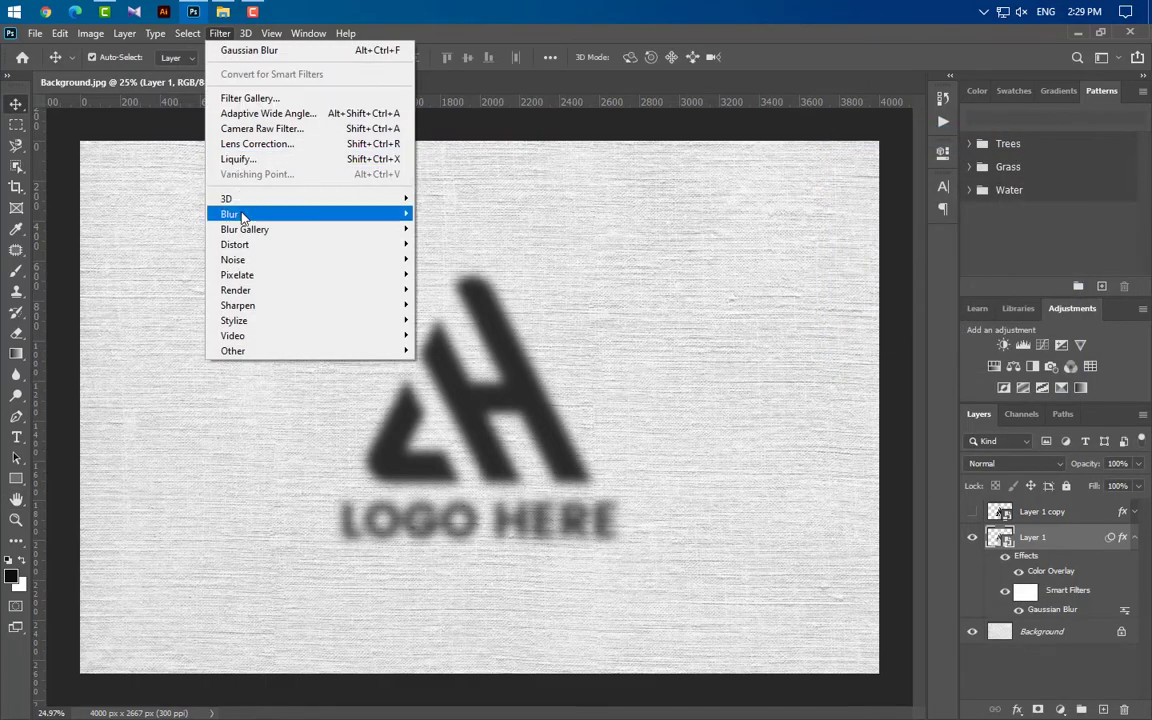
mouse_move(255, 212)
click(466, 306)
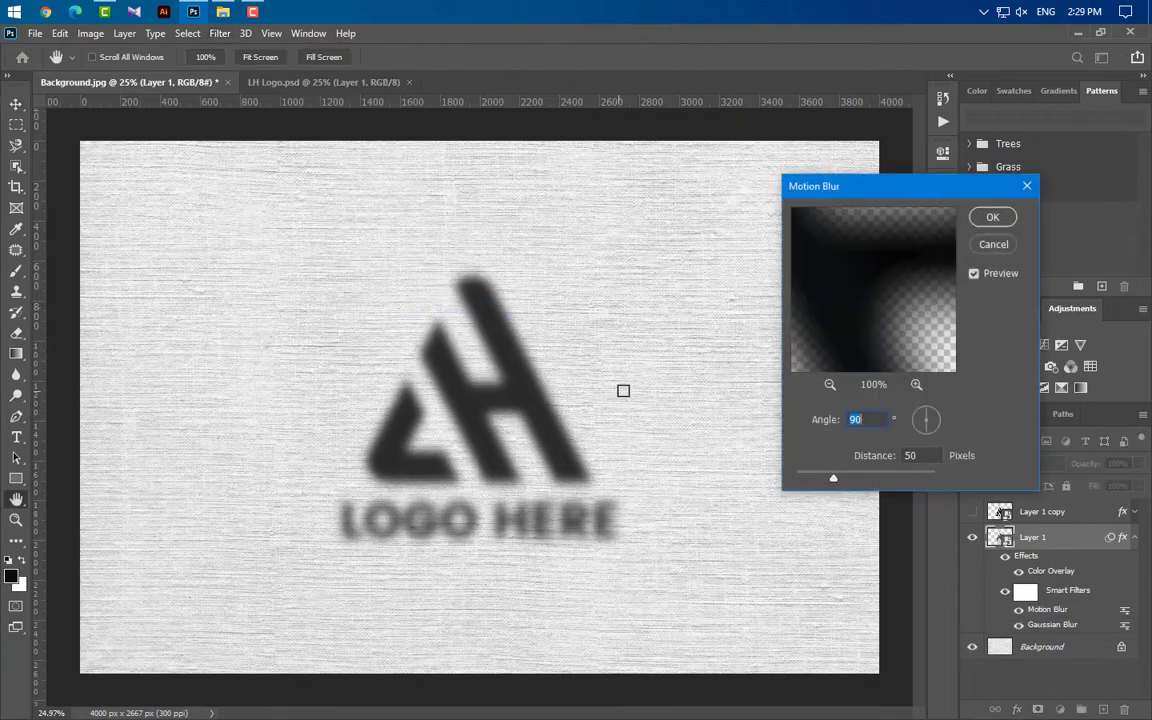
double_click(929, 455)
text(200)
click(992, 216)
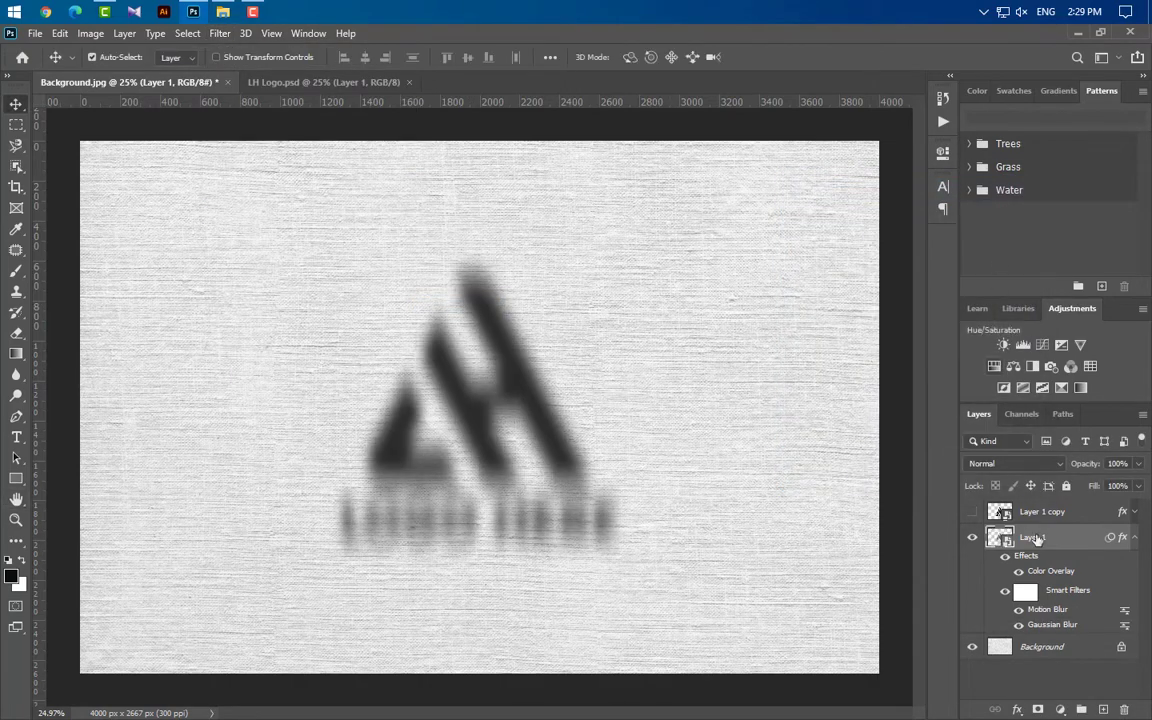
click(1134, 537)
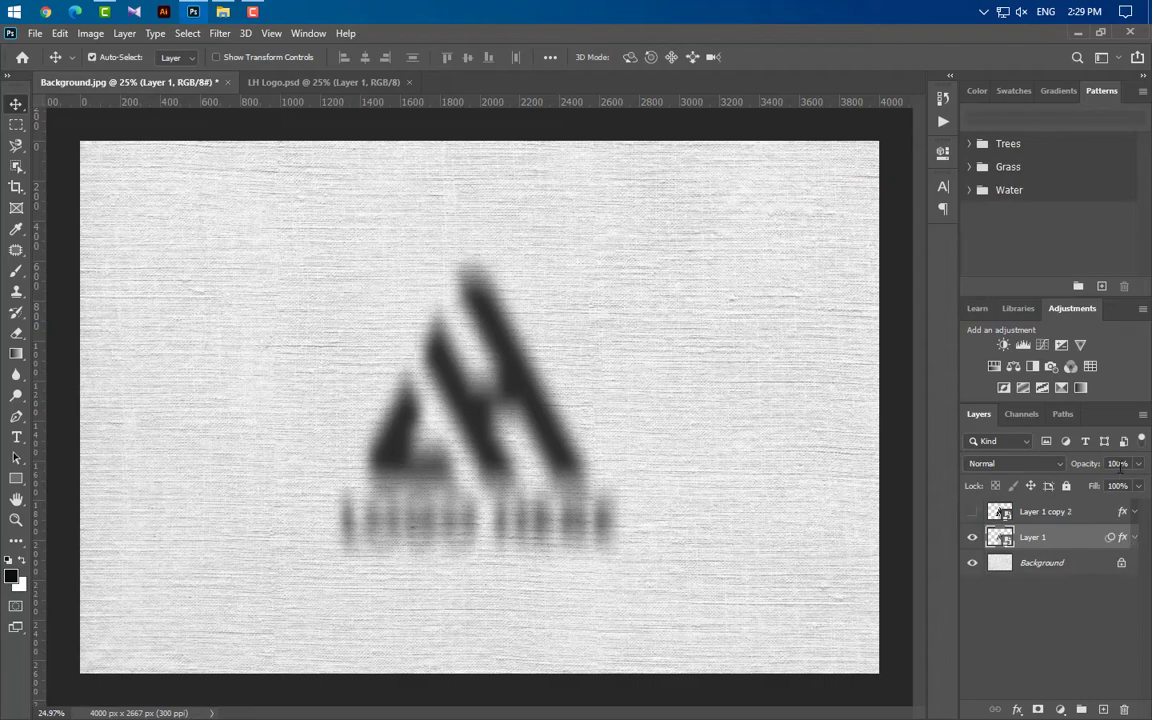
drag(1095, 467, 1025, 467)
Duplicate the hidden logo copy and make the lower of the two copies visible
click(1060, 512)
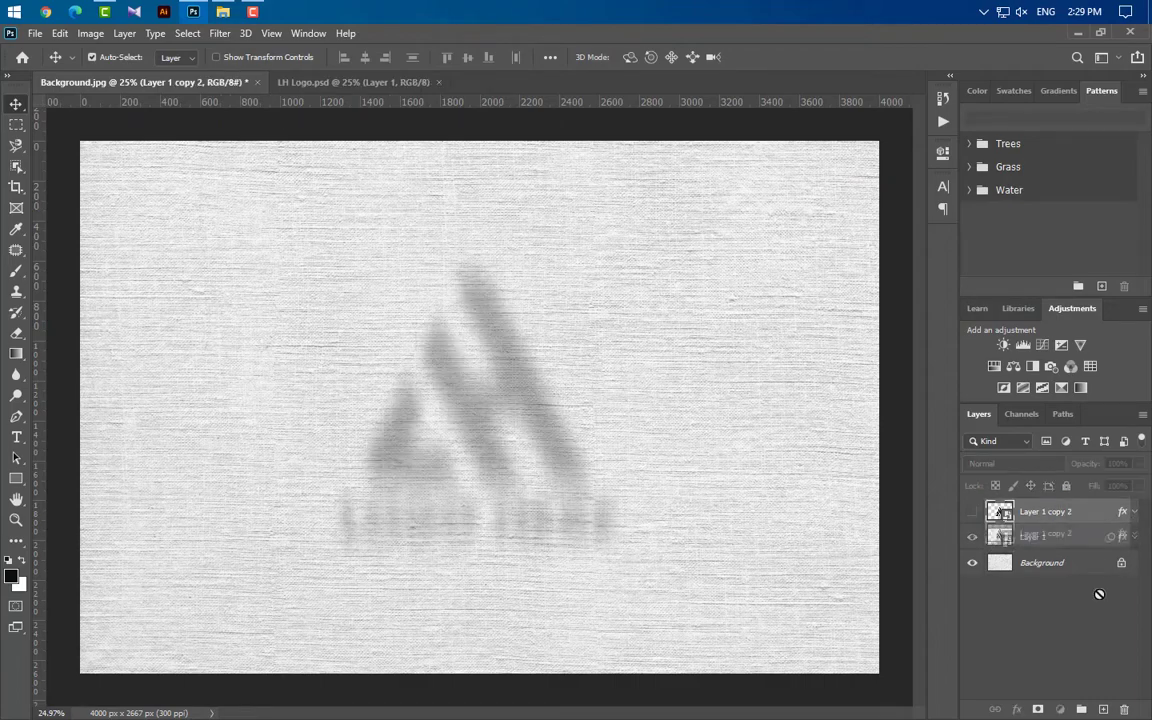
key(ctrl+j)
click(972, 537)
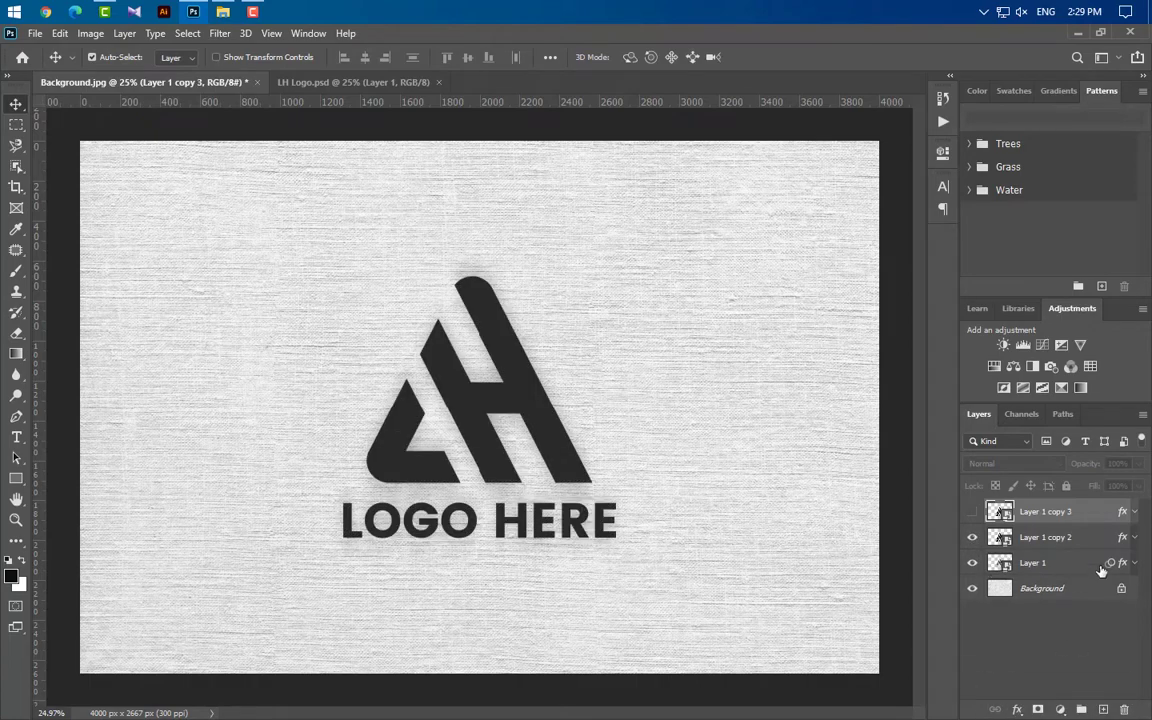
Apply a Gaussian Blur with an 8-pixel radius to the middle logo layer, Layer 1 copy 2
click(1000, 537)
click(229, 37)
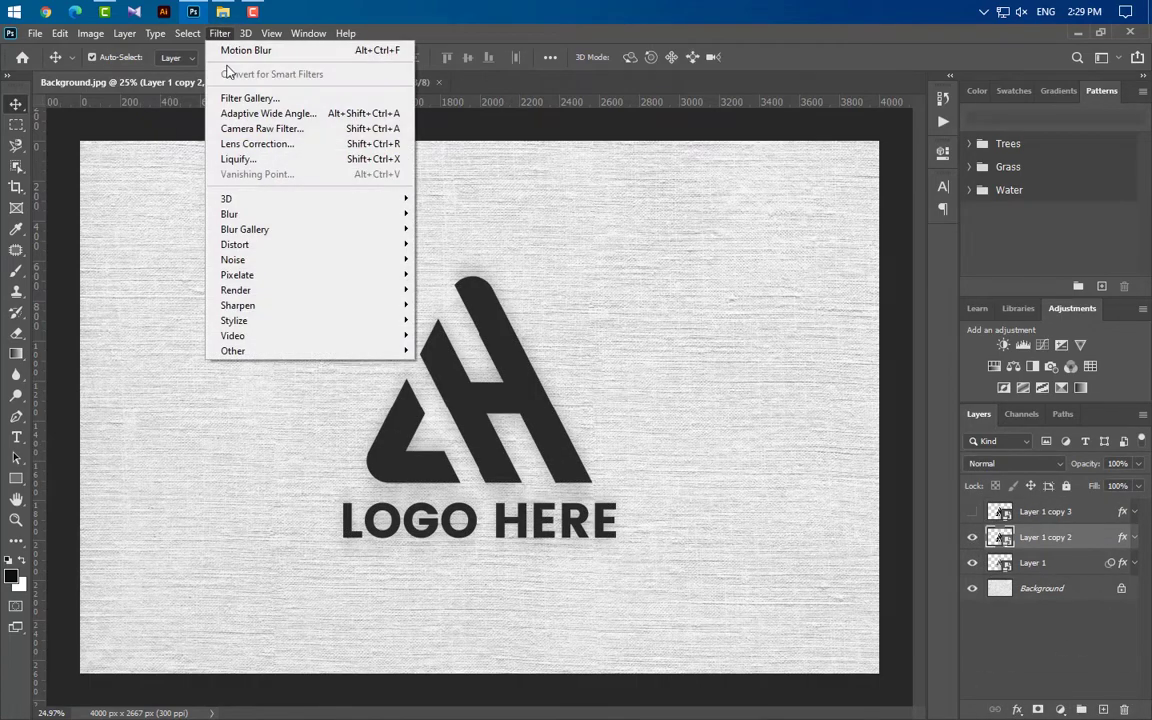
mouse_move(268, 216)
click(472, 274)
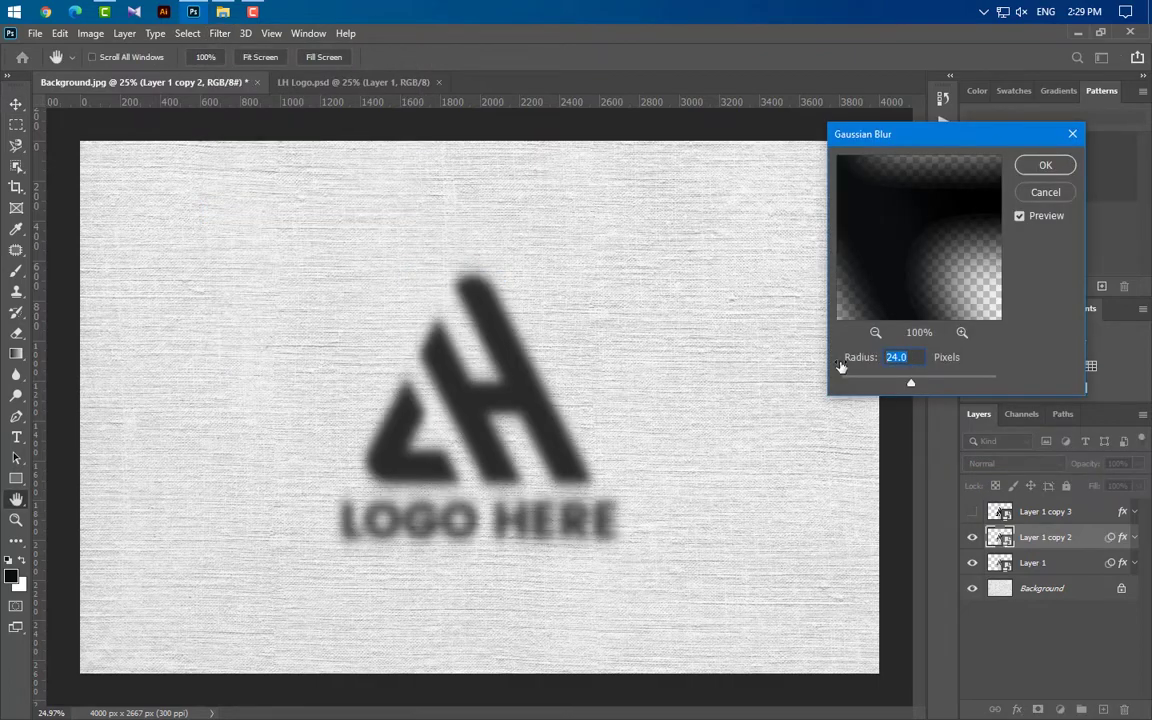
text(8)
click(1040, 166)
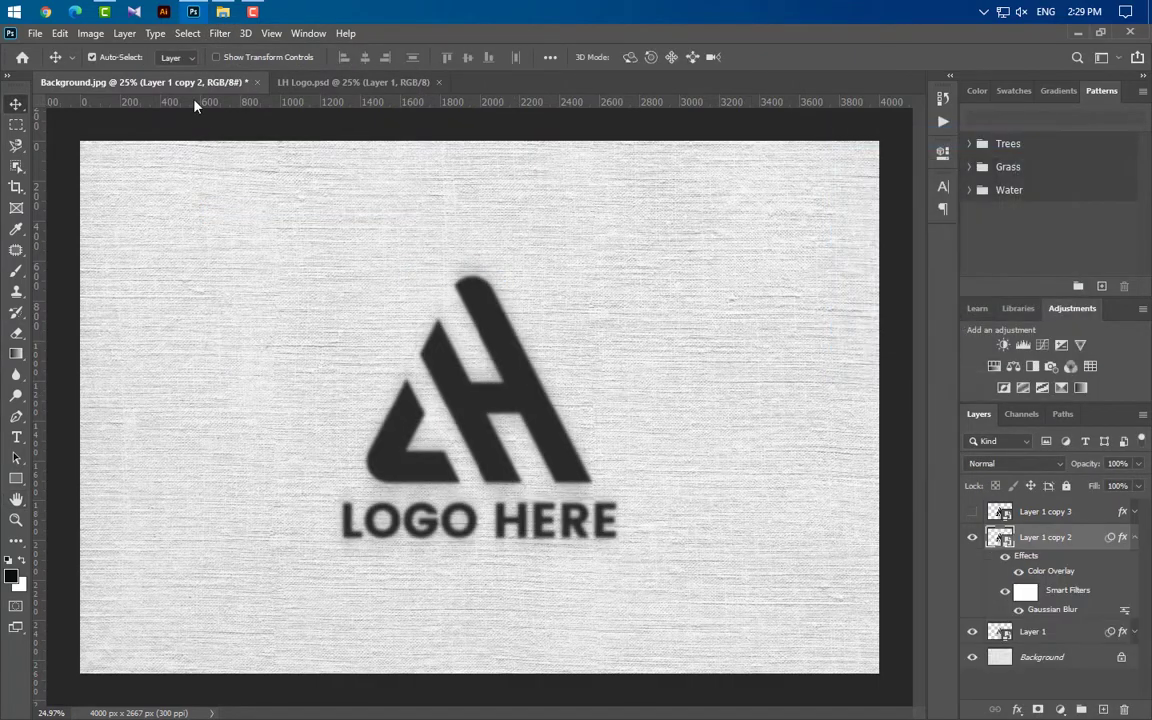
Add a Motion Blur at 90° with a distance of 50 pixels to Layer 1 copy 2 and set its opacity to 50%
click(220, 33)
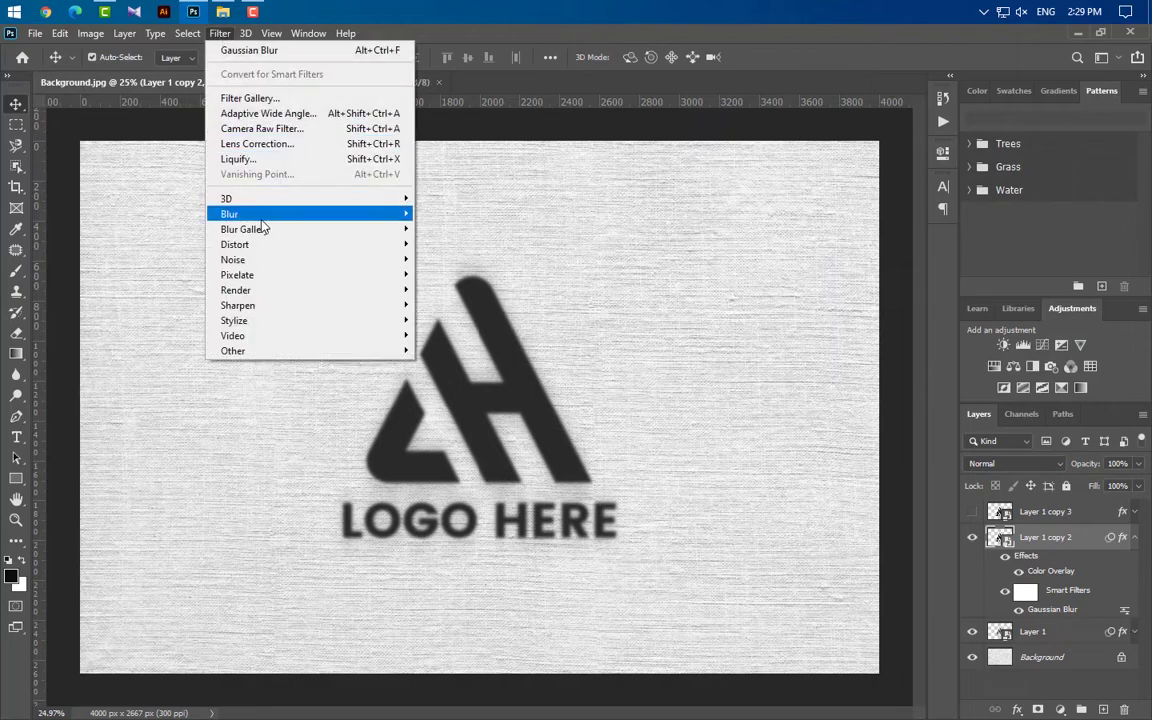
mouse_move(417, 224)
click(468, 305)
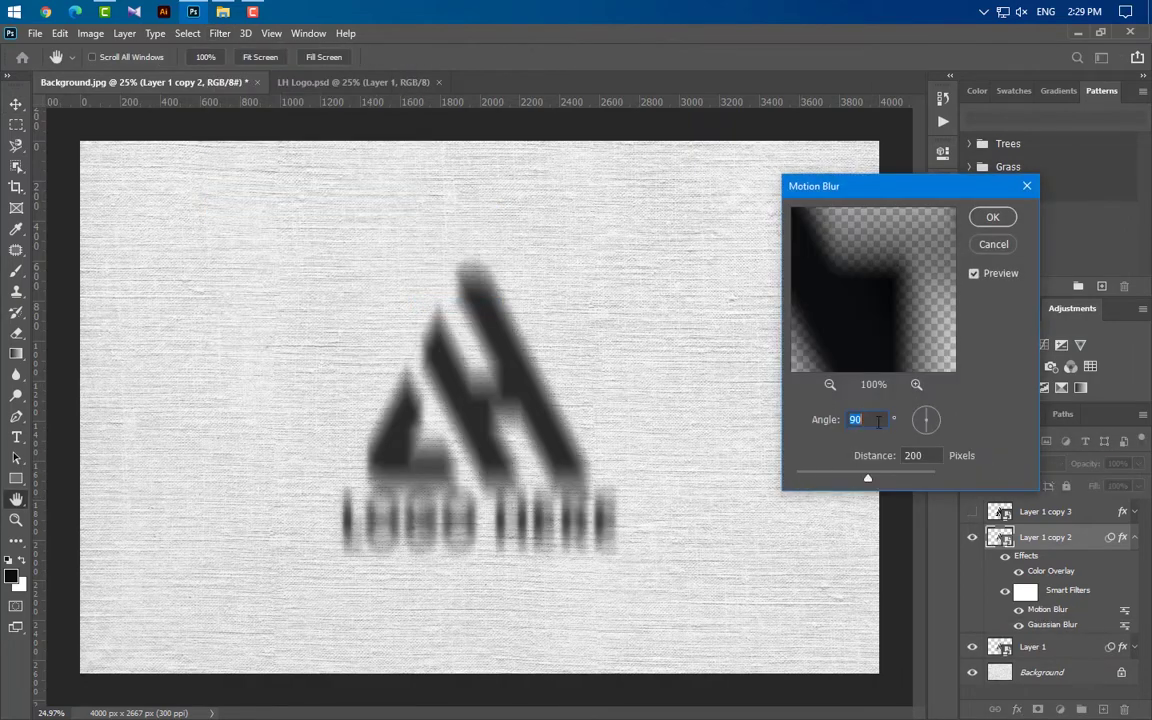
double_click(929, 455)
text(50)
click(993, 221)
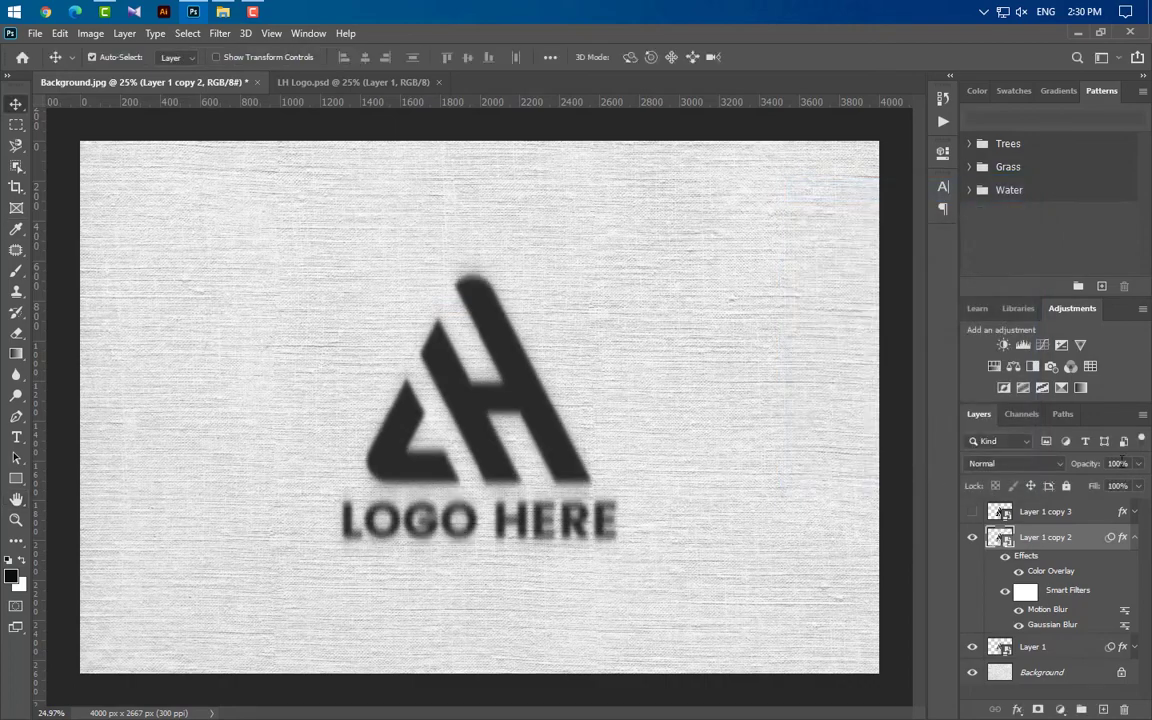
text(50)
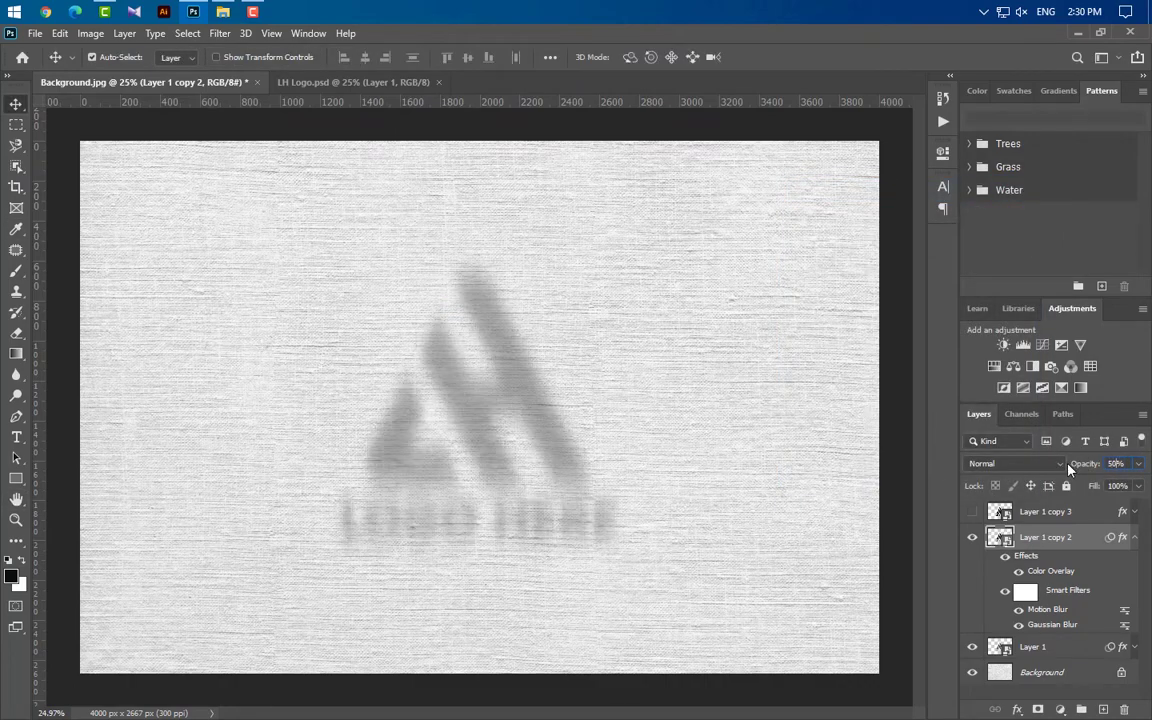
Select the topmost logo layer, make it visible, and collapse the effects list of the layer below it
click(1060, 511)
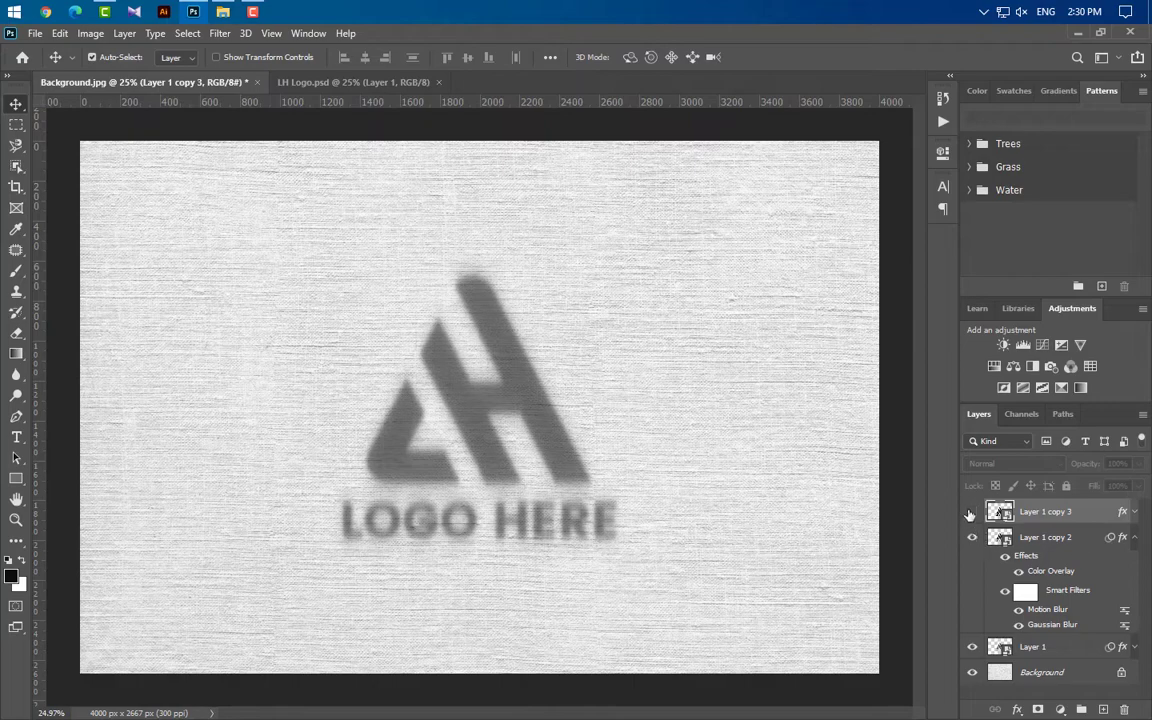
click(971, 511)
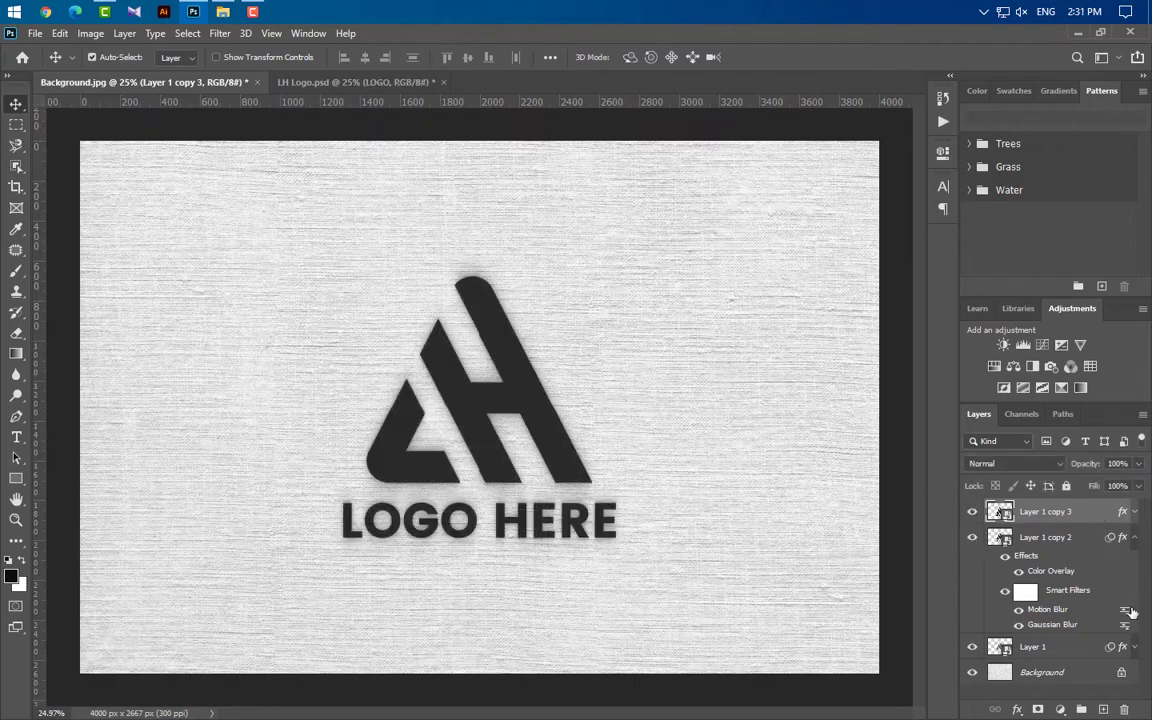
click(1135, 539)
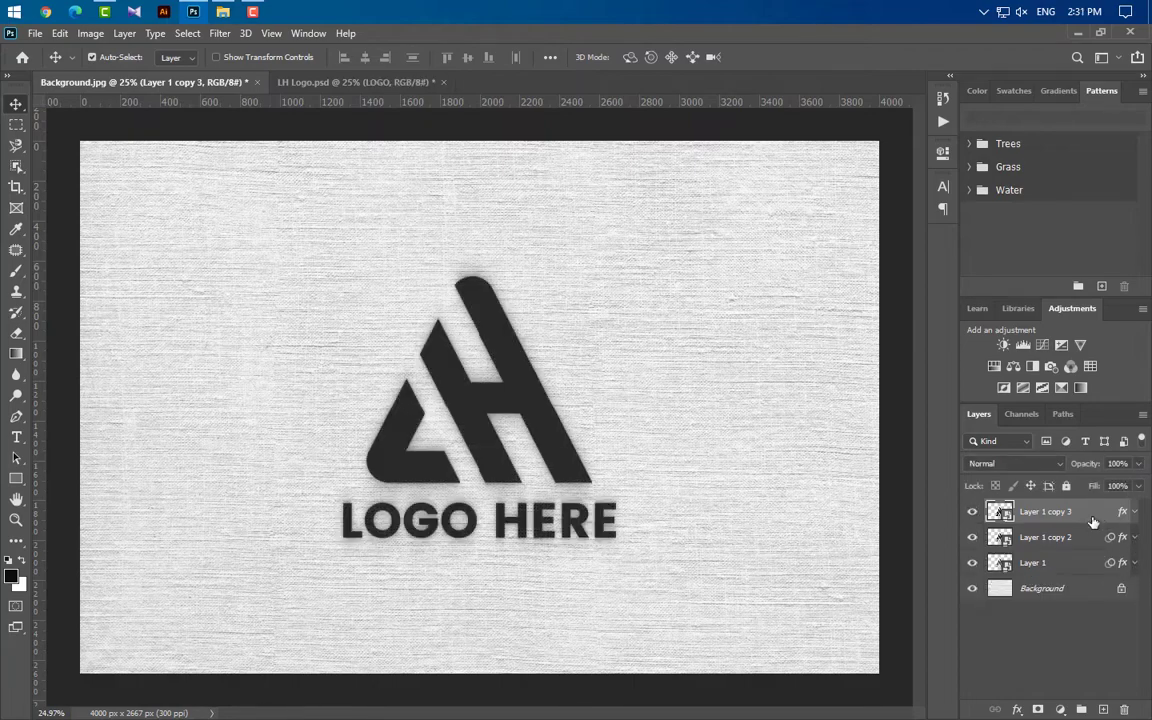
Open the Color Overlay settings of the topmost logo layer and check that the overlay colour is #2a2a2a
click(1135, 511)
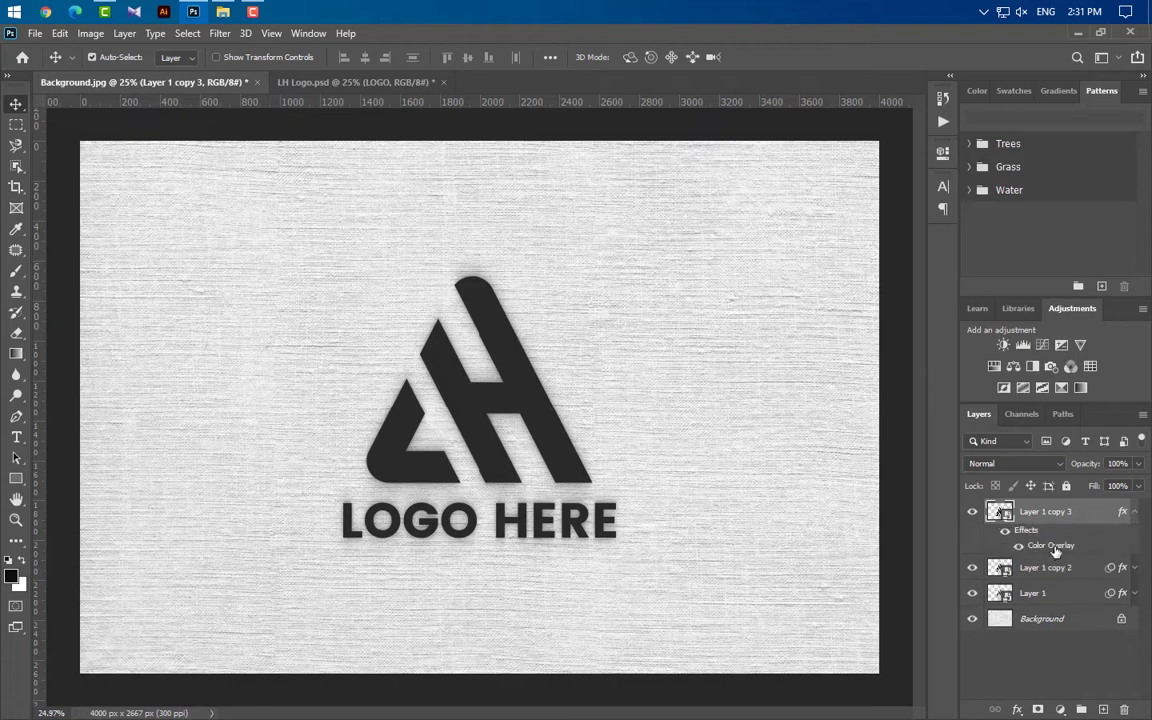
double_click(1050, 545)
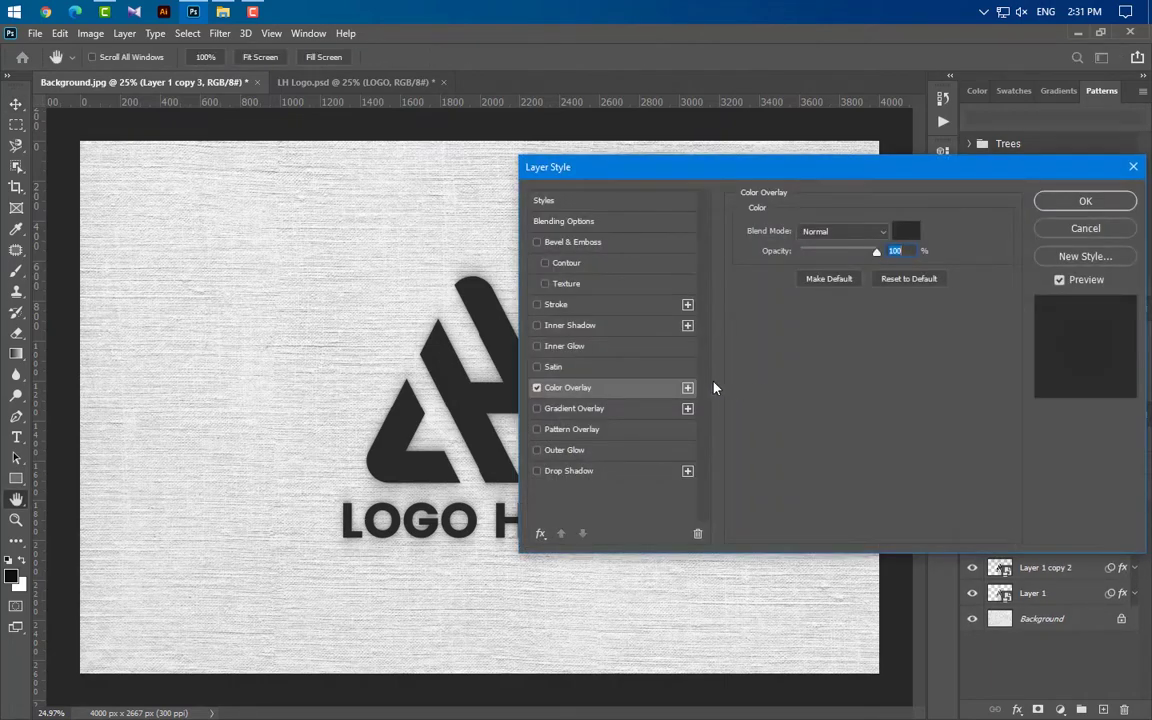
click(904, 231)
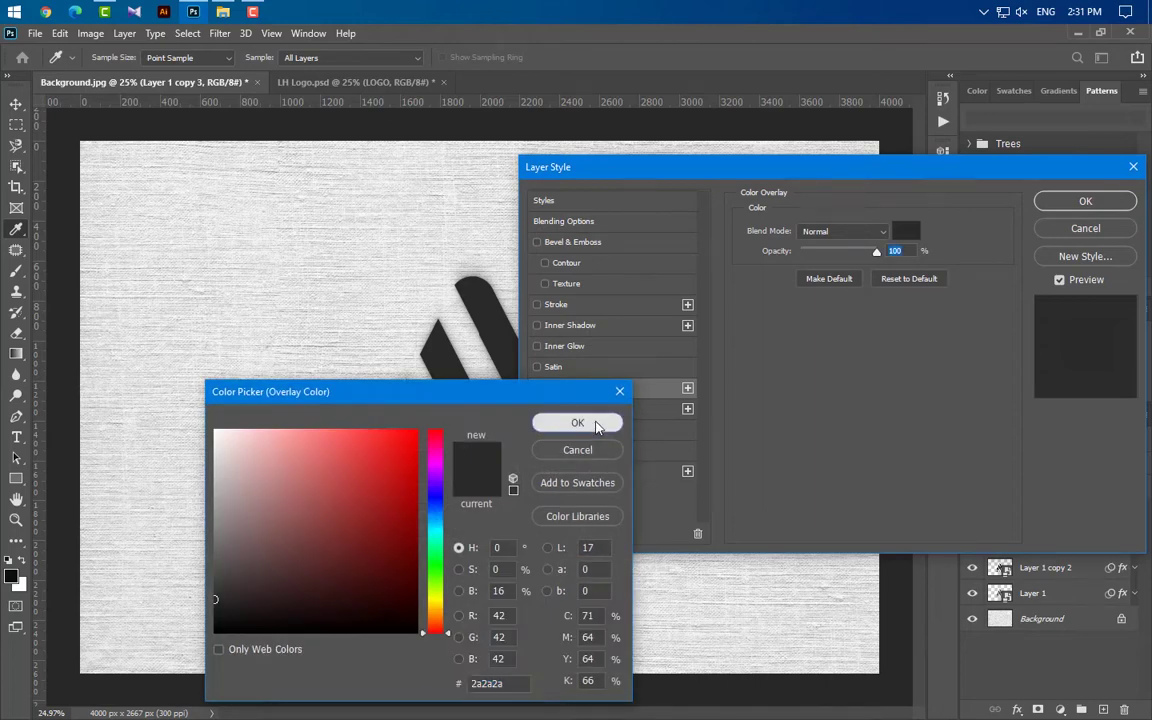
click(595, 423)
Enable Bevel & Emboss on the top logo with Inner Bevel style, Smooth technique, 164% depth, 3 px size and 2 px soften
click(633, 244)
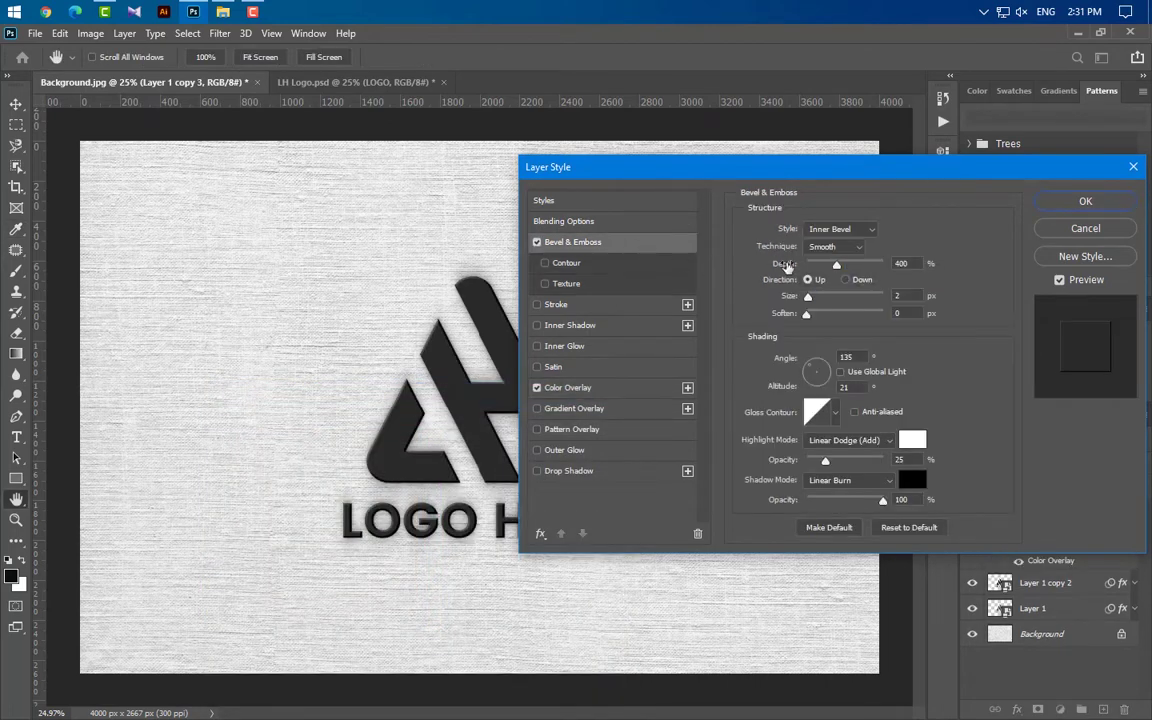
click(862, 232)
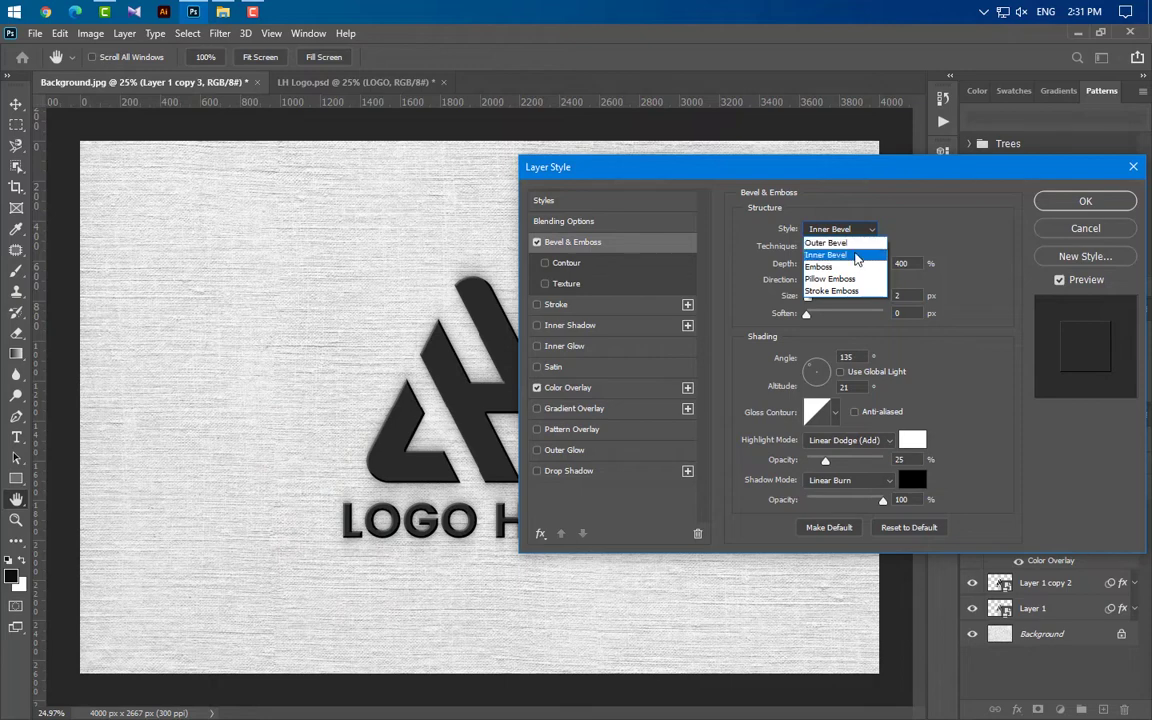
click(845, 255)
click(847, 248)
click(842, 262)
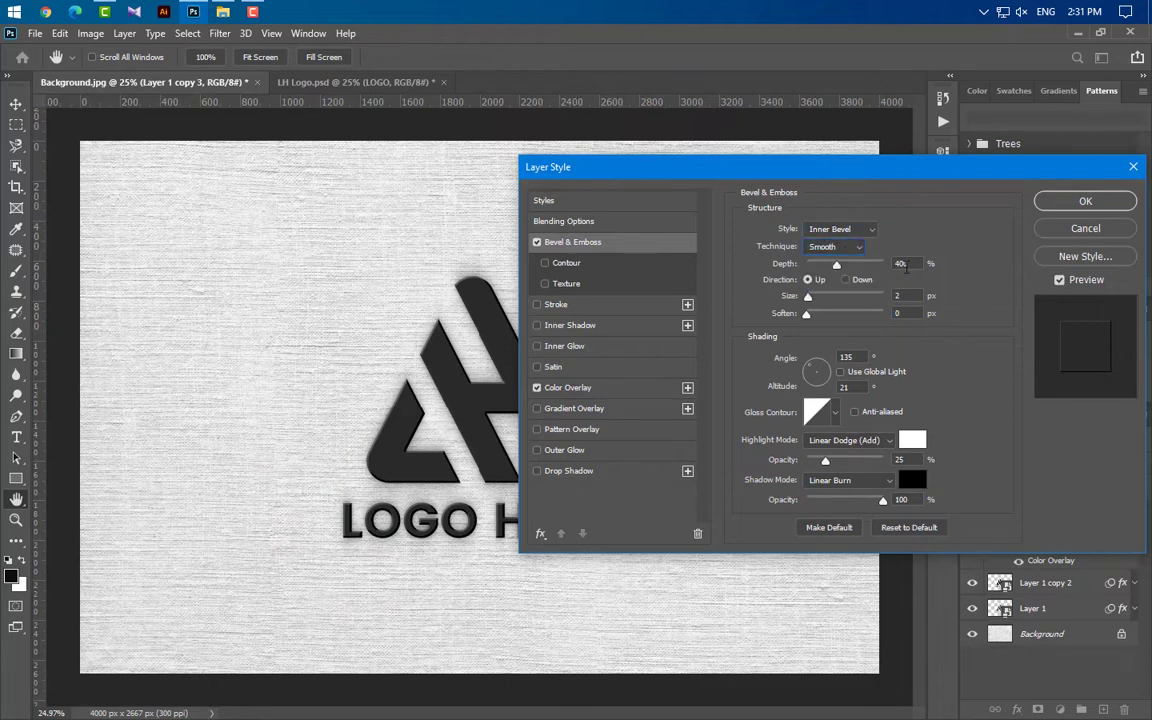
text(16)
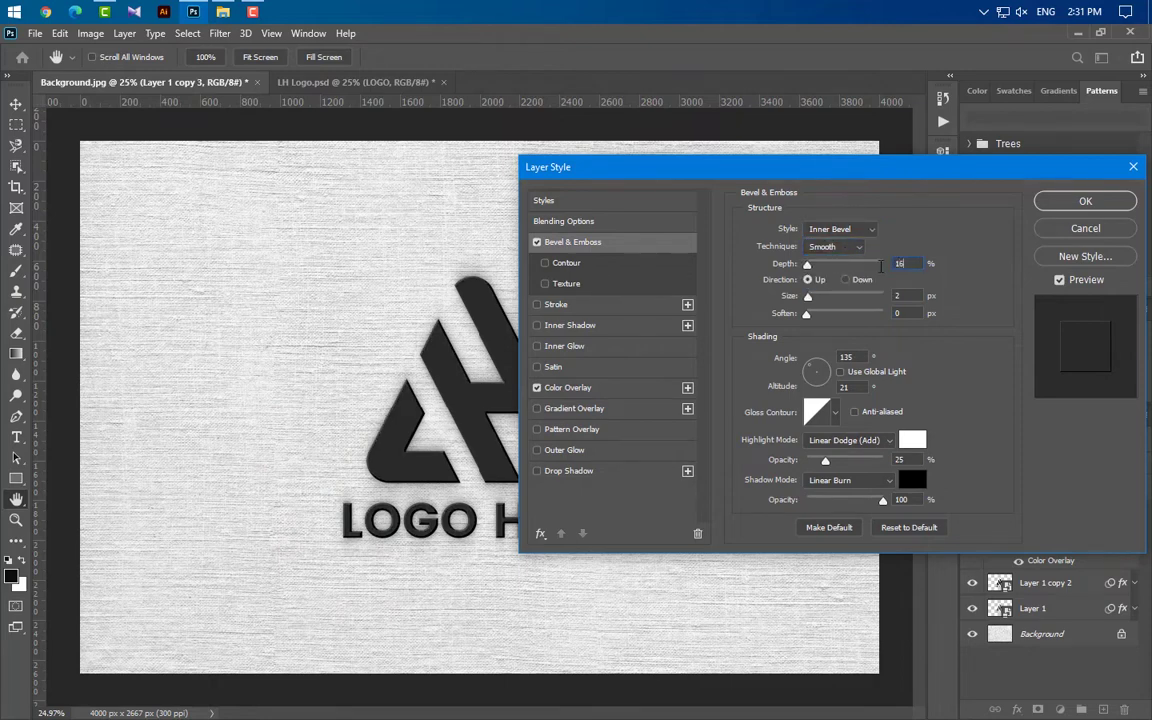
key(Tab)
text(3)
key(Tab)
text(2)
Set the Bevel & Emboss highlight opacity of the top logo layer to 60%
key(Tab)
key(Tab)
key(Tab)
text(25)
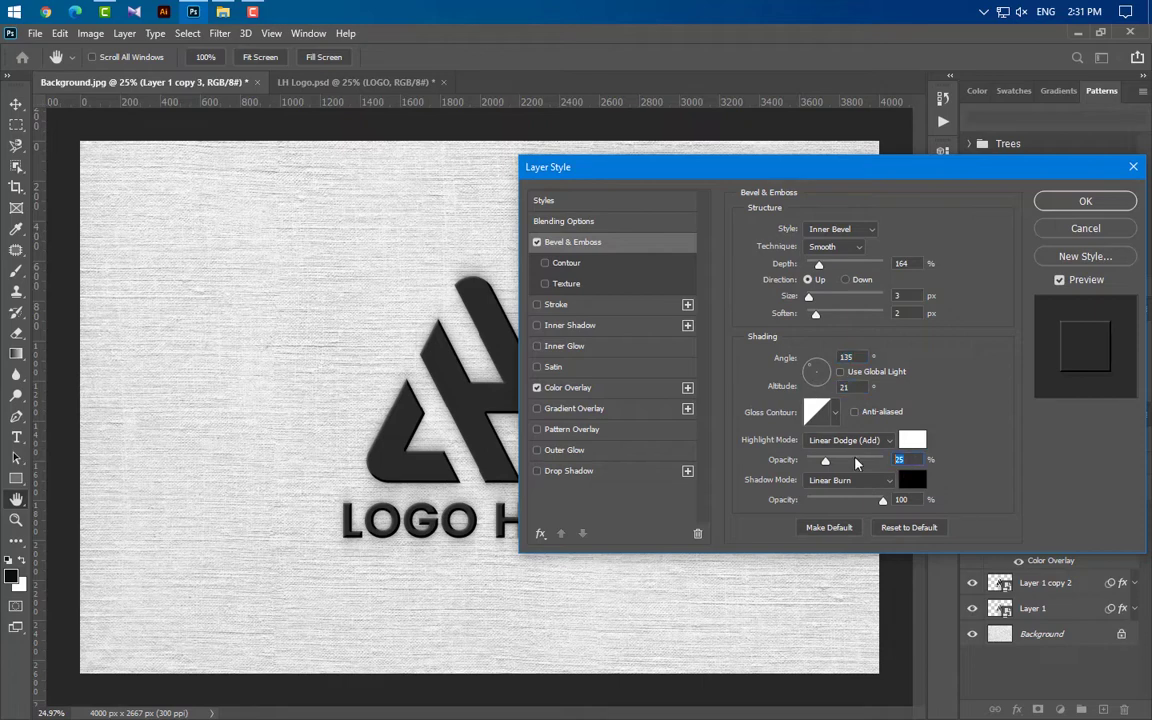
text(60)
key(Tab)
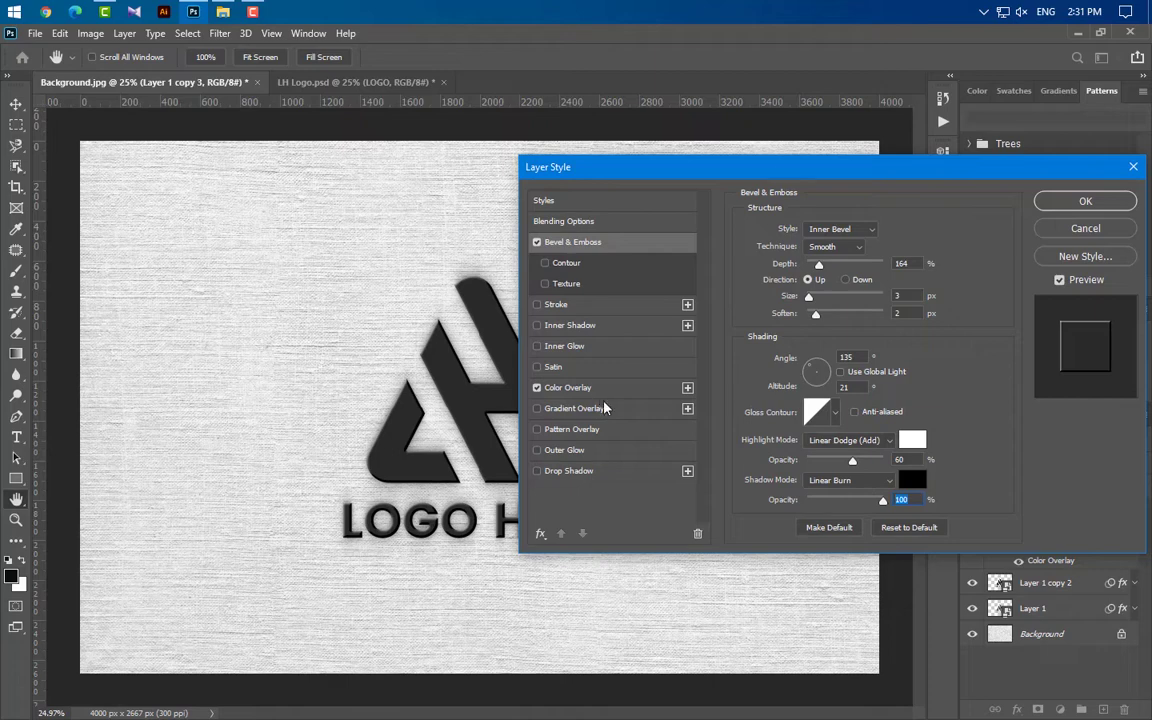
Add a Drop Shadow to the top logo layer with 50% opacity, 16 px distance and 18 px size, and collapse its effects list
click(613, 476)
double_click(895, 250)
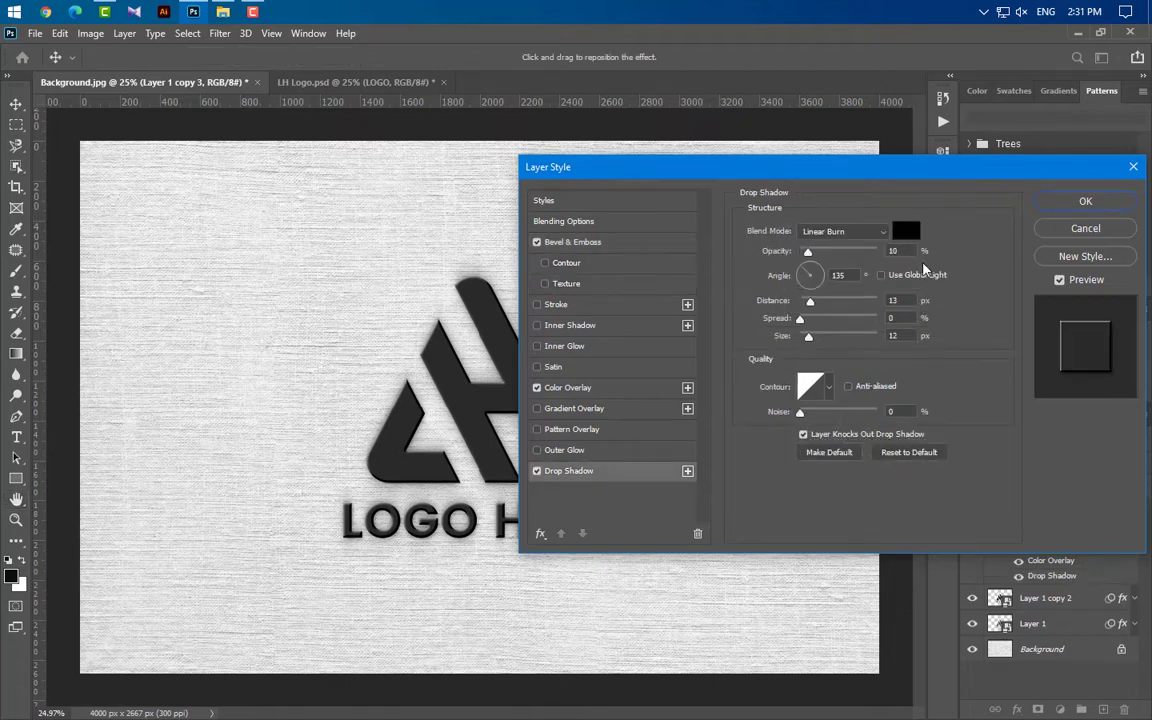
text(50)
click(840, 275)
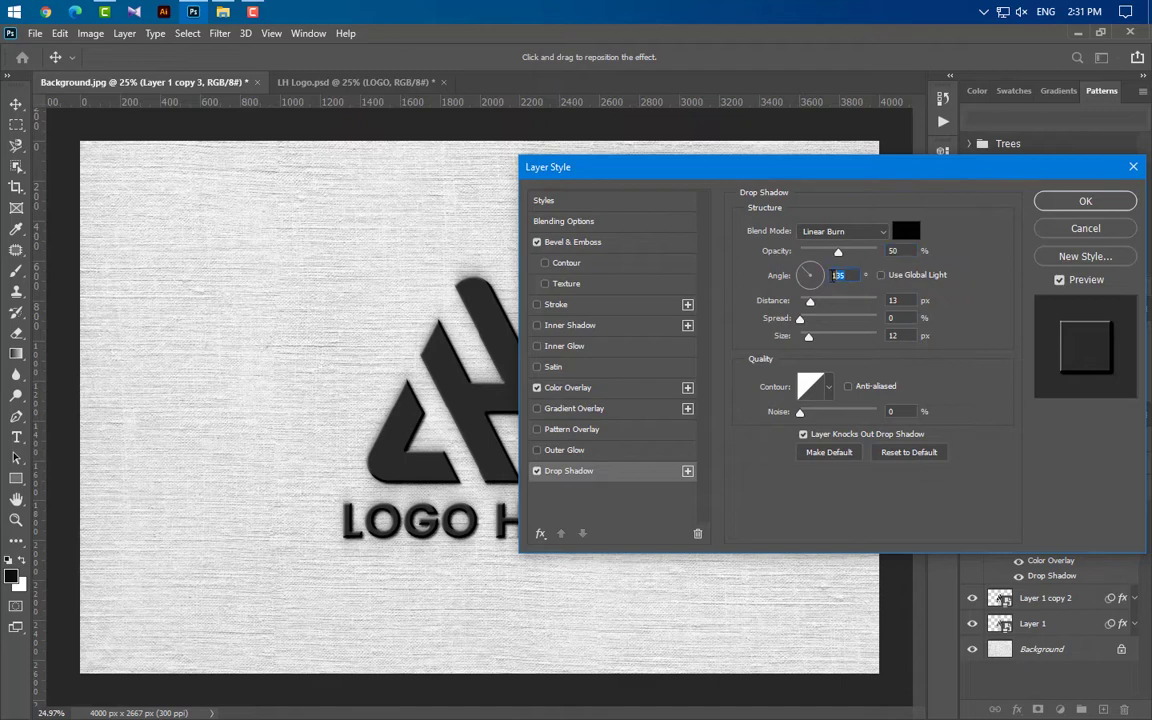
key(Tab)
text(16)
key(Tab)
key(Tab)
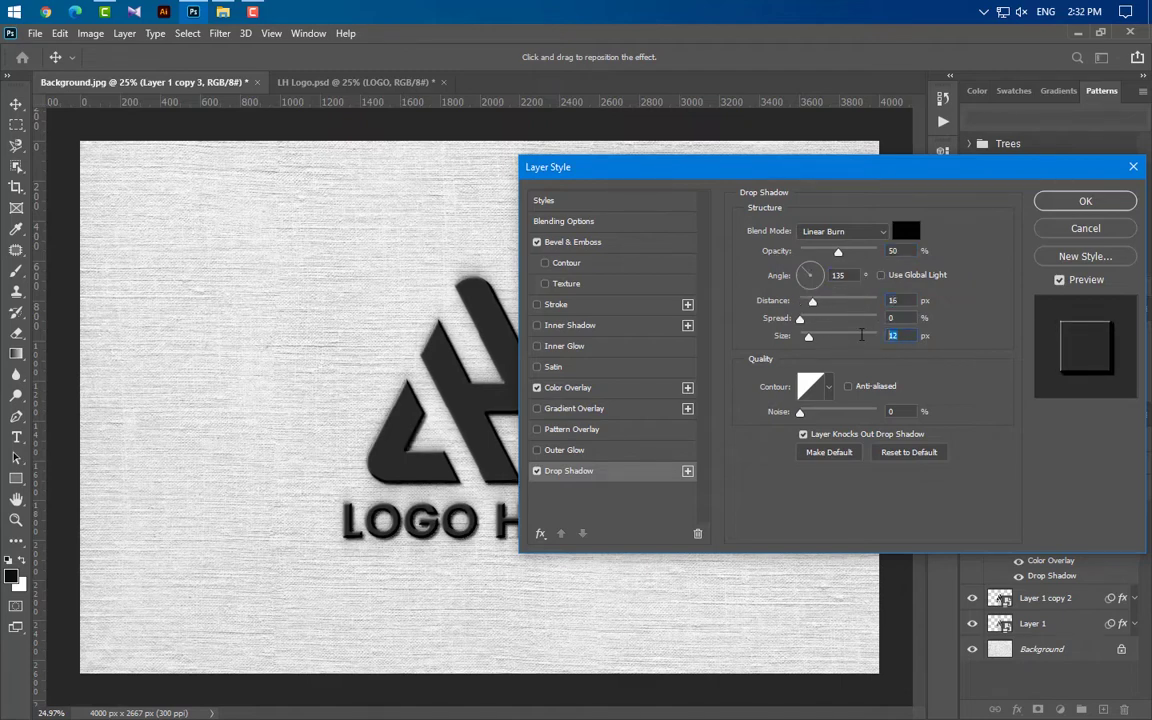
text(18)
click(1085, 201)
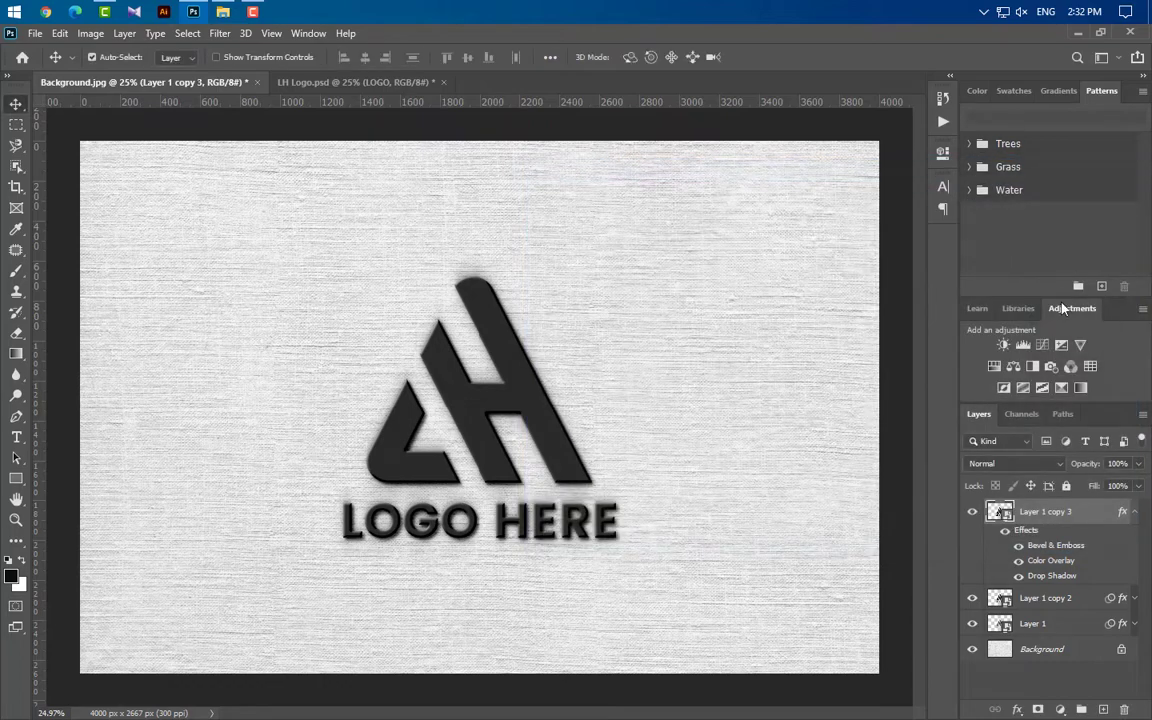
click(1136, 513)
Duplicate Layer 1 copy 3, place the duplicate directly below it and expand the duplicate's effects list
key(ctrl+j)
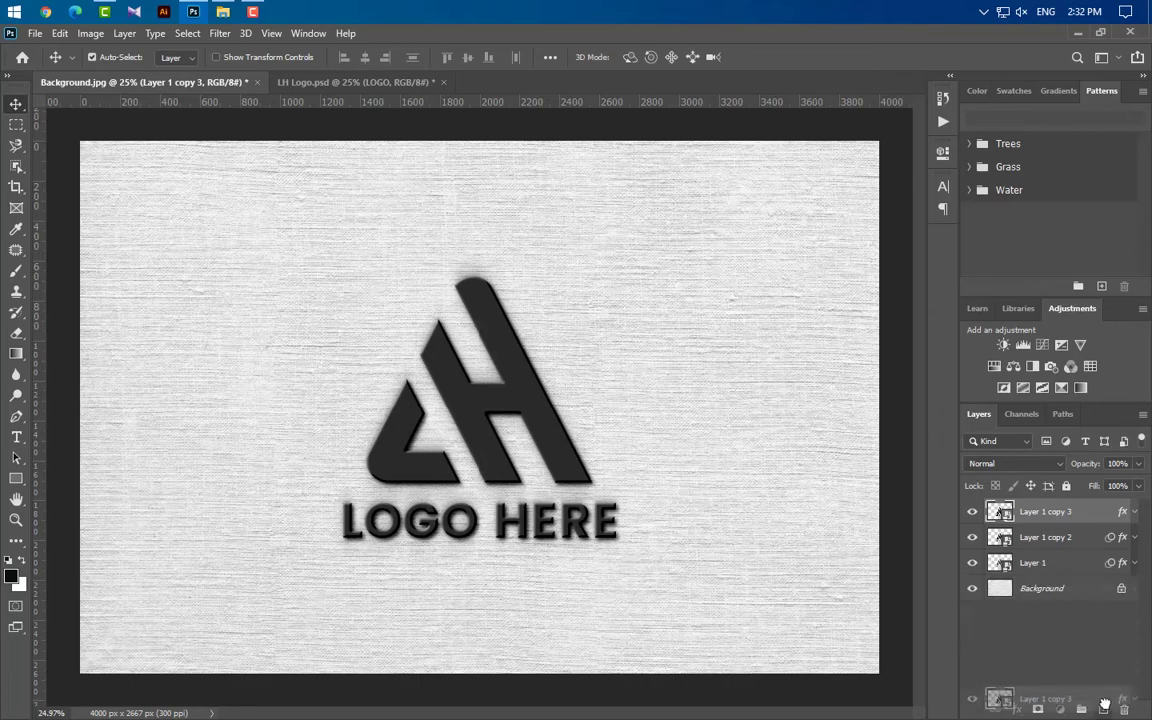
drag(1045, 511, 1105, 552)
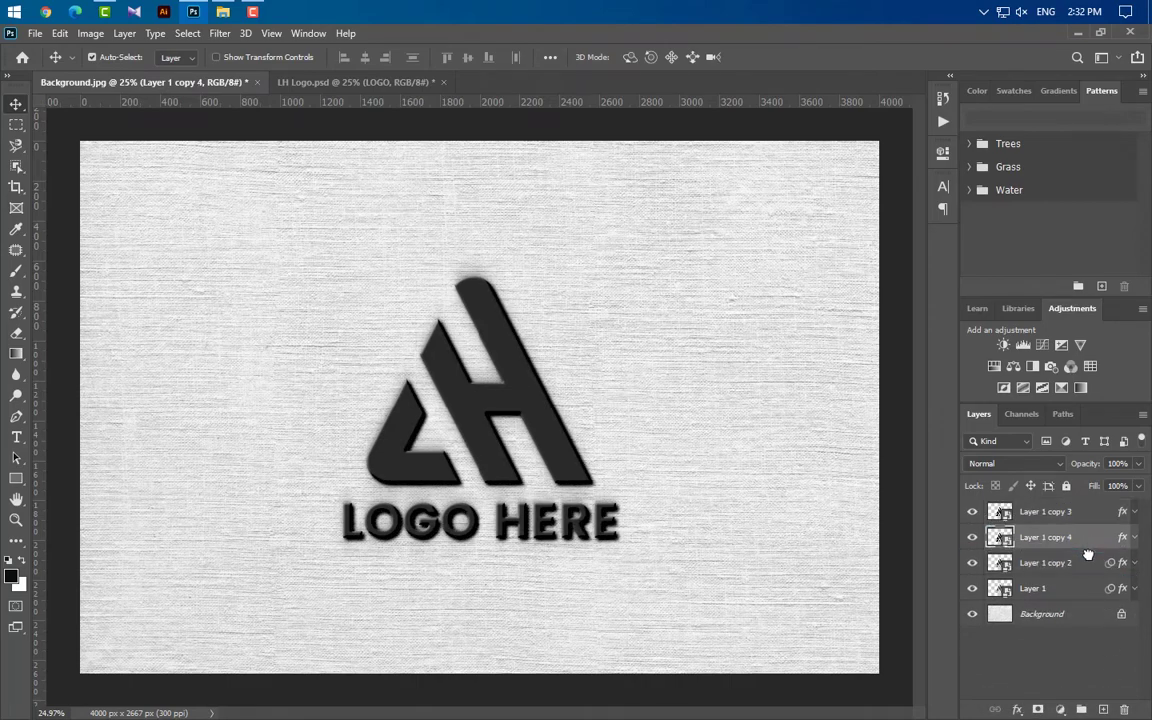
click(1134, 537)
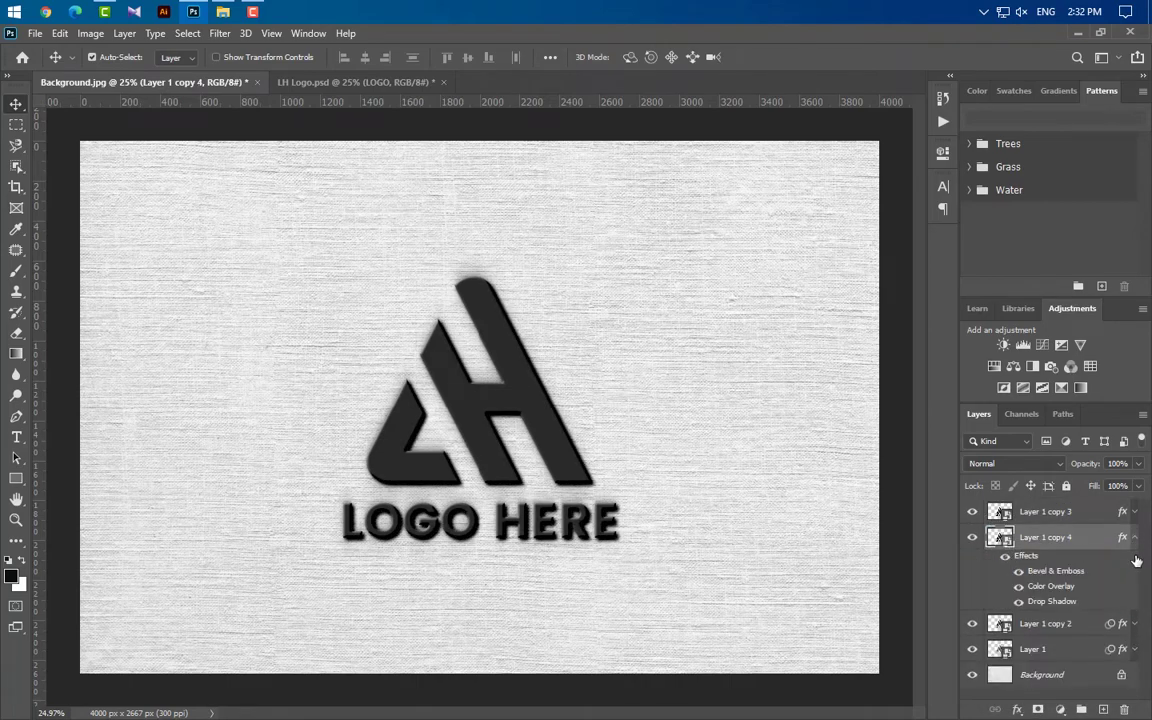
Set the Drop Shadow of Layer 1 copy 4 to 10% opacity, 38 px distance and 32 px size, and collapse its effects list
double_click(1052, 601)
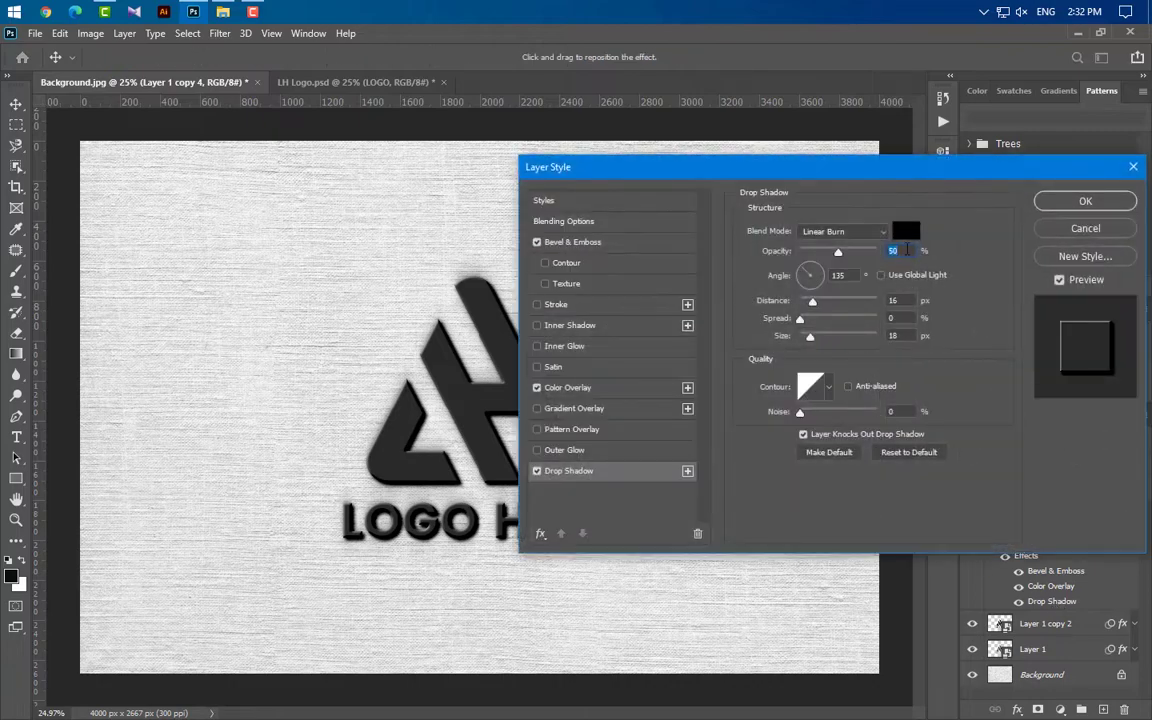
text(10)
key(Tab)
key(Tab)
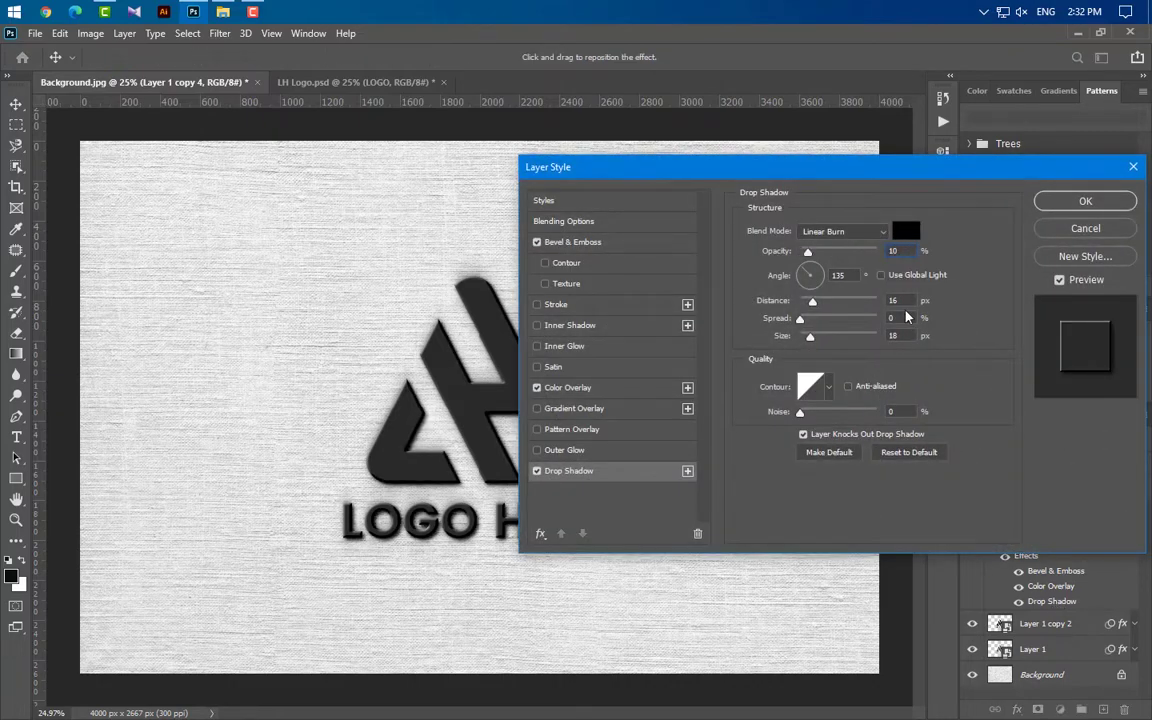
text(38)
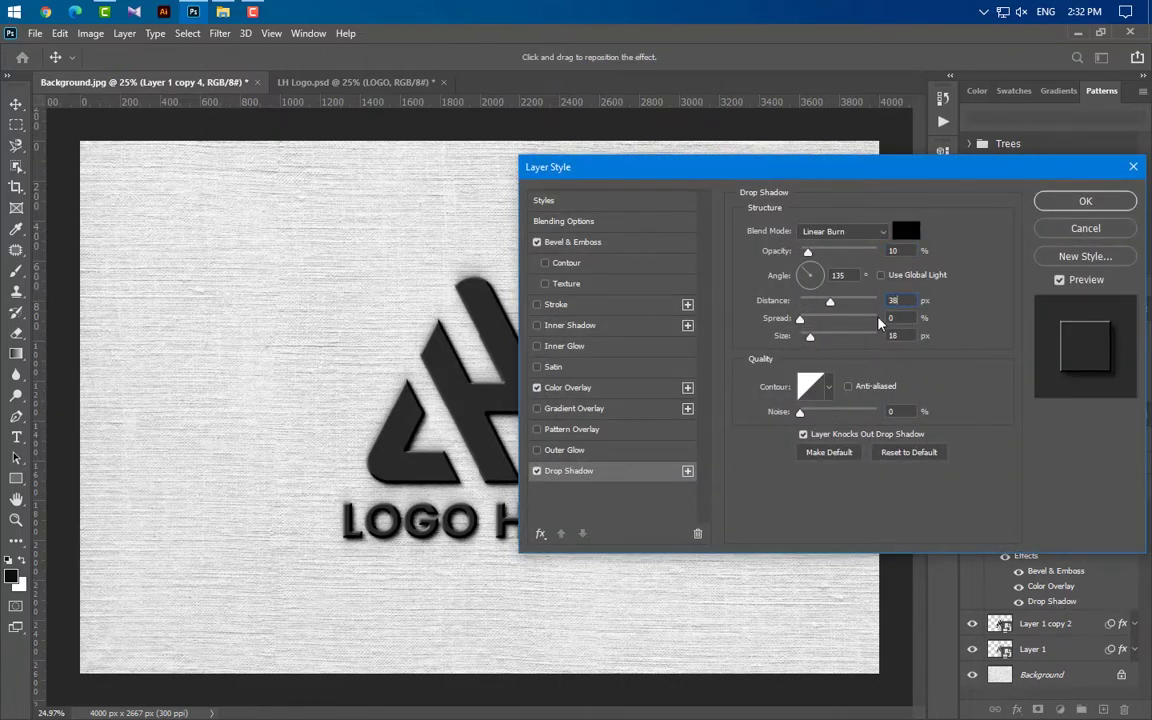
click(906, 338)
text(32)
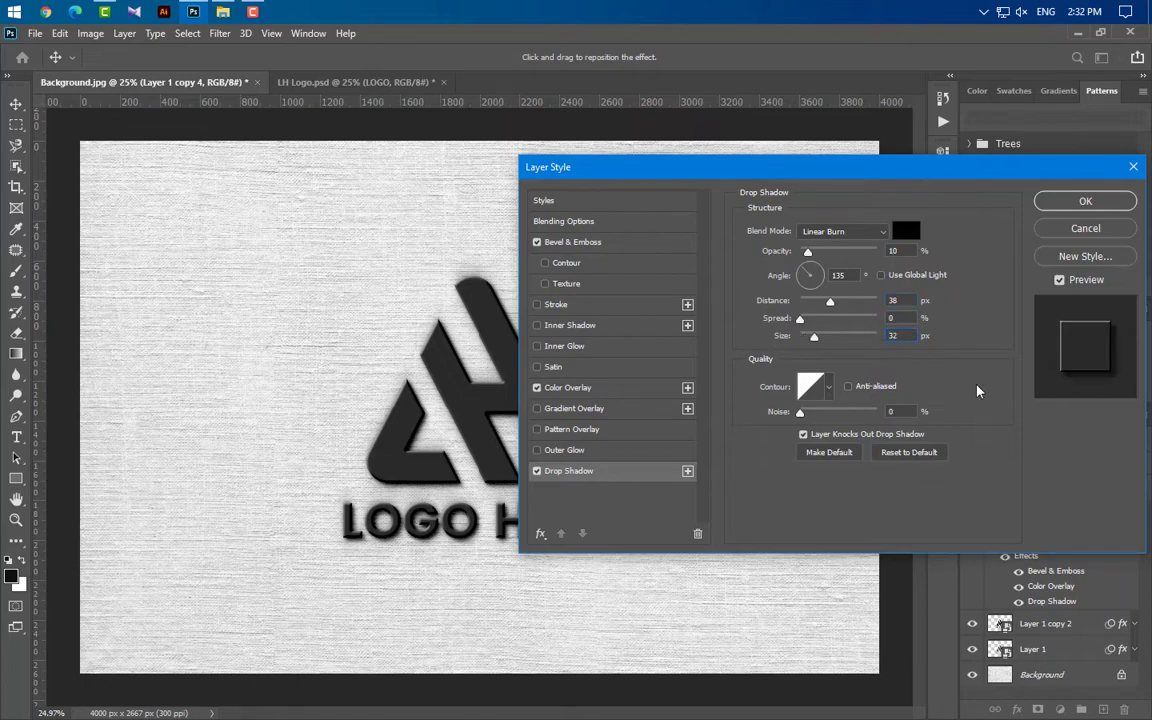
click(1084, 201)
click(1133, 540)
Duplicate Layer 1 copy 4, place the duplicate directly beneath it and show the duplicate's effects
drag(1098, 541, 1092, 576)
click(1133, 563)
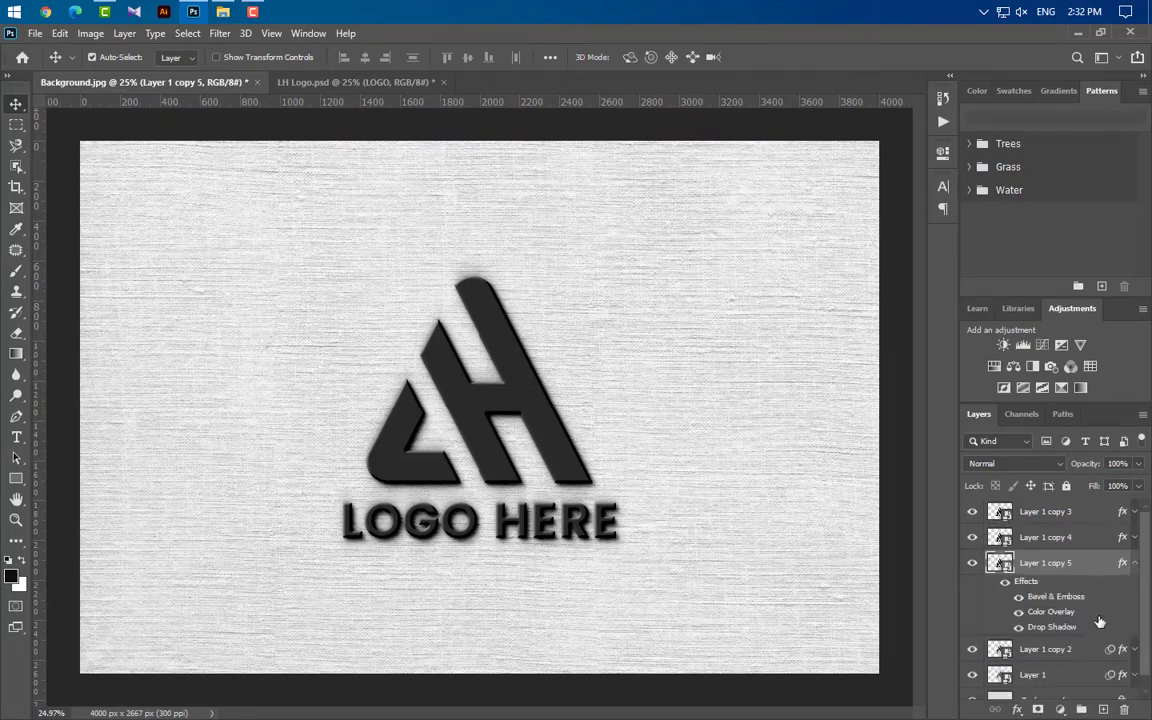
scroll(1055, 630, down, 1)
Set the Drop Shadow of Layer 1 copy 5 to 40% opacity, 90 px distance and 80 px size, and collapse its effects list
double_click(1051, 614)
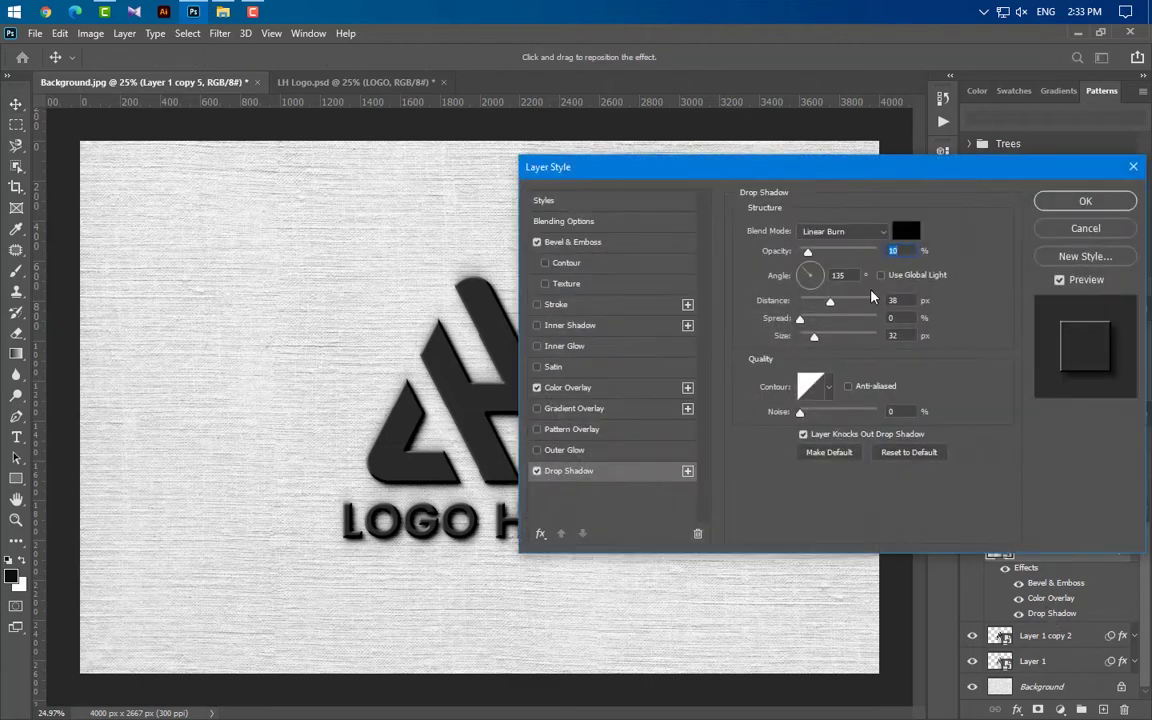
text(40)
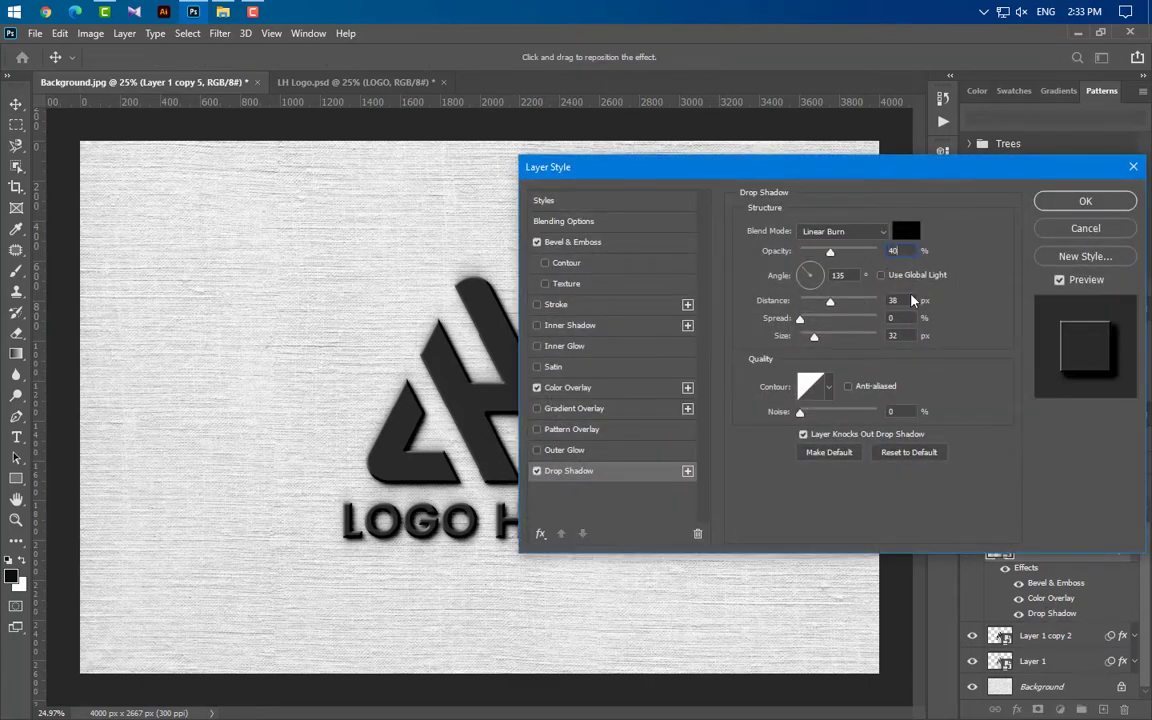
double_click(906, 301)
text(90)
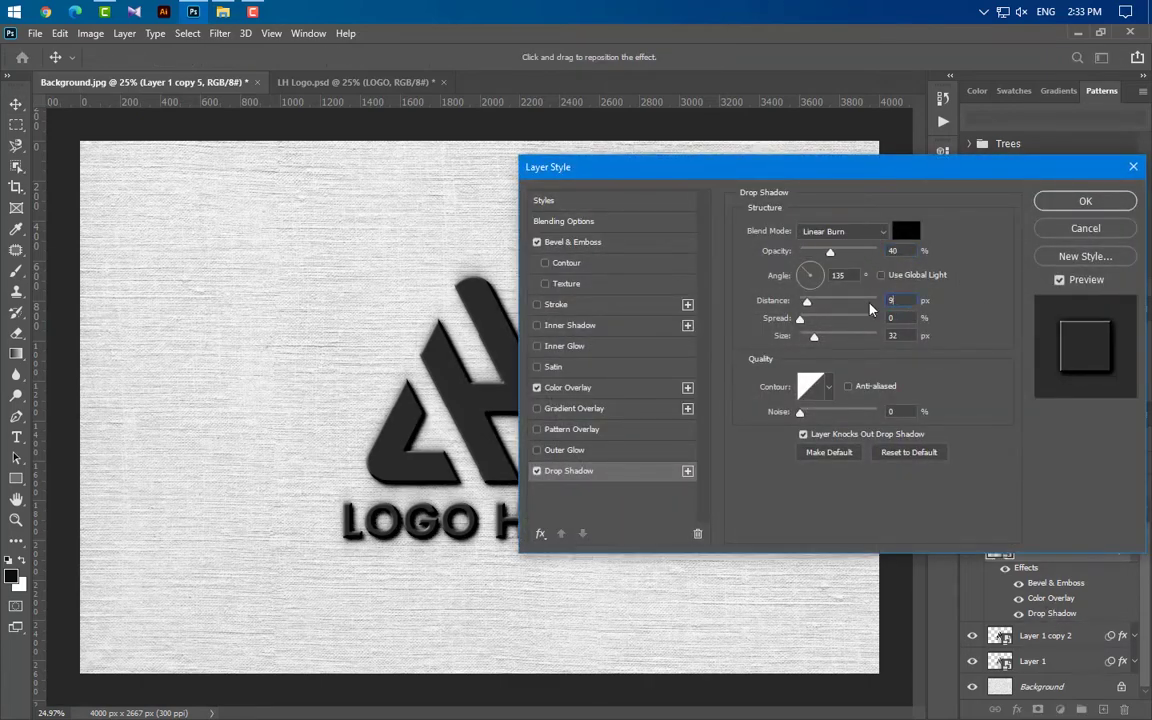
double_click(904, 336)
text(80)
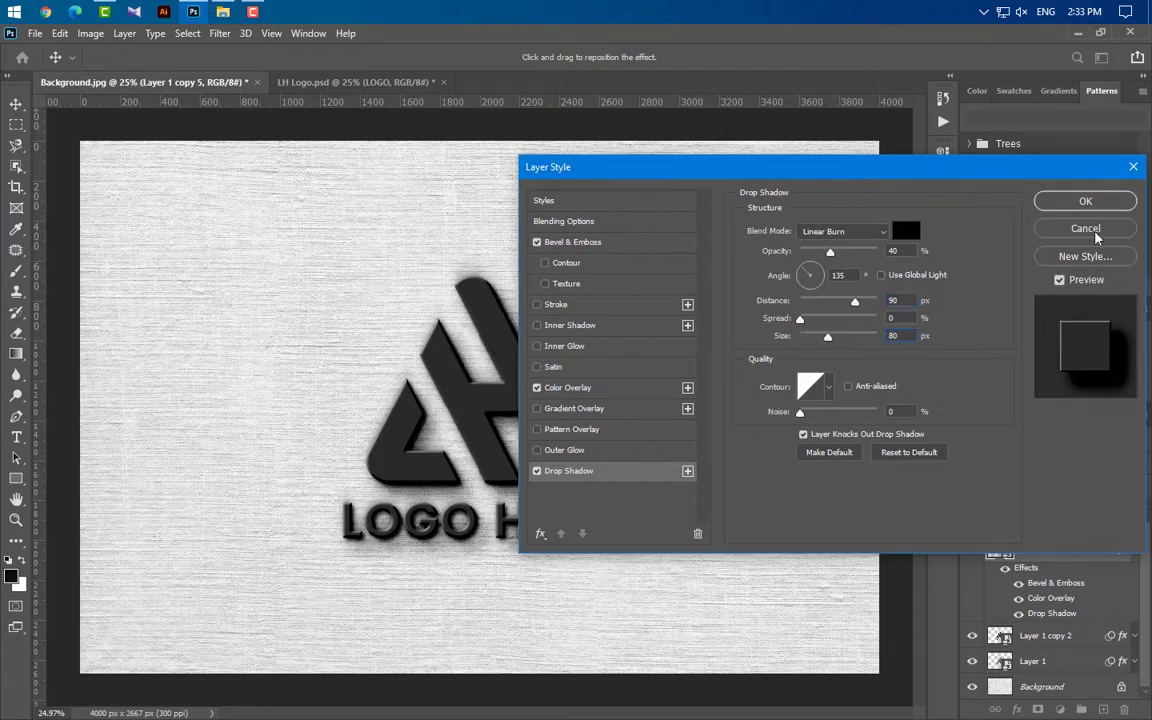
click(1085, 201)
click(1134, 560)
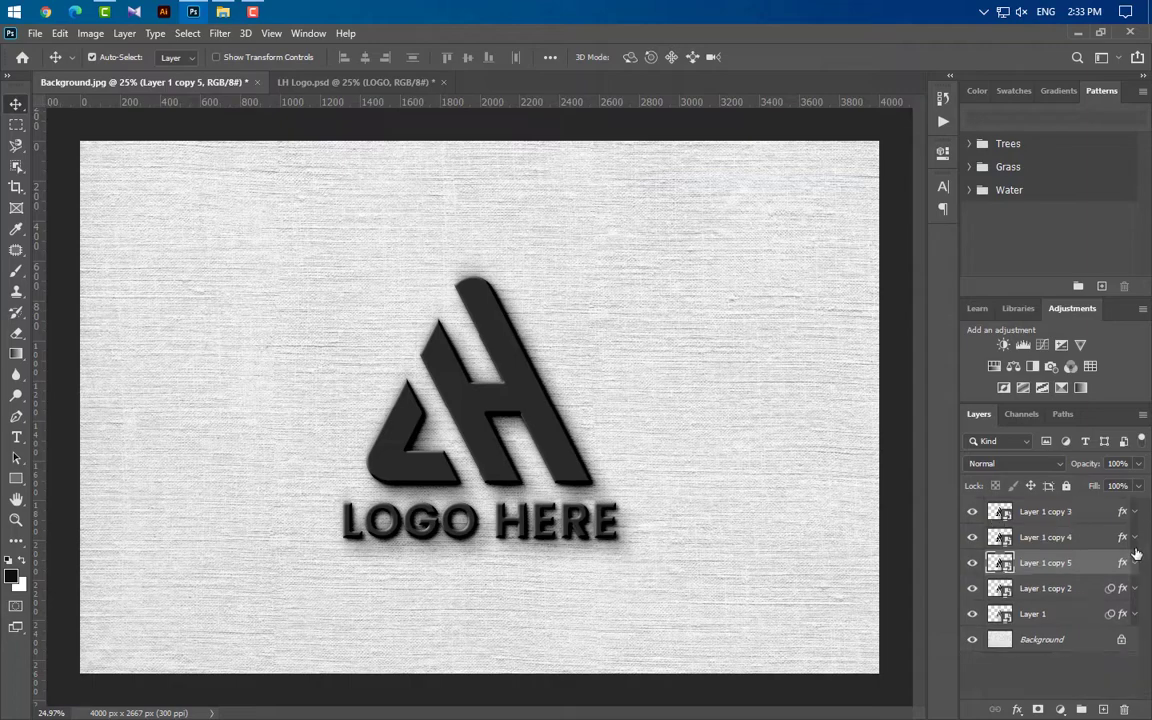
Duplicate Layer 1 copy 3 to the top of the stack and group all the logo layers below the duplicate
drag(1090, 511, 1103, 709)
click(1074, 540)
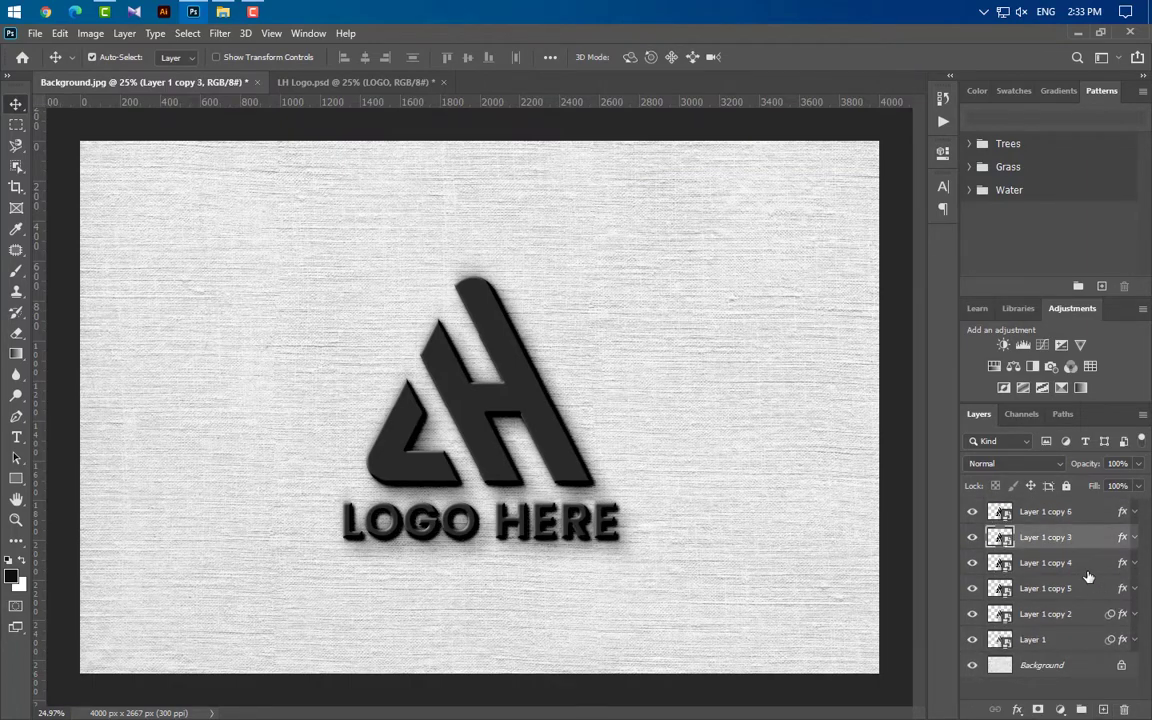
ctrl+click(1090, 564)
ctrl+click(1092, 590)
ctrl+click(1090, 615)
ctrl+click(1081, 642)
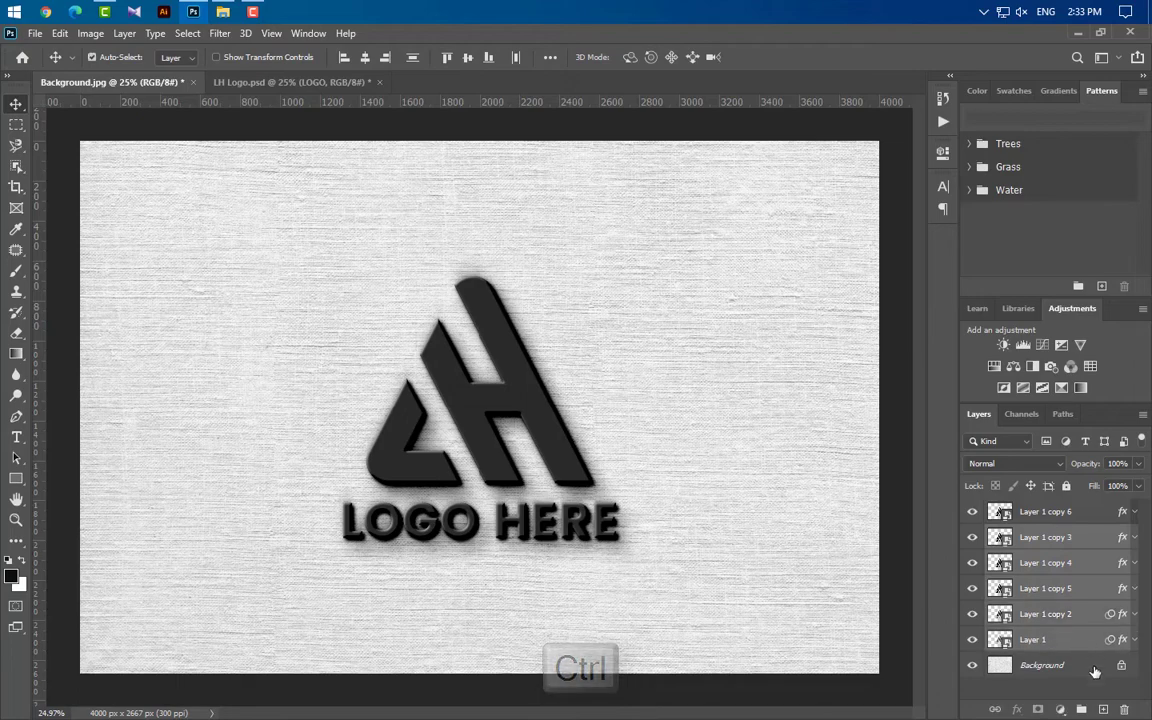
key(ctrl+g)
Set the fill of Layer 1 copy 6 to 0% and delete its Drop Shadow effect
click(1084, 513)
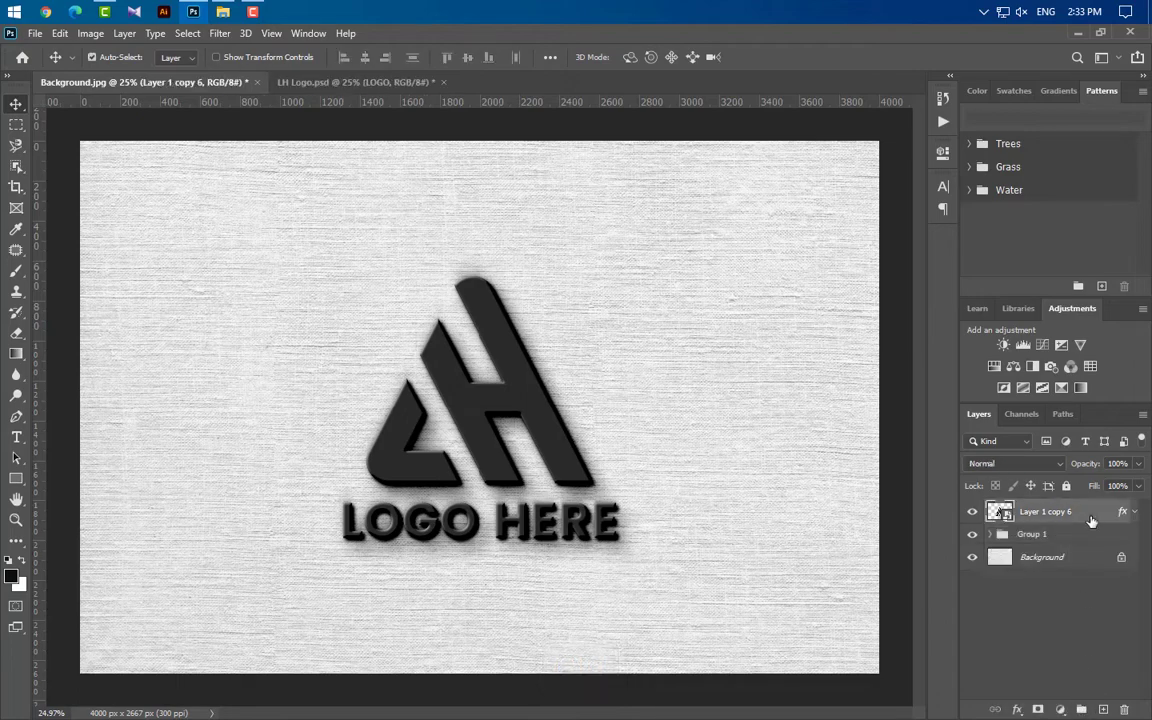
click(1138, 487)
drag(1136, 507, 1062, 507)
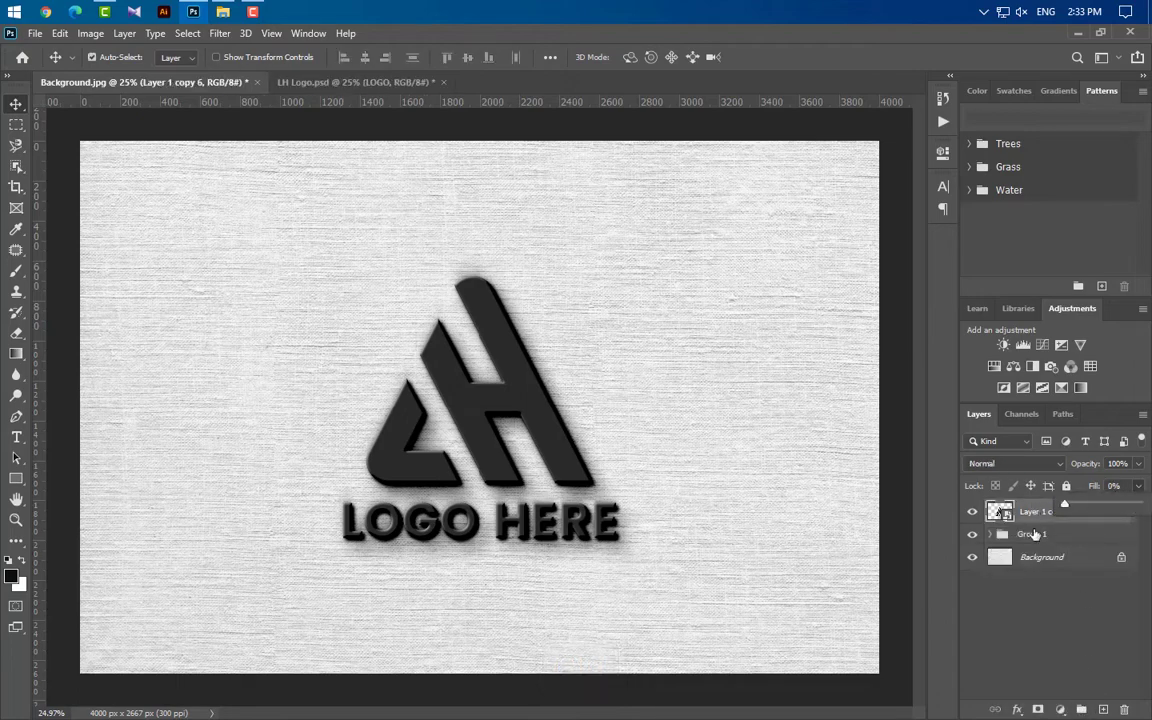
click(1135, 512)
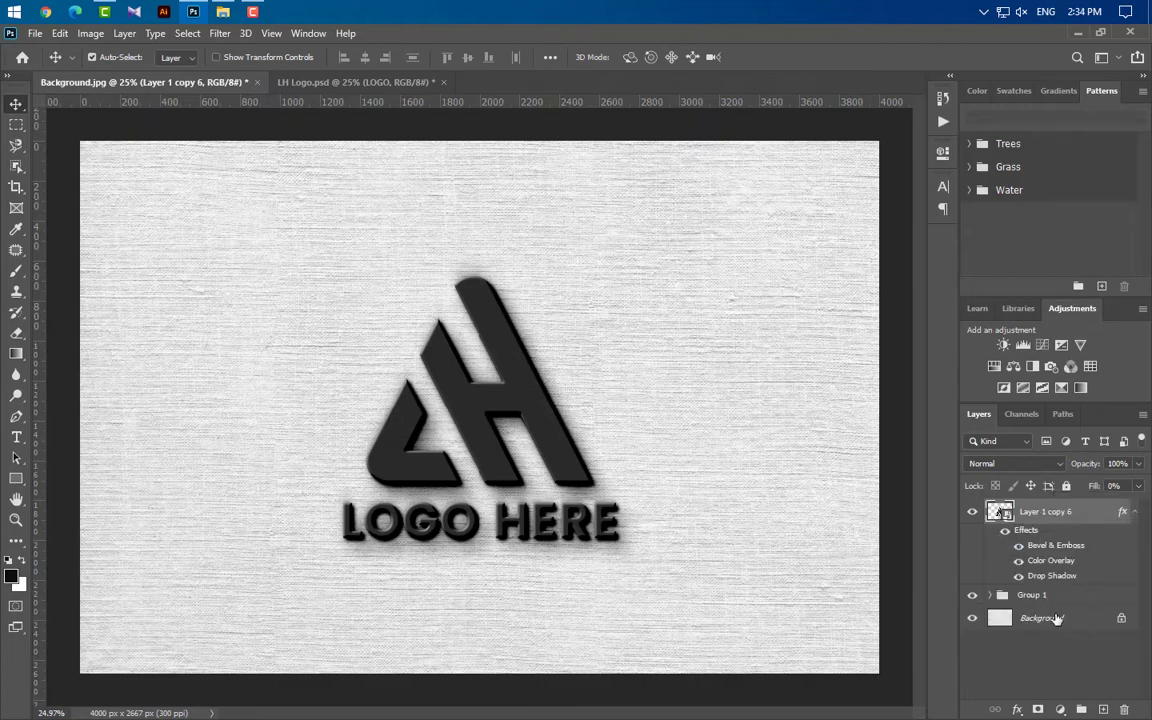
drag(1052, 576, 1126, 708)
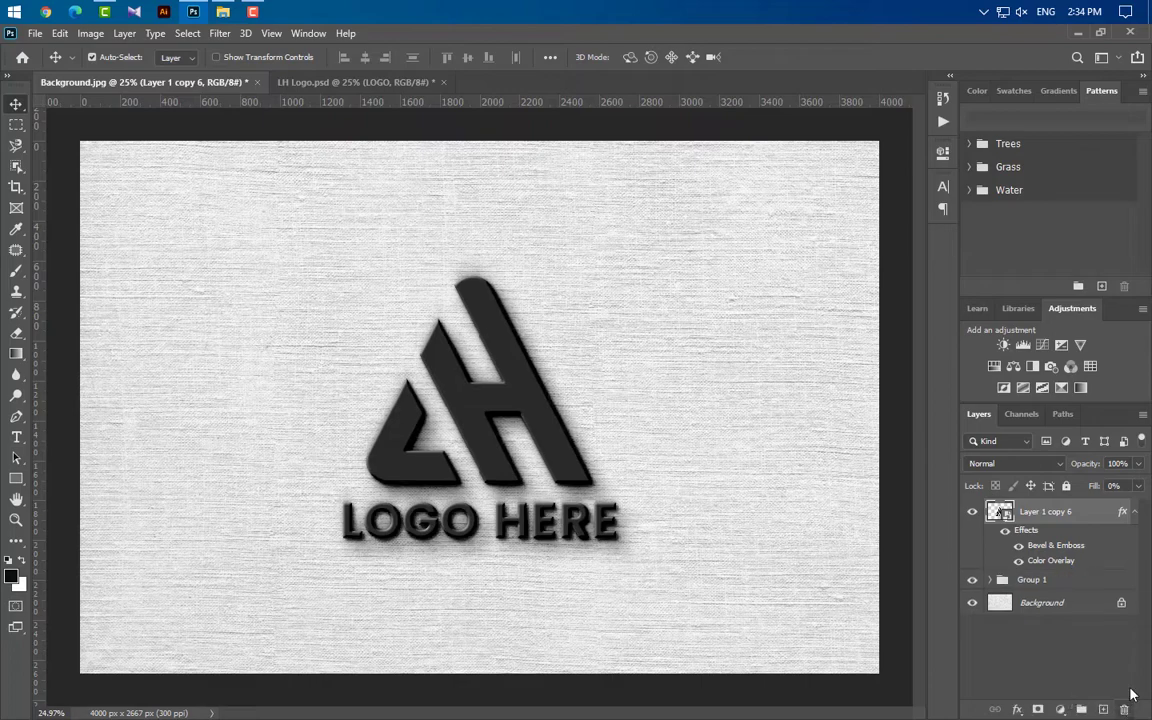
click(1134, 512)
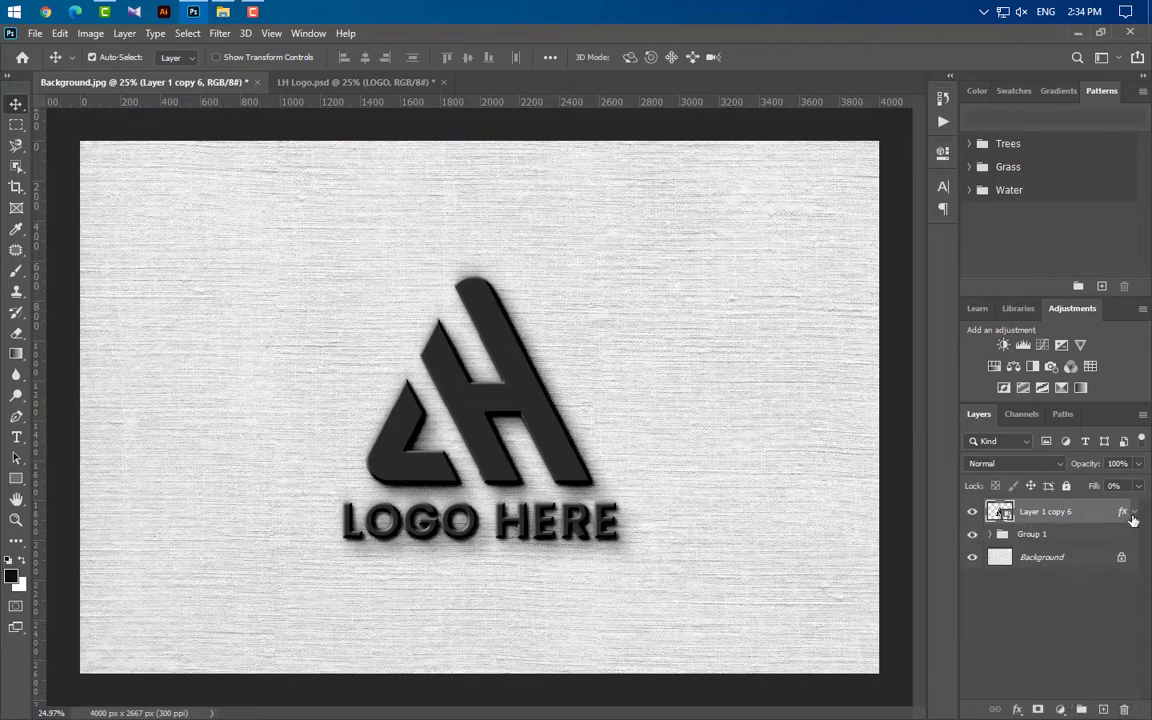
Duplicate the topmost logo layer eight times in succession, nudging each new copy slightly upward to build up the logo's thickness
scroll(445, 405, up, 4)
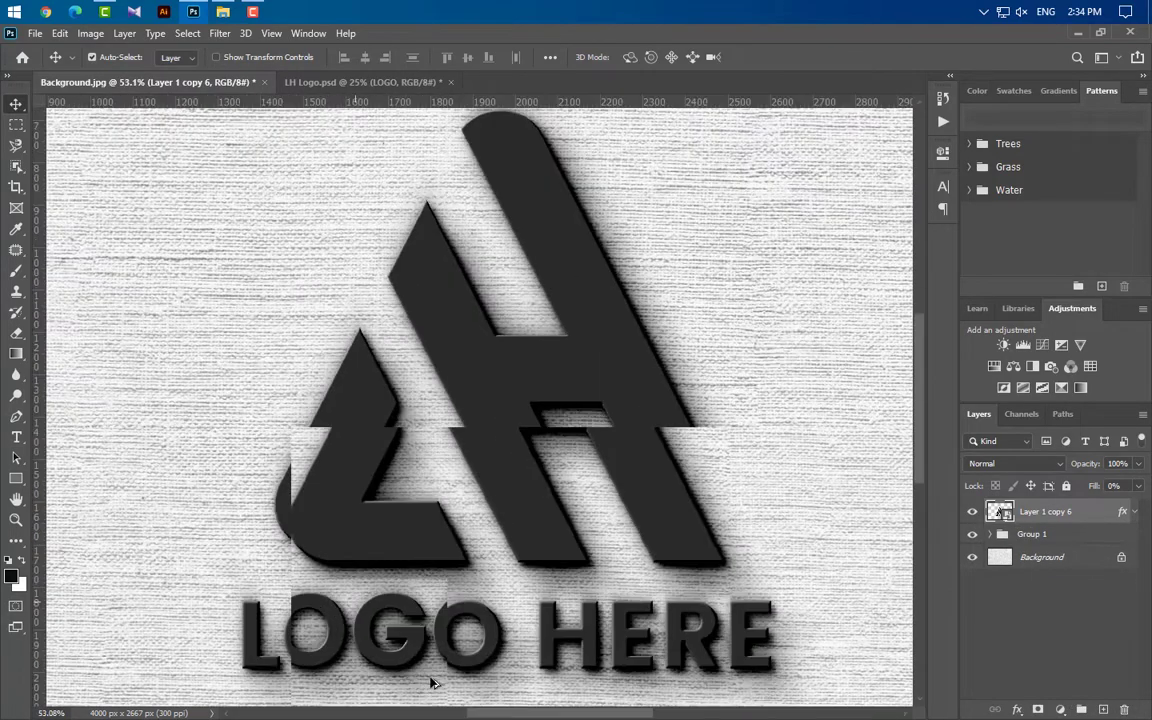
scroll(521, 675, up, 1)
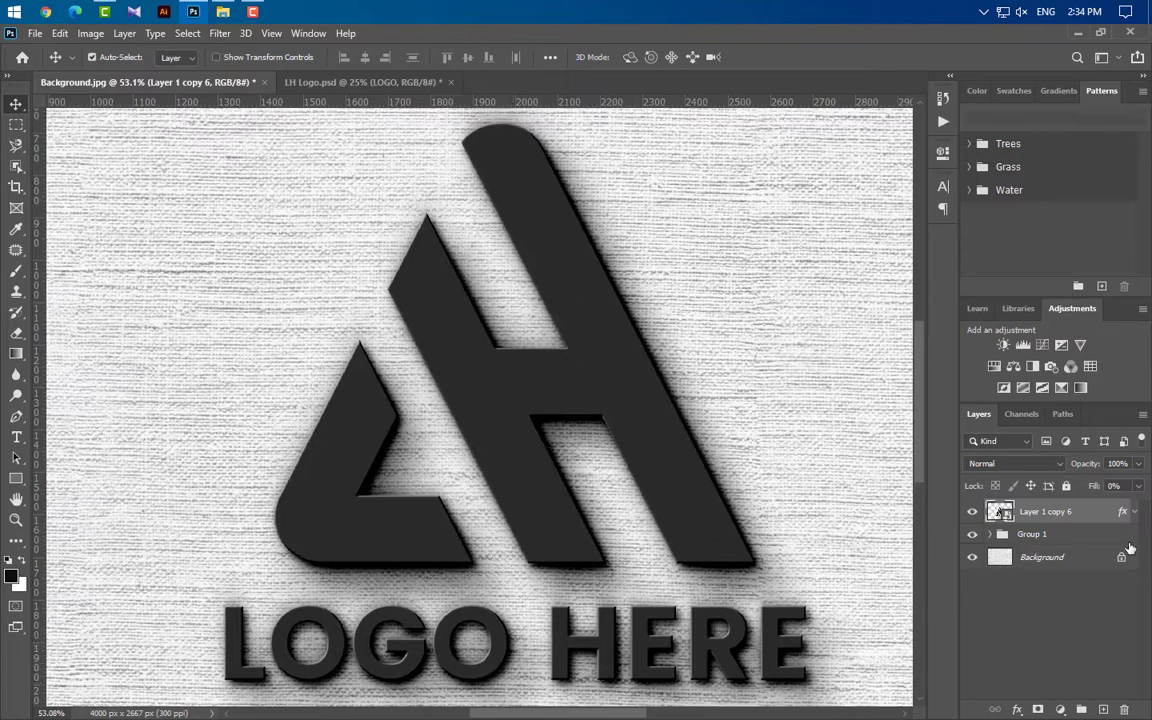
drag(1045, 511, 1104, 711)
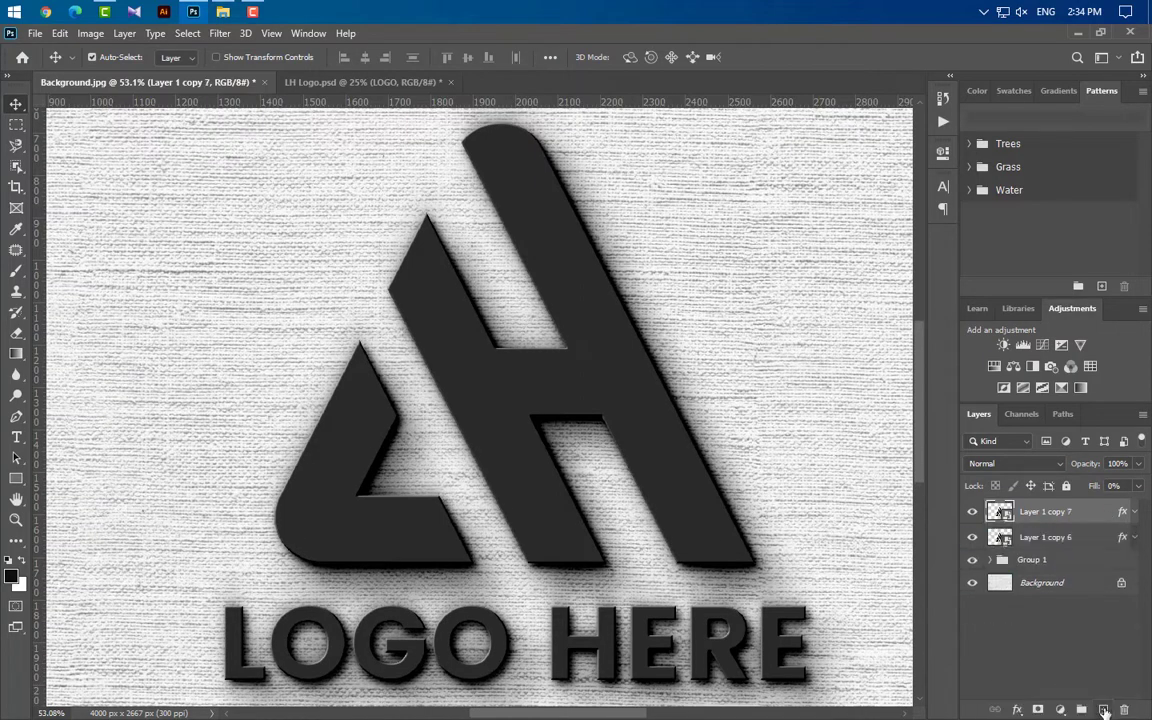
drag(1102, 511, 1102, 709)
drag(1102, 511, 1104, 709)
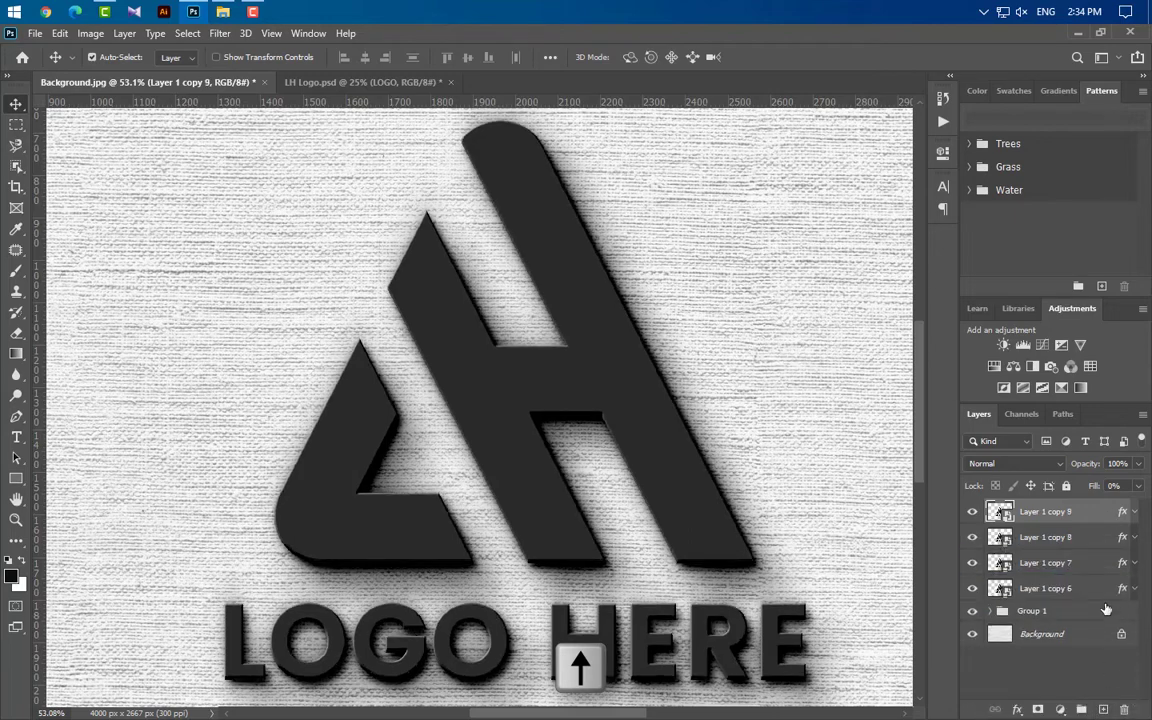
drag(1105, 527, 1104, 708)
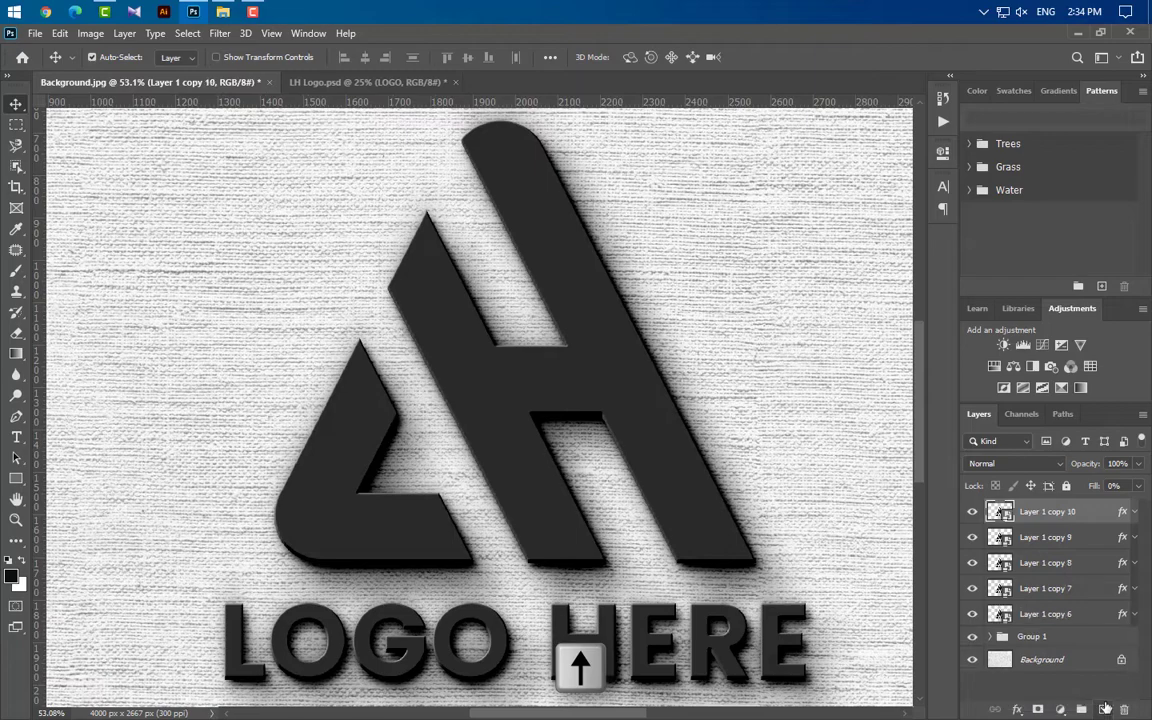
drag(1102, 518, 1104, 708)
drag(1000, 511, 1103, 708)
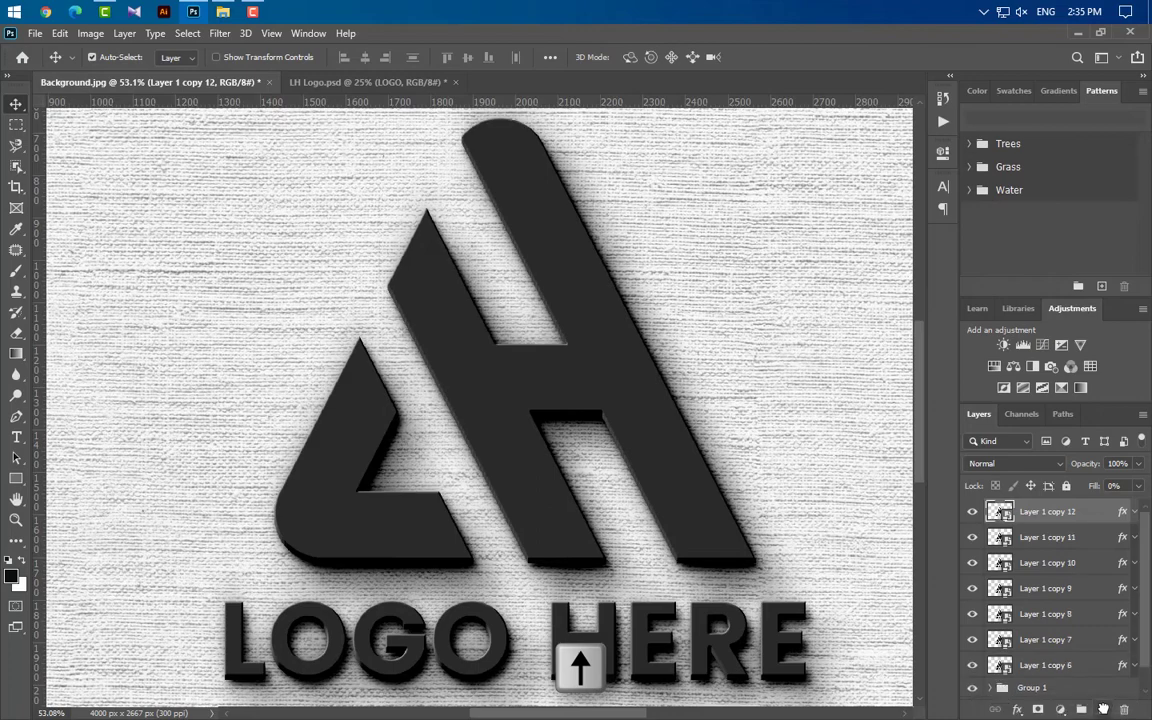
drag(1104, 517, 1103, 708)
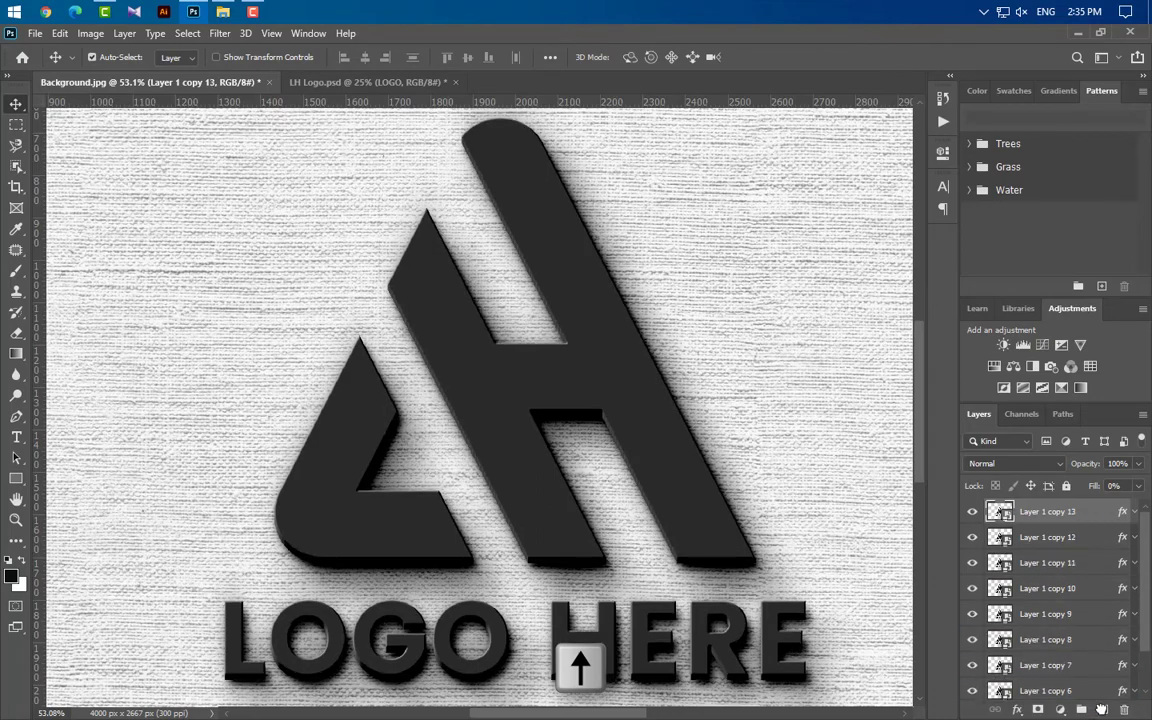
drag(995, 505, 1103, 708)
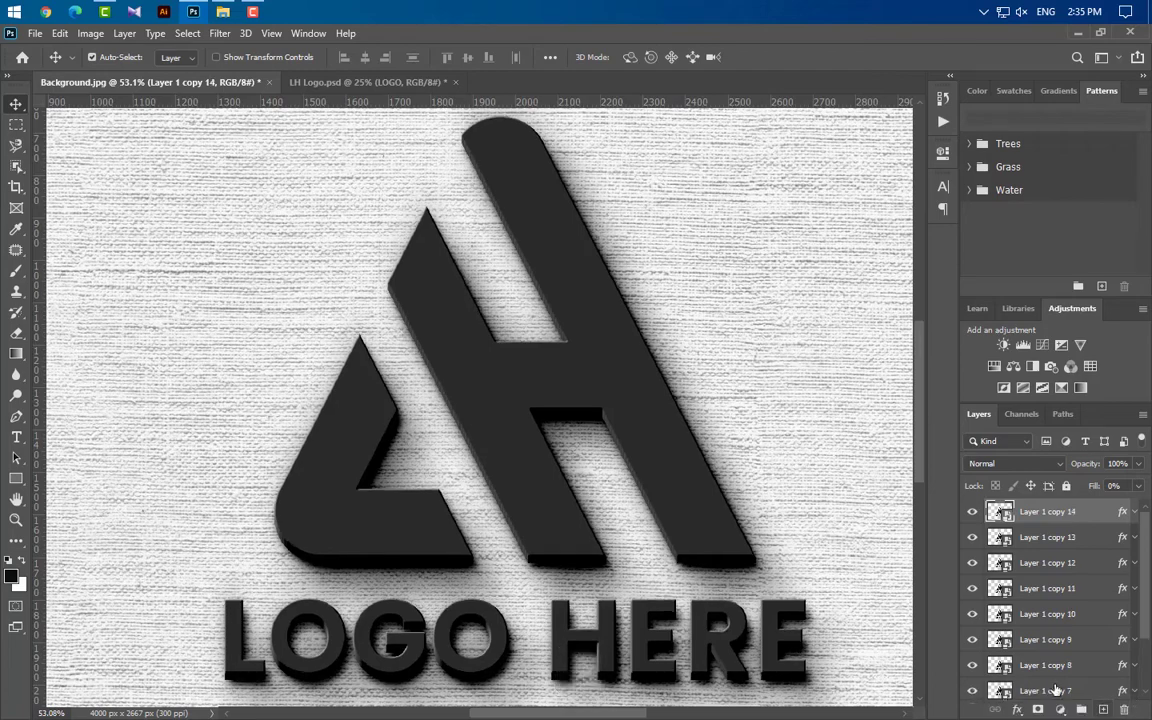
scroll(471, 537, down, 4)
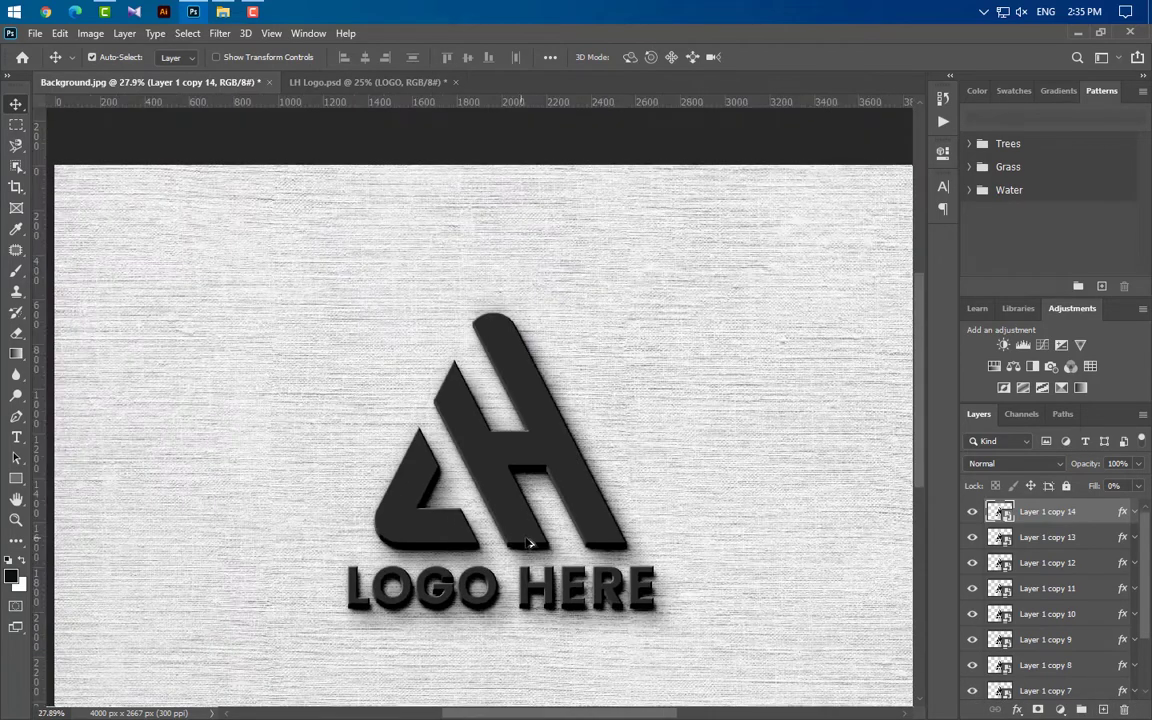
Duplicate the topmost logo layer, Layer 1 copy 14, once more
scroll(531, 544, down, 3)
scroll(600, 560, up, 5)
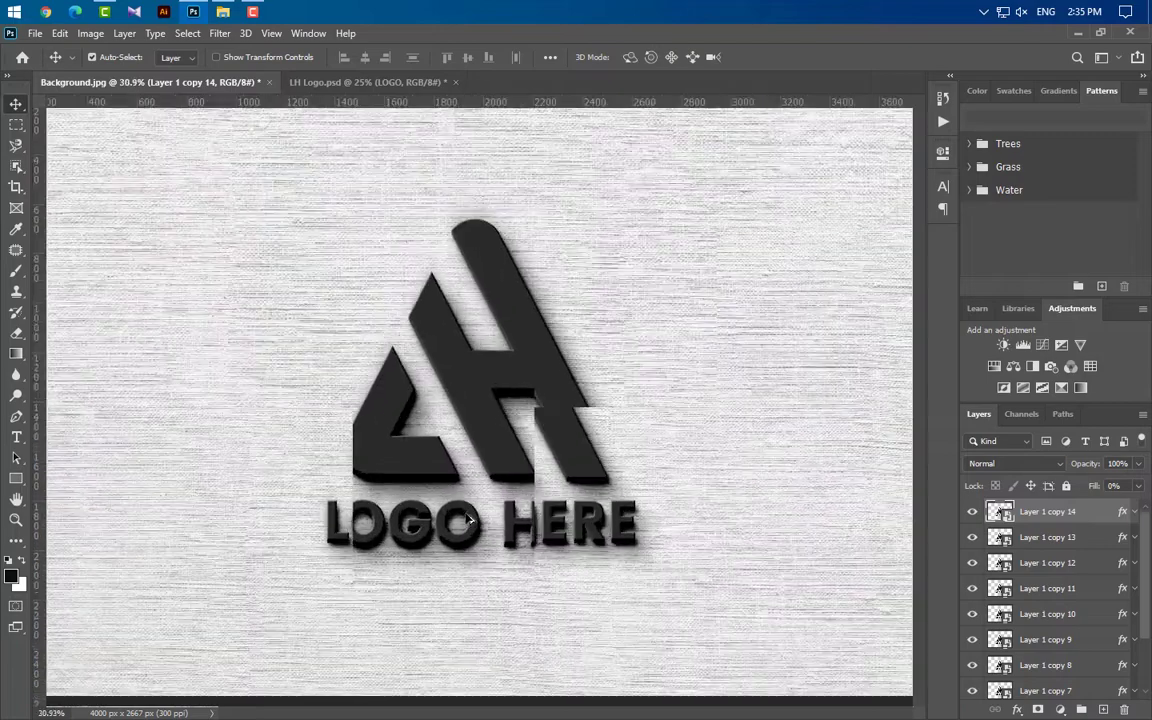
drag(992, 510, 1103, 710)
Group Layer 1 copy 6 through Layer 1 copy 14, leaving the topmost logo copy outside the group
ctrl+click(1085, 537)
ctrl+click(1085, 563)
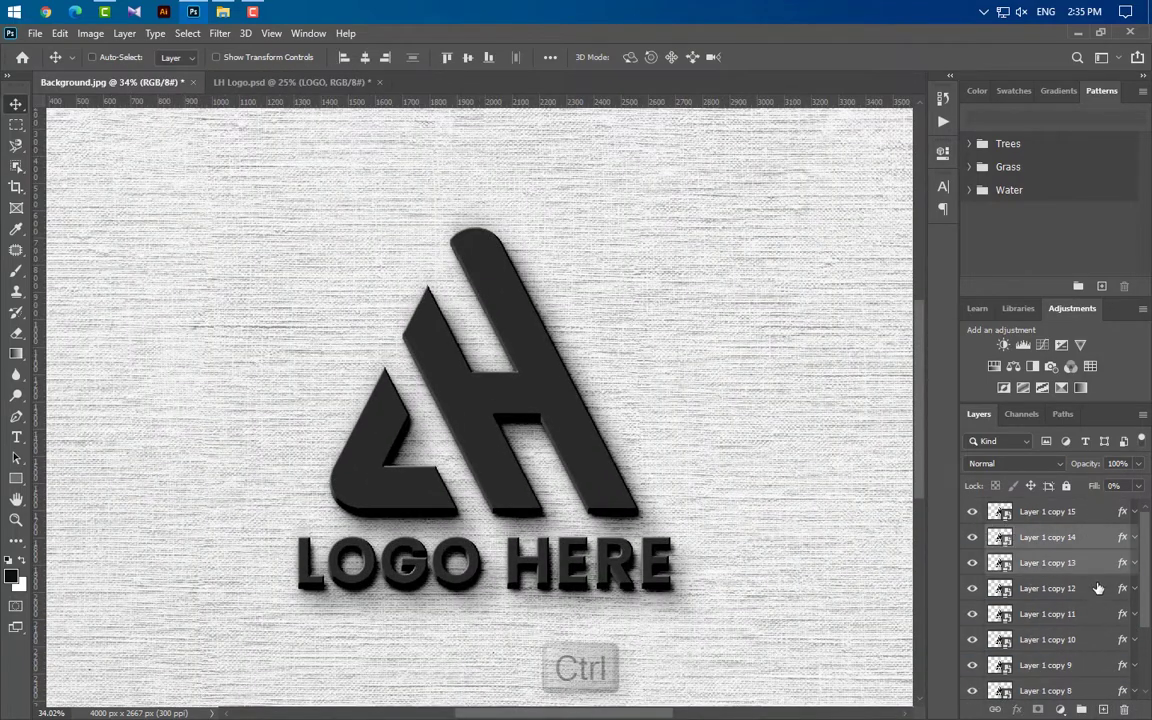
ctrl+click(1086, 590)
ctrl+click(1087, 614)
ctrl+click(1088, 640)
ctrl+click(1089, 665)
ctrl+click(1089, 691)
scroll(1090, 688, down, 2)
shift+click(1097, 637)
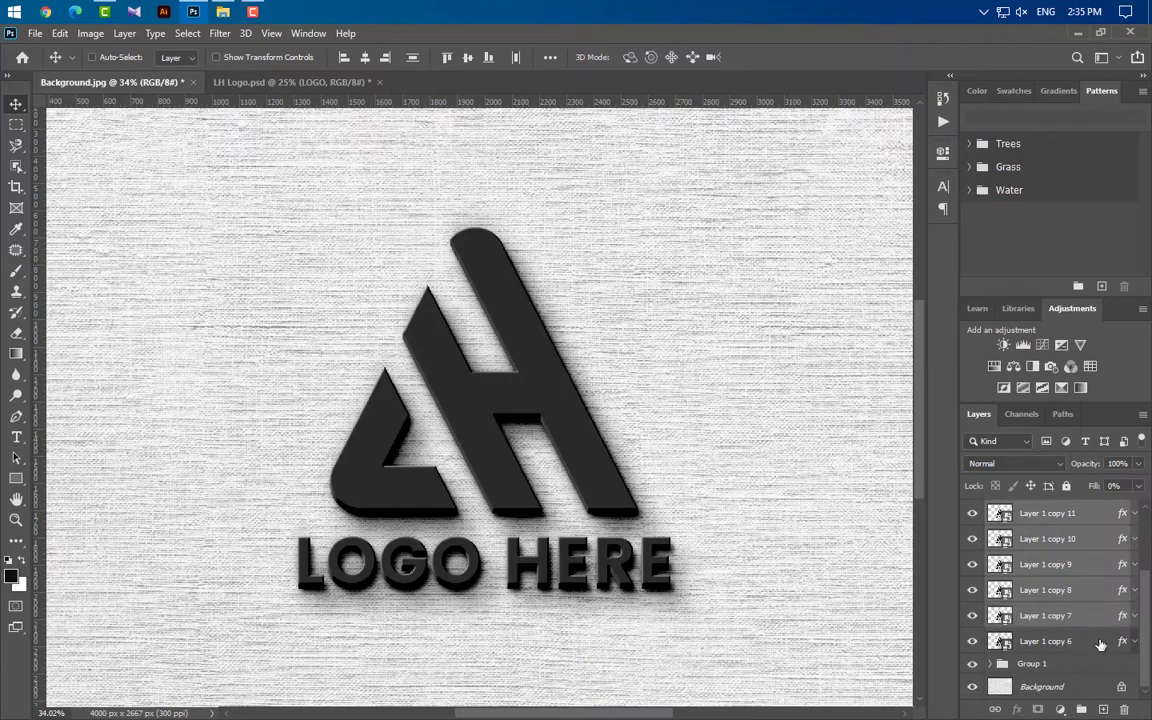
key(ctrl+g)
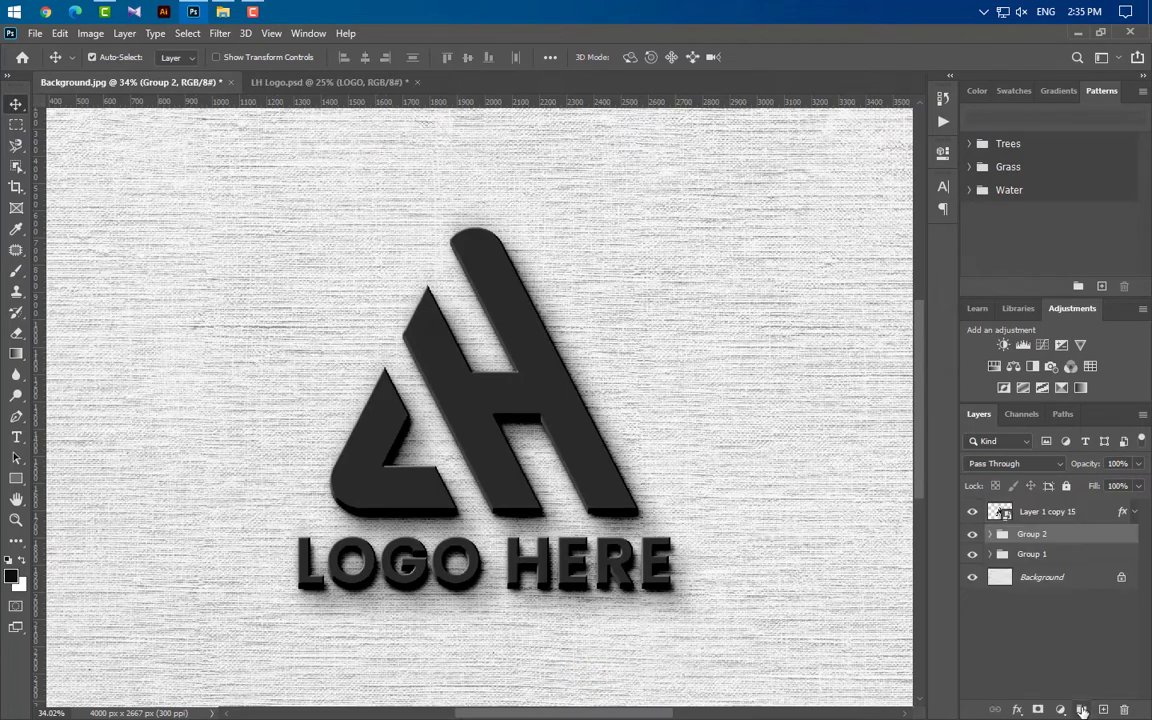
Set the Bevel & Emboss of Layer 1 copy 15 to 400% depth, 2 px size, 0 px soften and 25% highlight opacity
click(1088, 515)
click(1134, 512)
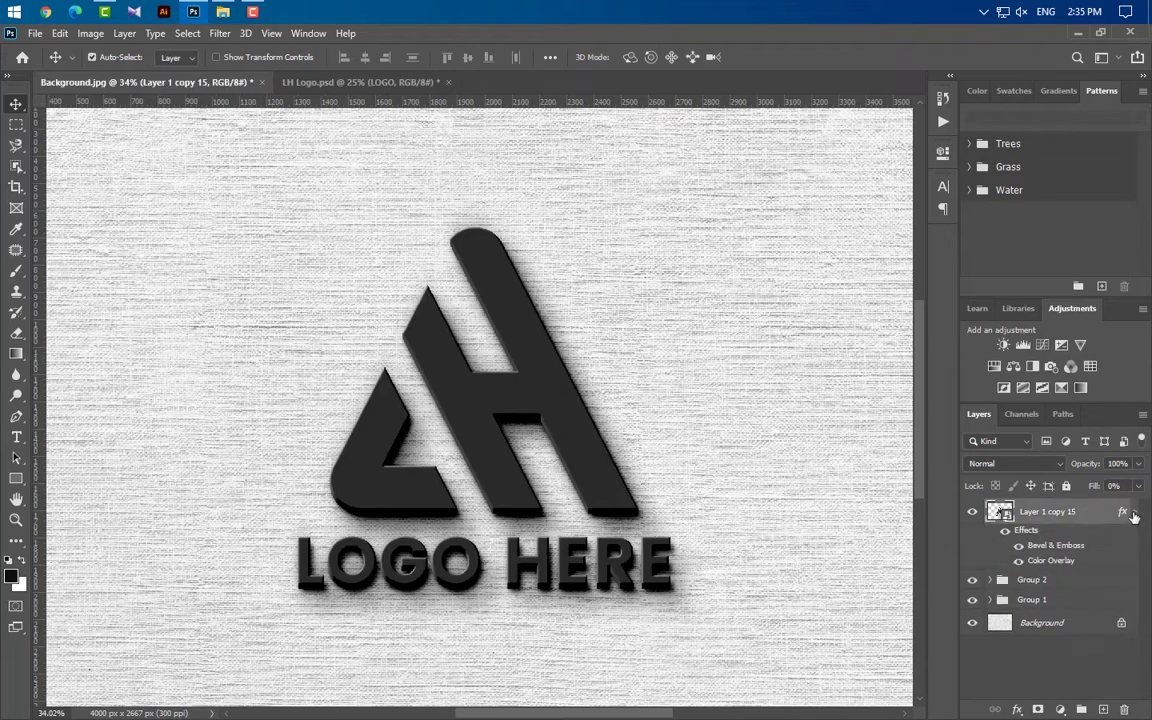
double_click(1056, 545)
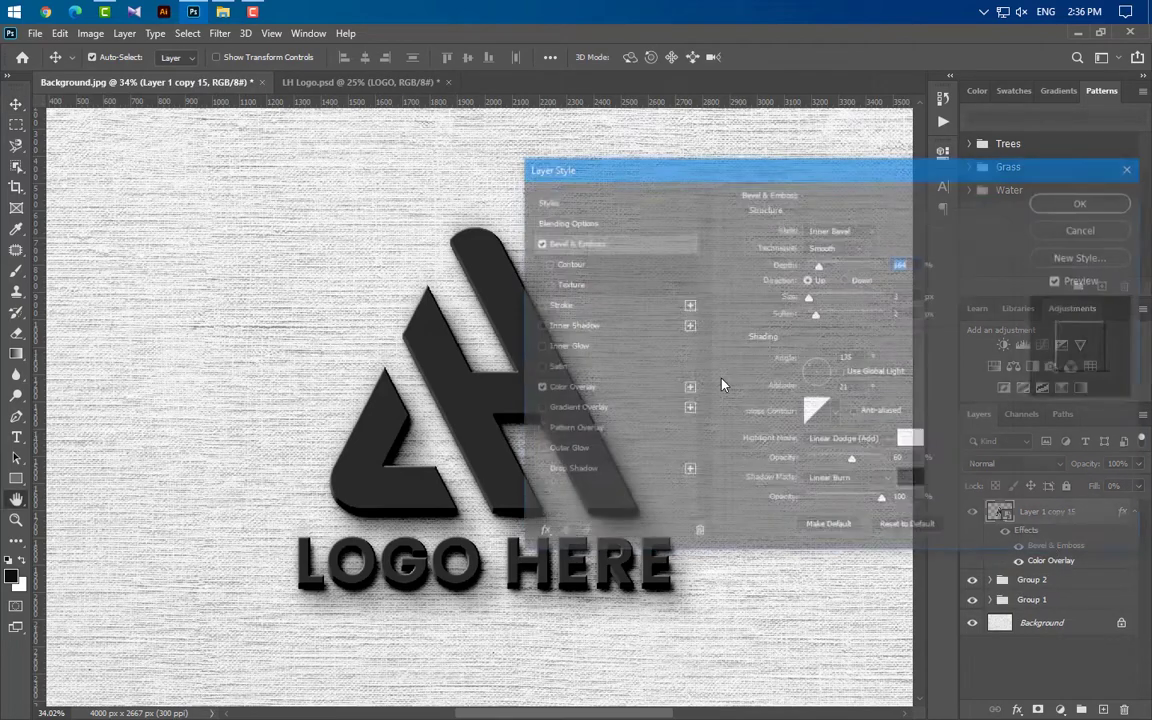
text(400)
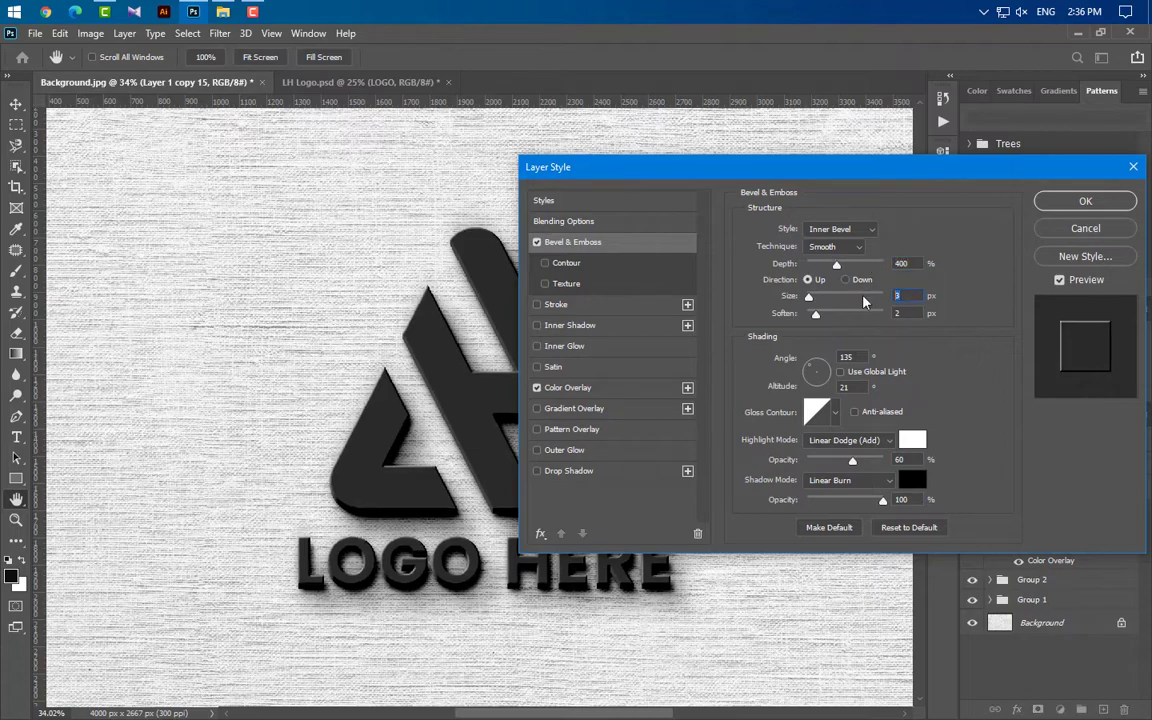
text(2)
key(Tab)
text(0)
key(Tab)
key(Tab)
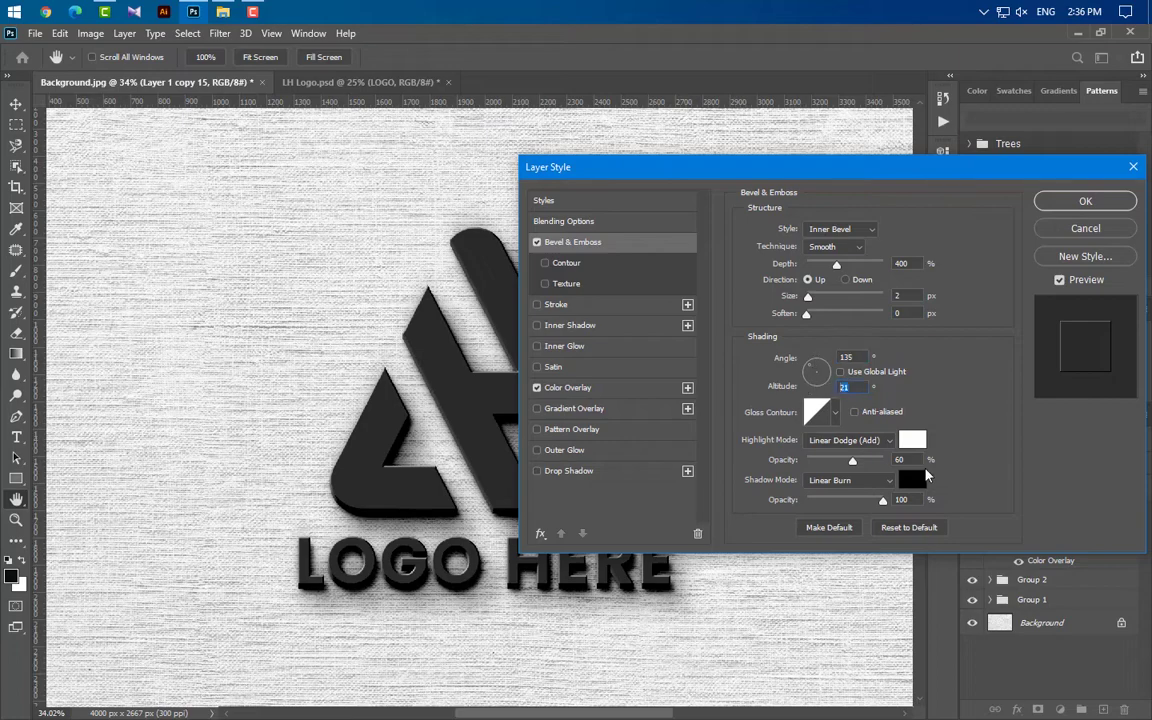
key(Tab)
text(2)
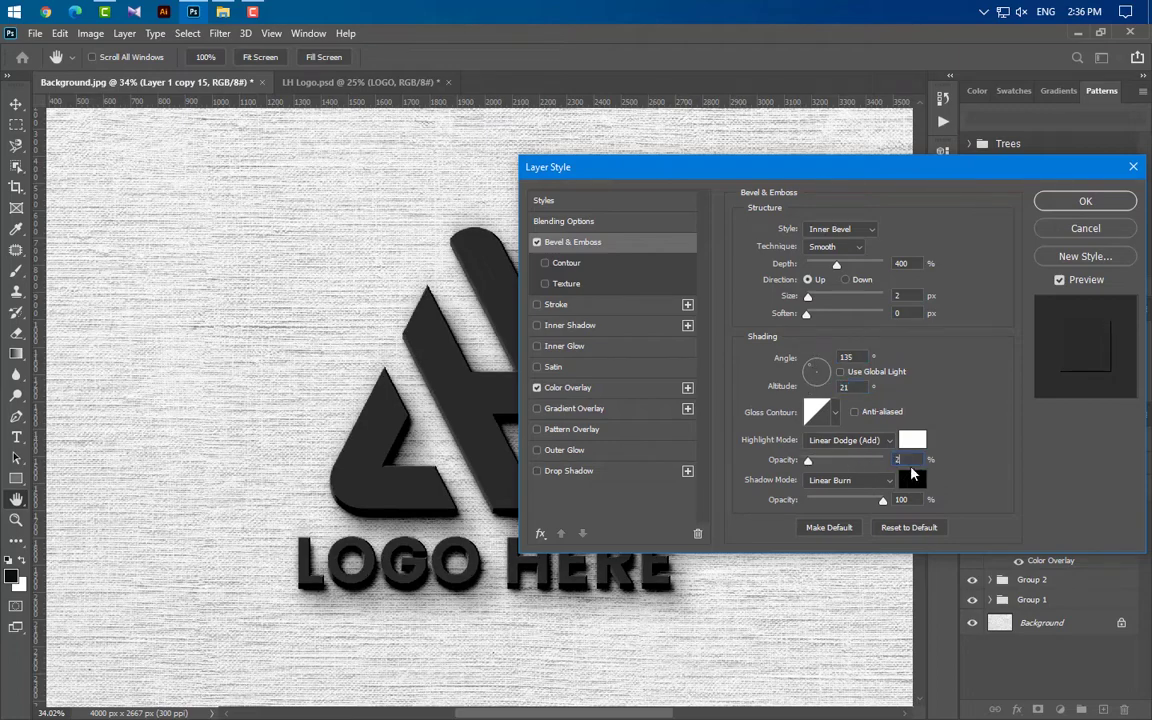
text(5)
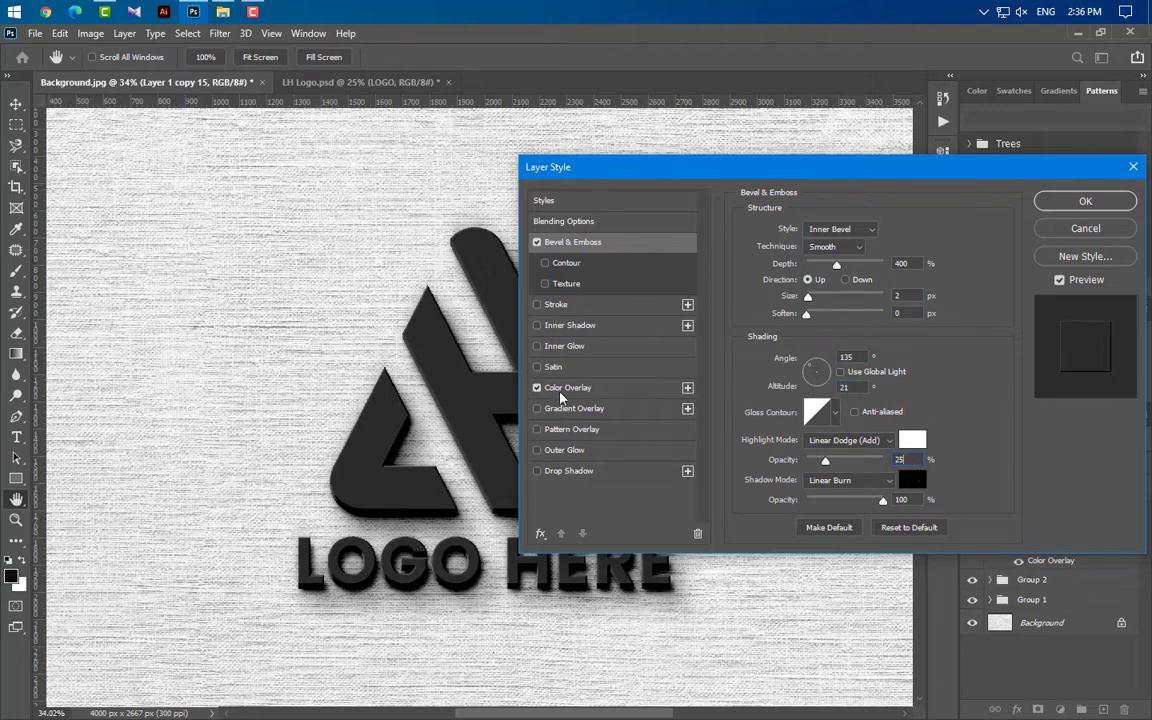
Disable Color Overlay on Layer 1 copy 15 and enable Satin with 6% opacity, 110° angle, 30 px distance and 15 px size
click(538, 388)
click(585, 367)
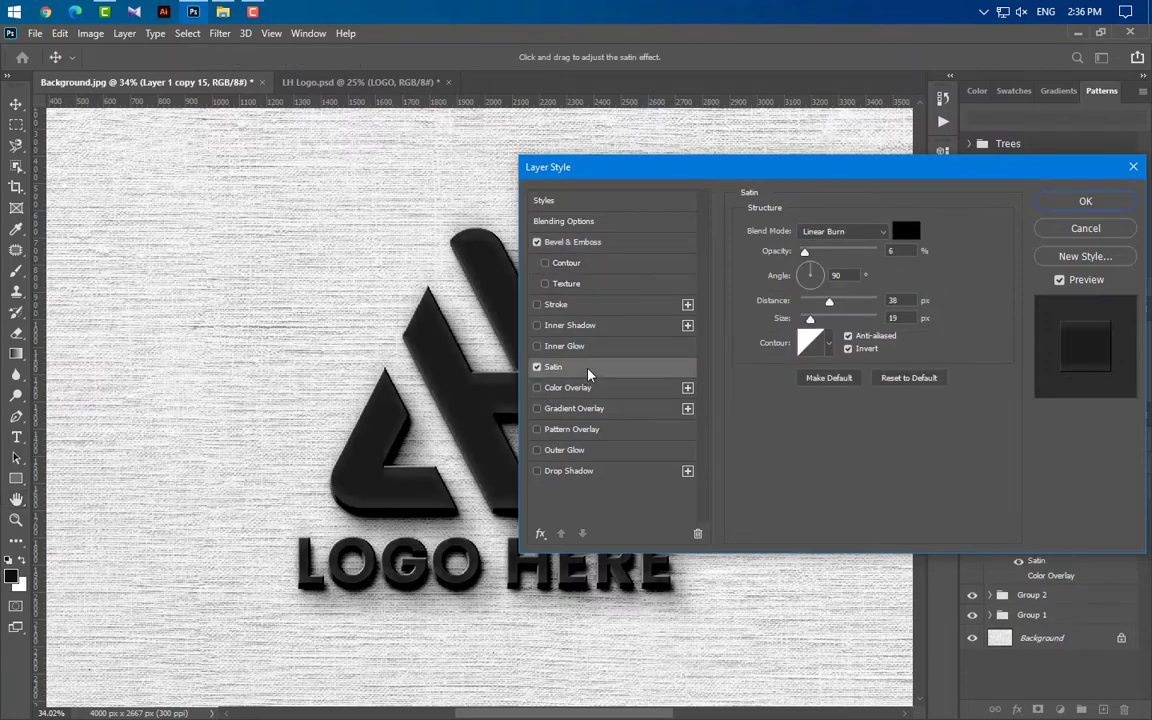
click(890, 251)
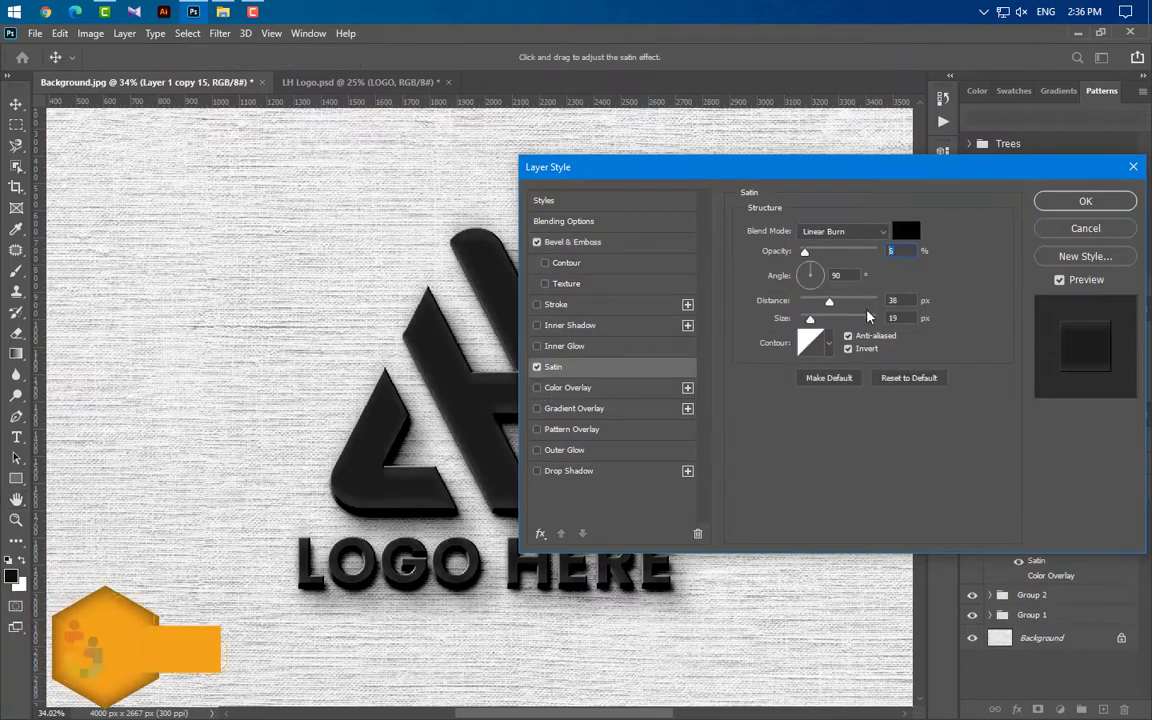
double_click(838, 276)
text(110)
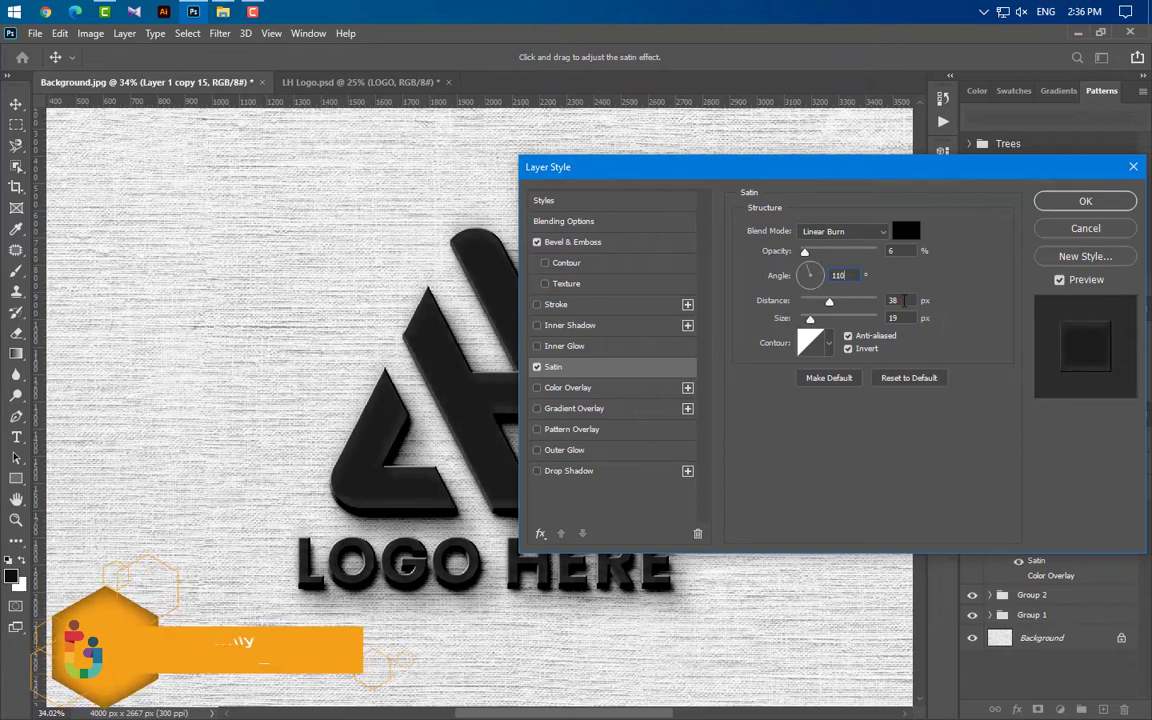
key(Tab)
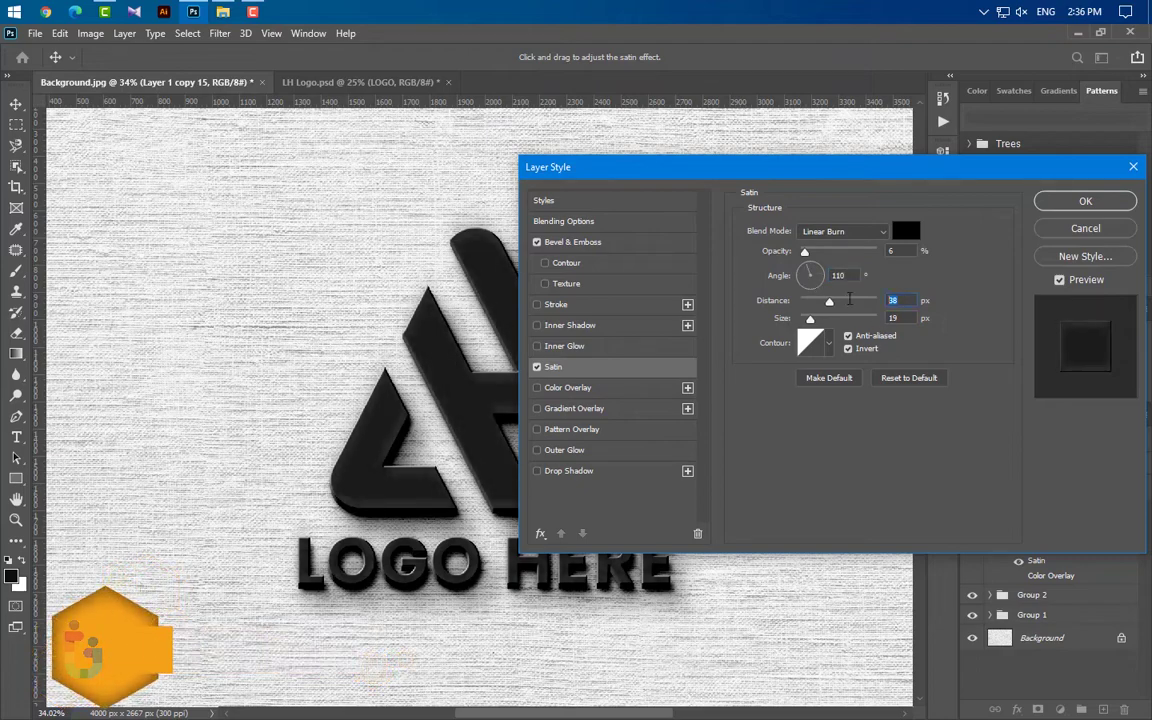
text(30)
key(Tab)
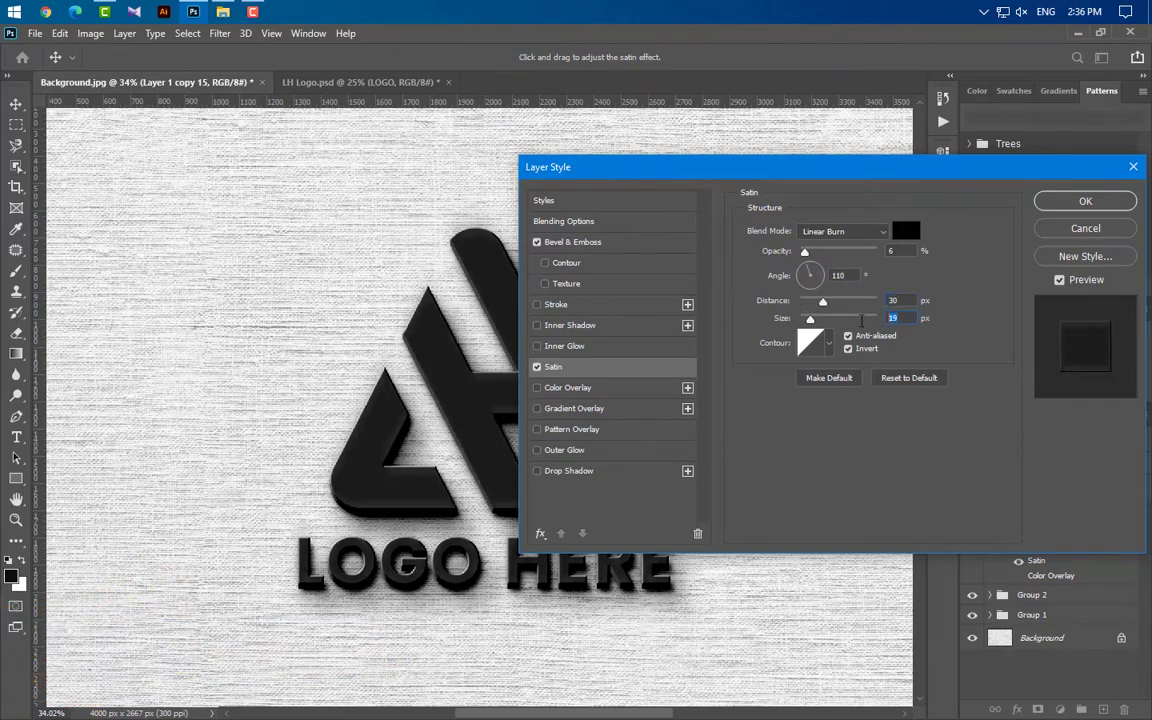
text(15)
Apply a linear Gradient Overlay from #434343 to #737373 at 135° and 100% scale, and collapse the layer's effects list
click(621, 410)
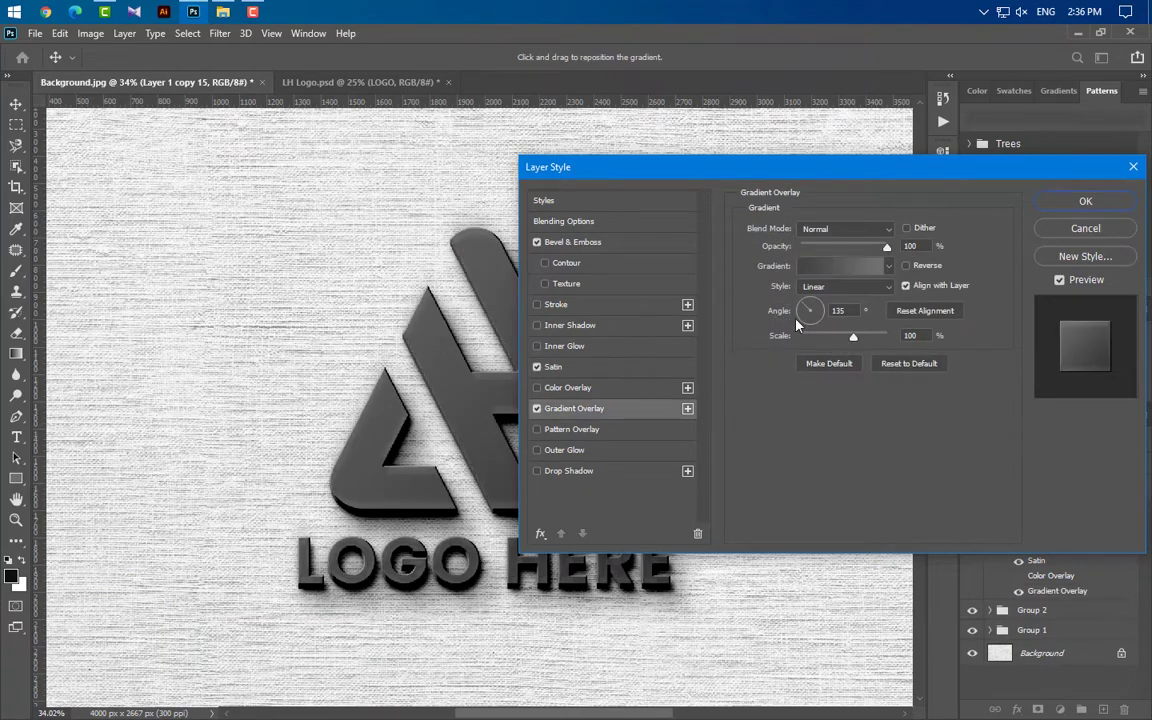
click(843, 265)
double_click(723, 437)
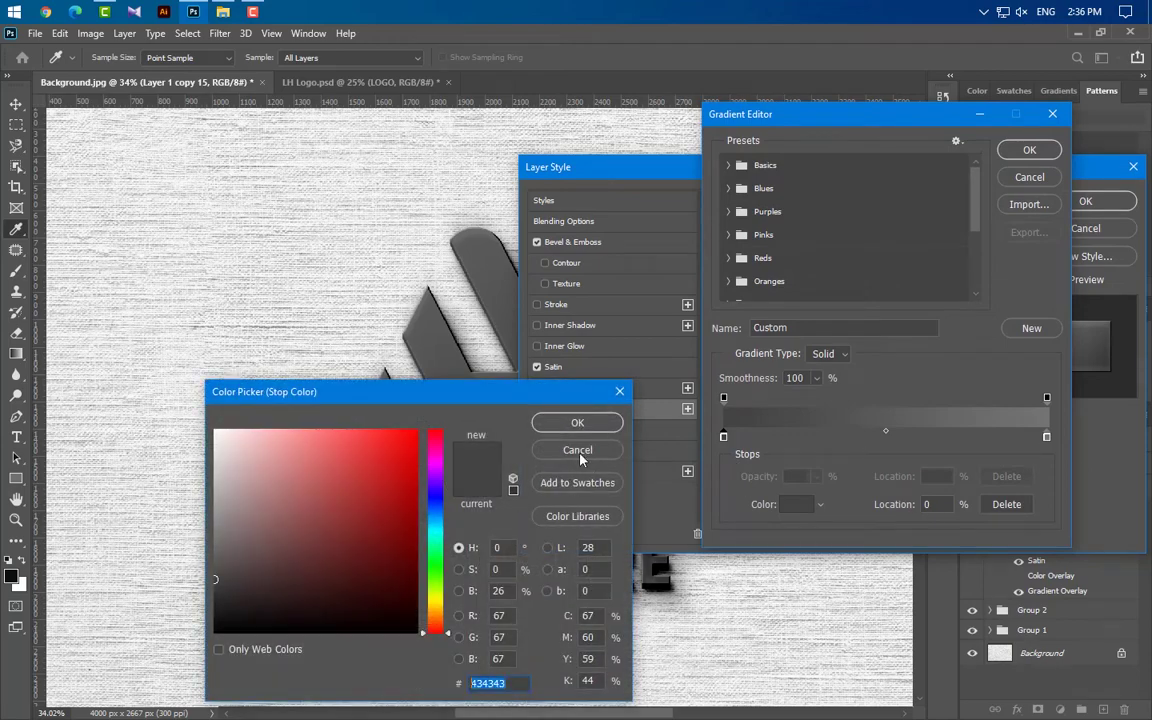
click(577, 422)
double_click(1046, 437)
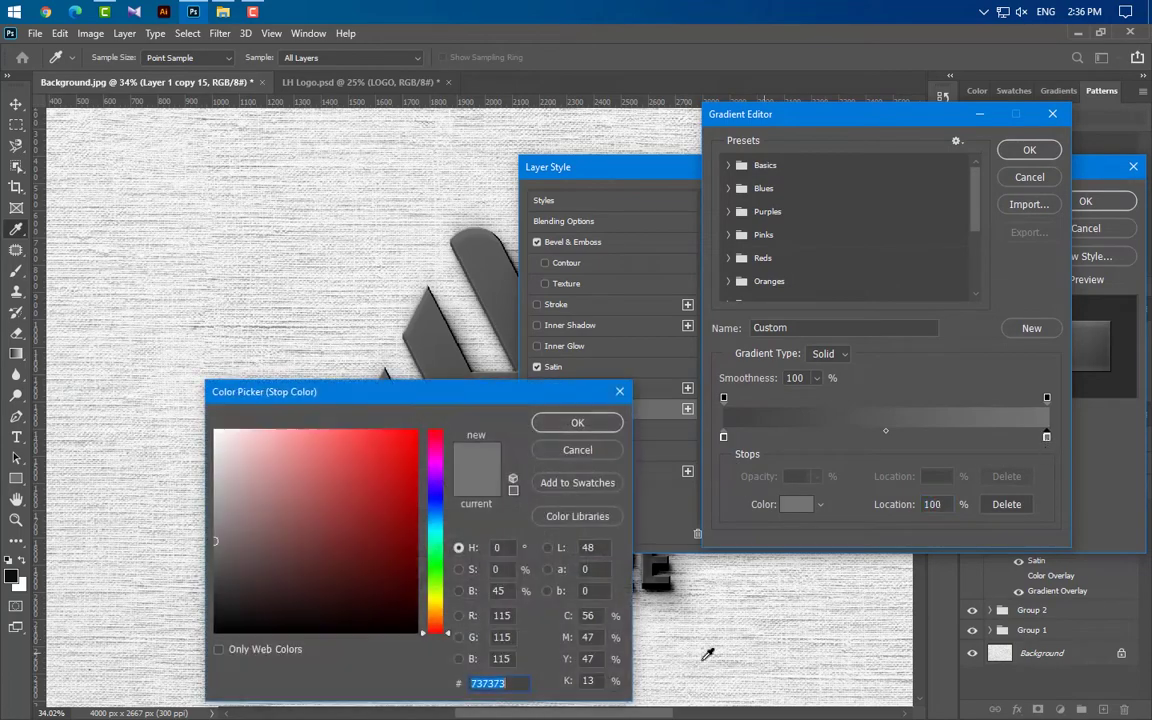
click(553, 429)
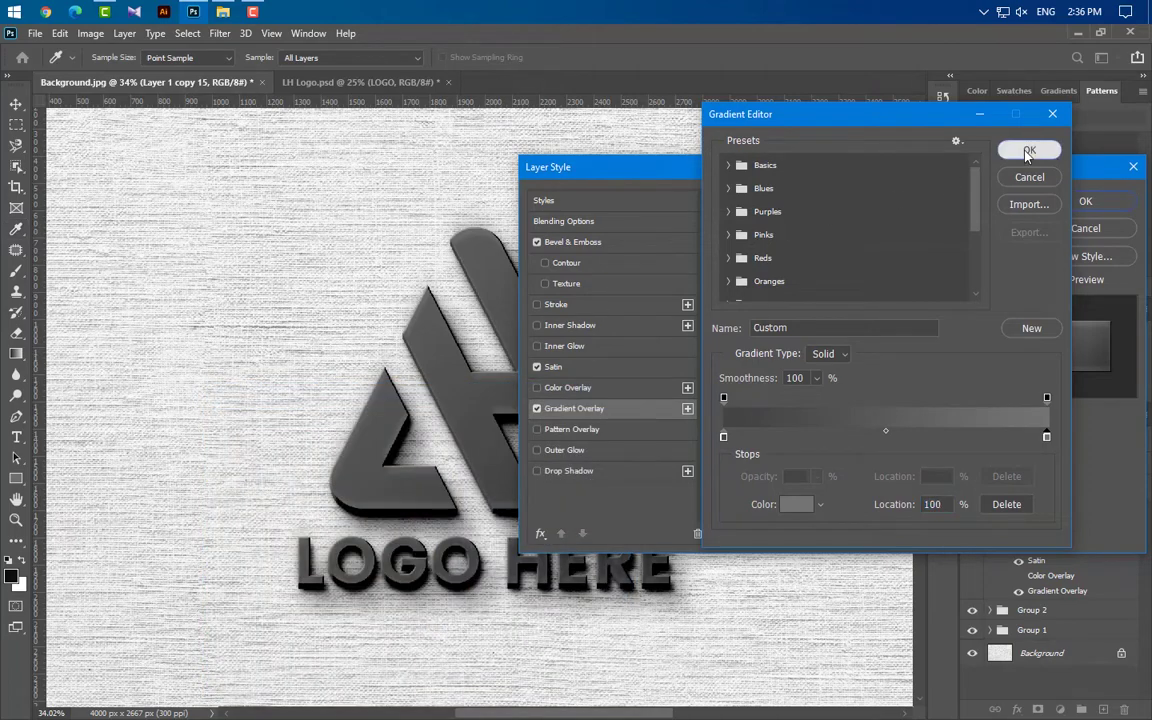
click(1012, 156)
double_click(849, 310)
double_click(918, 336)
click(1070, 204)
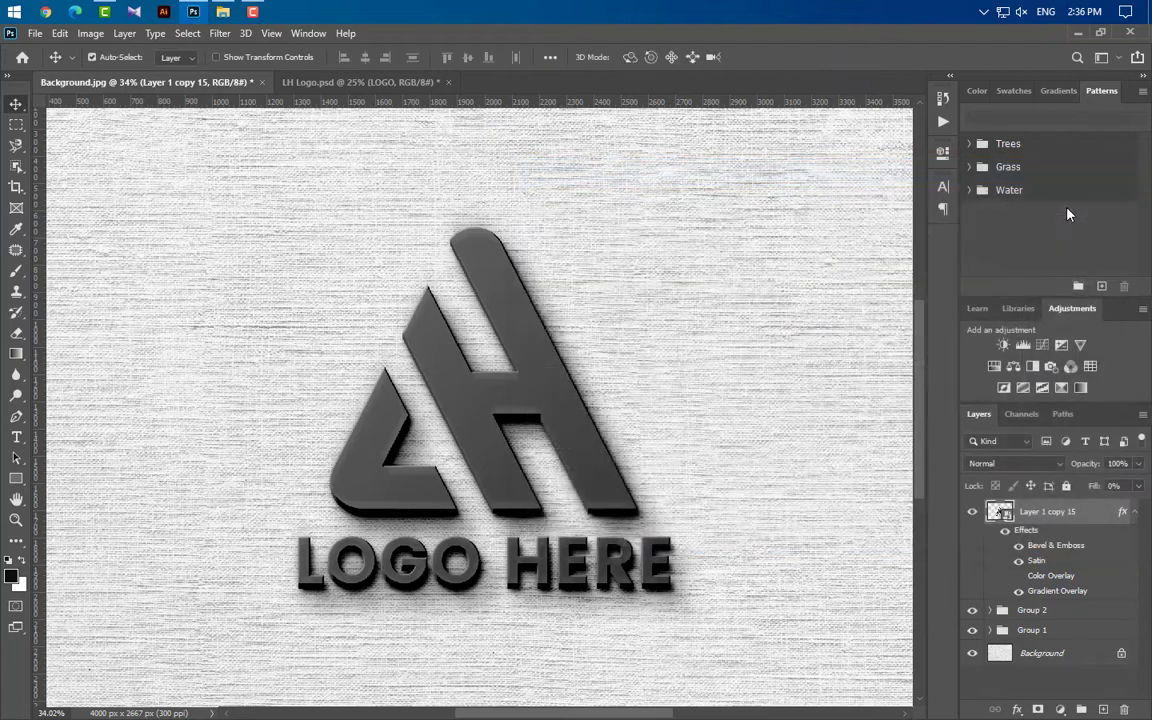
scroll(686, 576, down, 2)
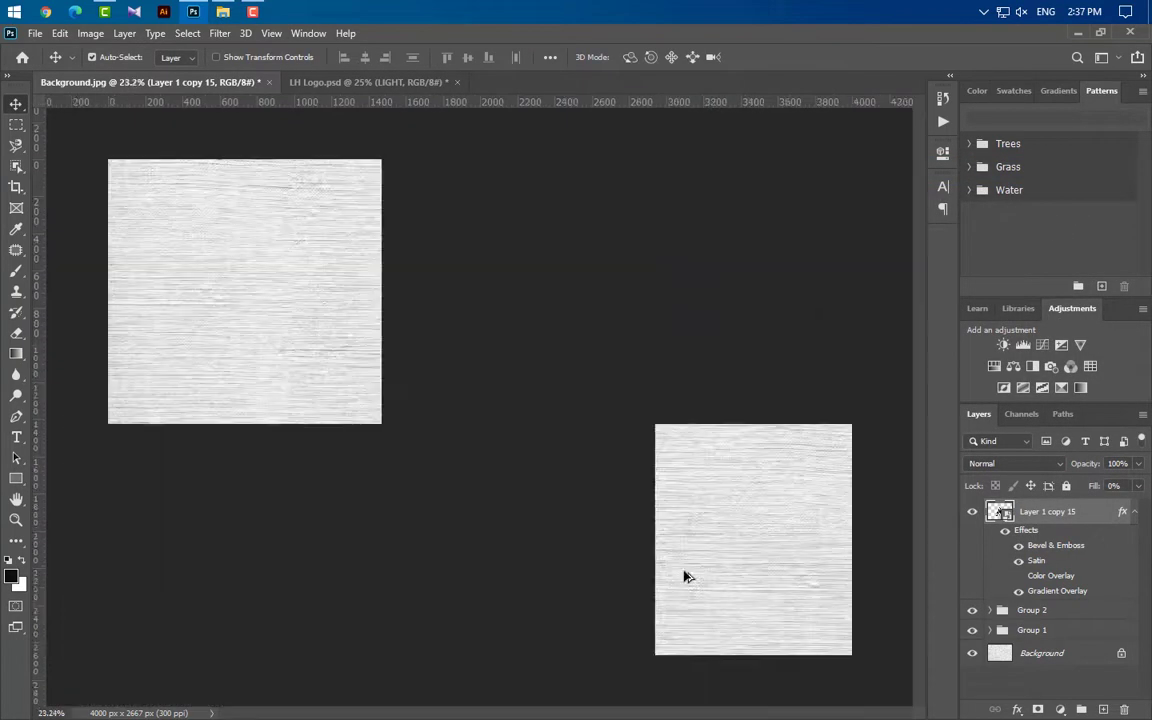
scroll(584, 597, up, 1)
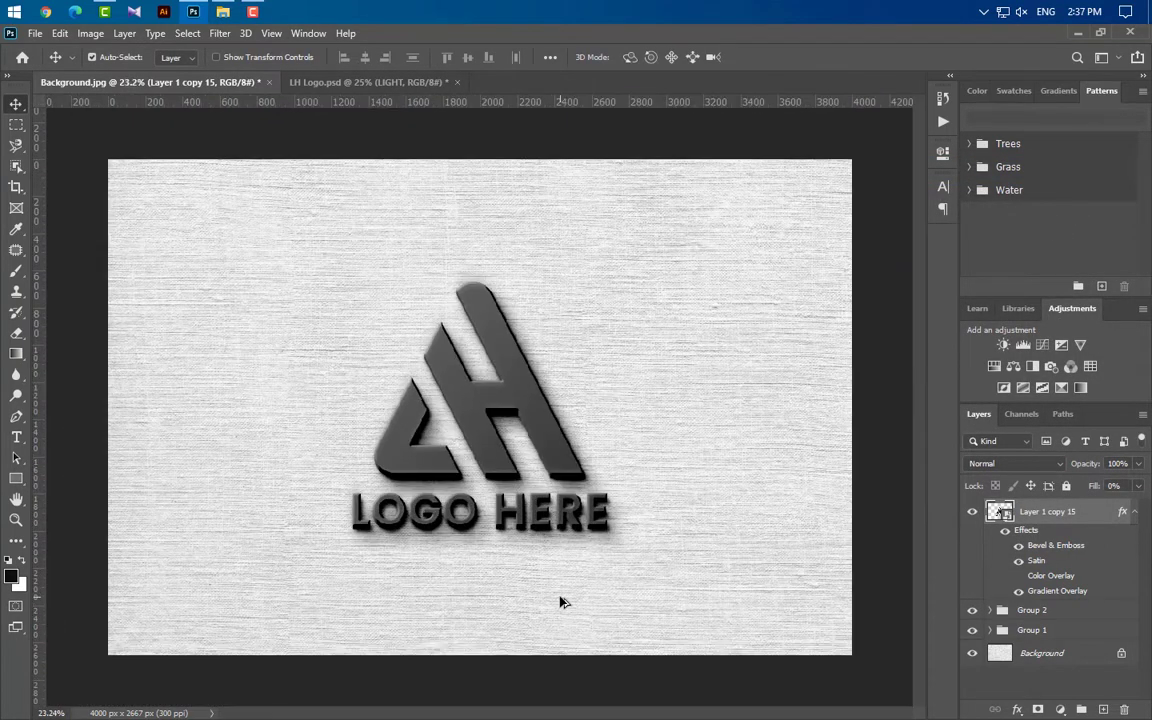
click(1134, 512)
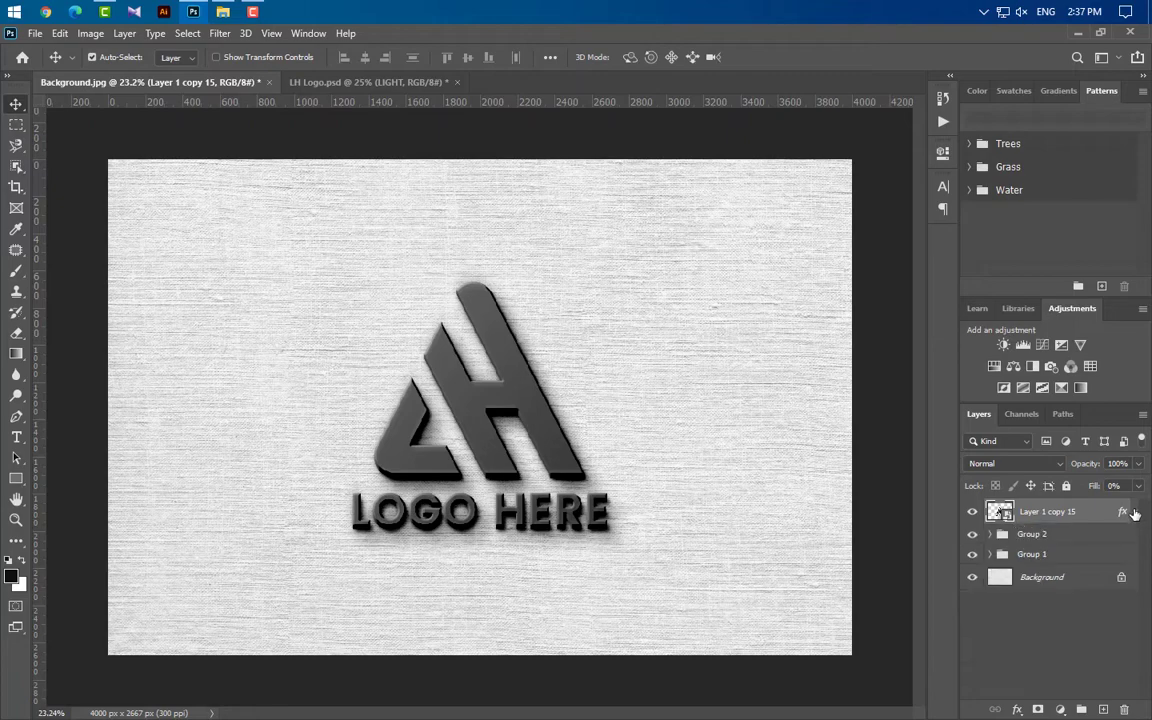
Add a Gradient fill layer above the logo and set its gradient's starting color to #565656
click(1059, 710)
click(1077, 444)
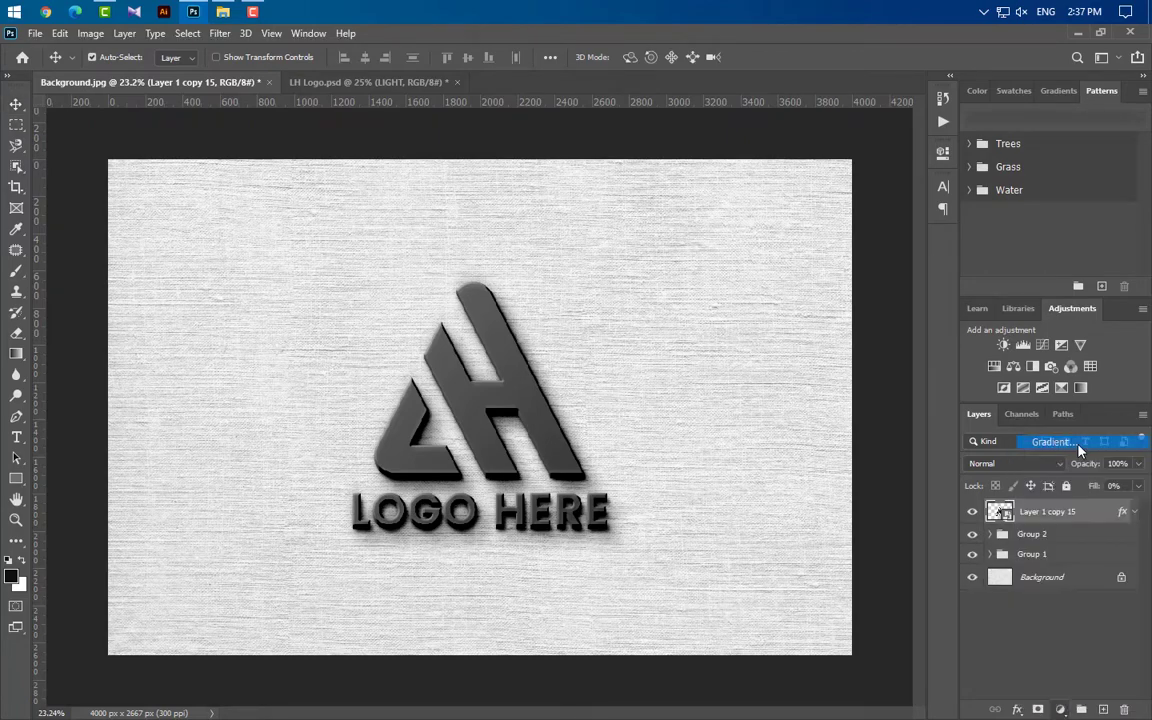
click(558, 206)
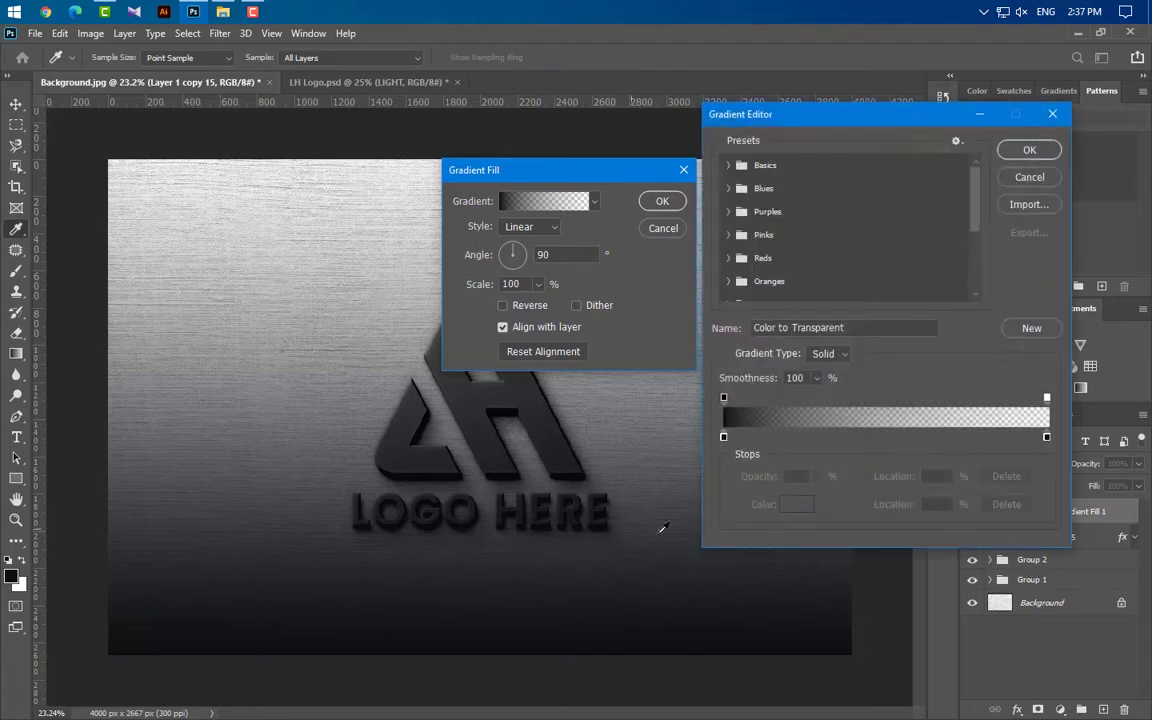
double_click(724, 437)
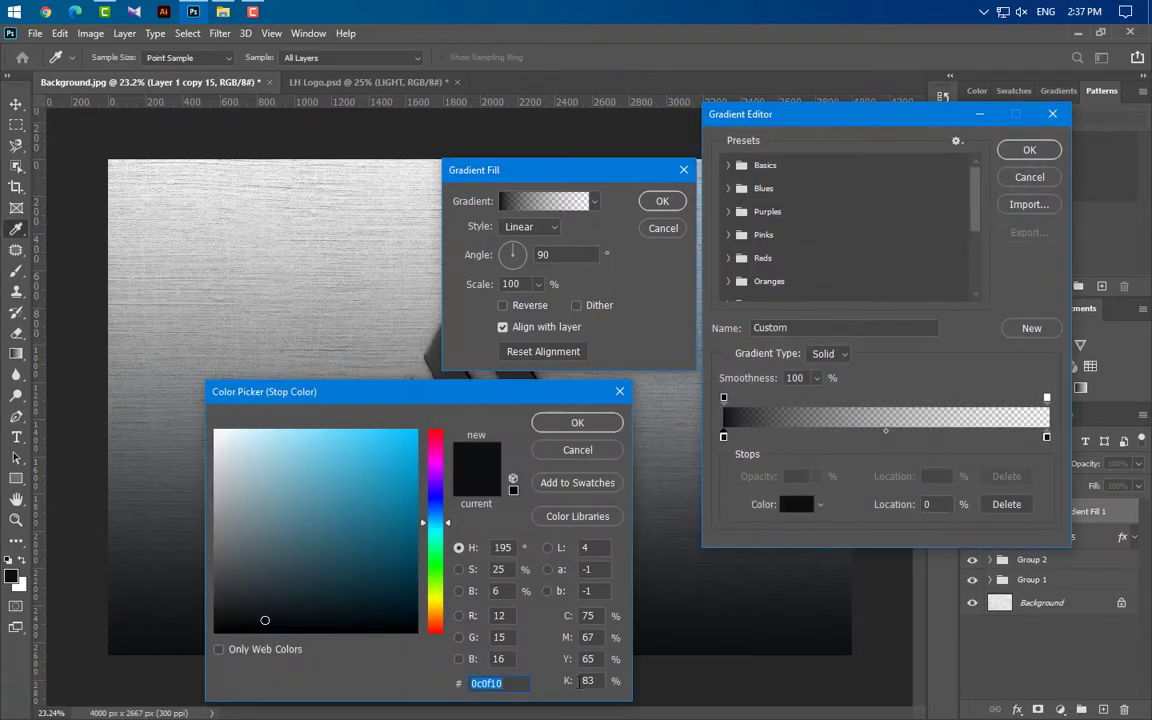
text(565656)
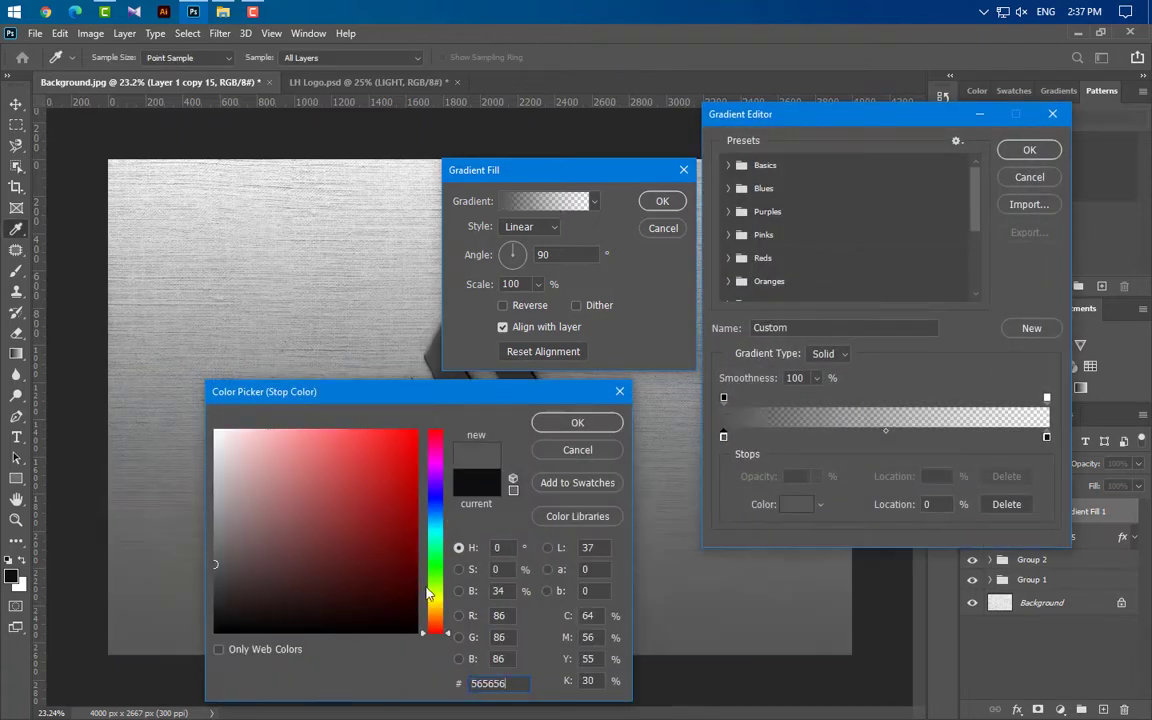
click(577, 423)
Set the fill gradient's end color to #ffffff and make its transparent end opaque
double_click(1046, 437)
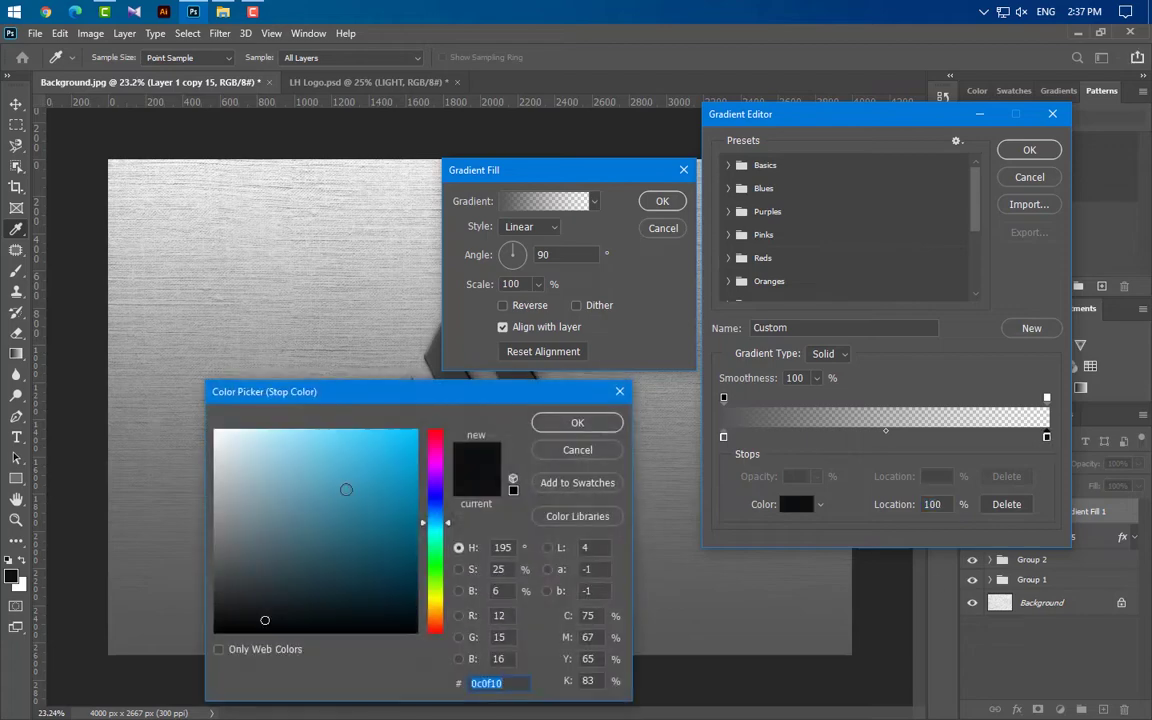
text(ffffff)
click(565, 423)
click(1046, 398)
click(816, 476)
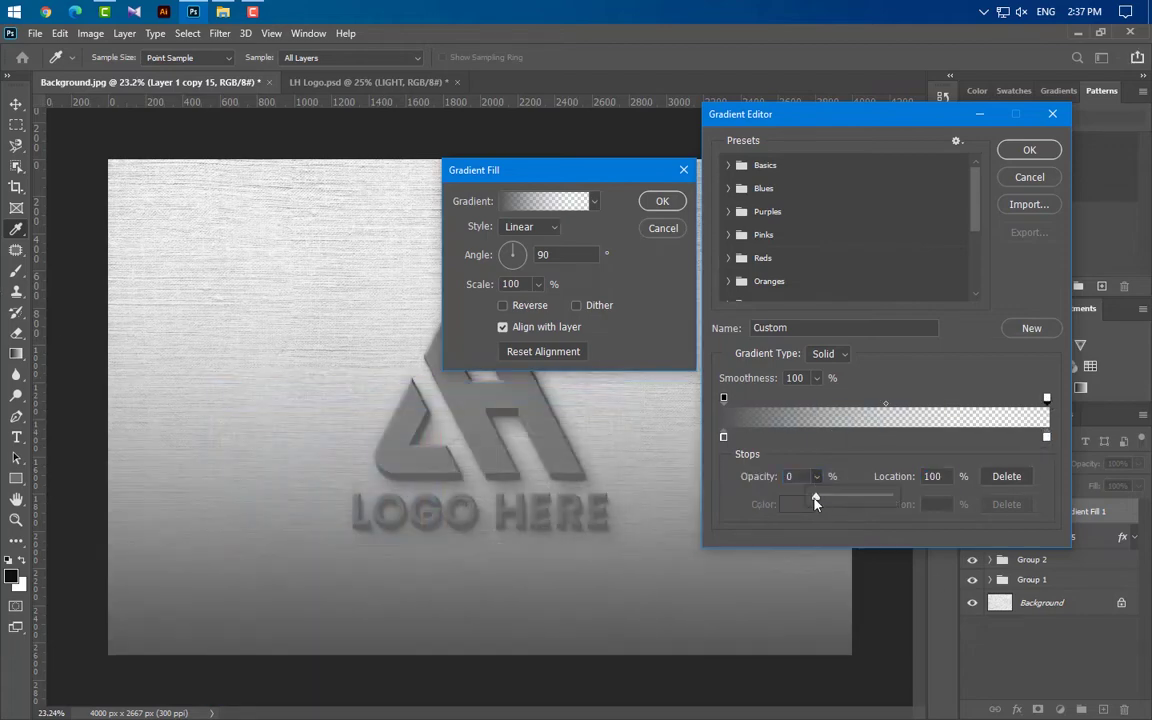
drag(815, 497, 888, 496)
click(1028, 151)
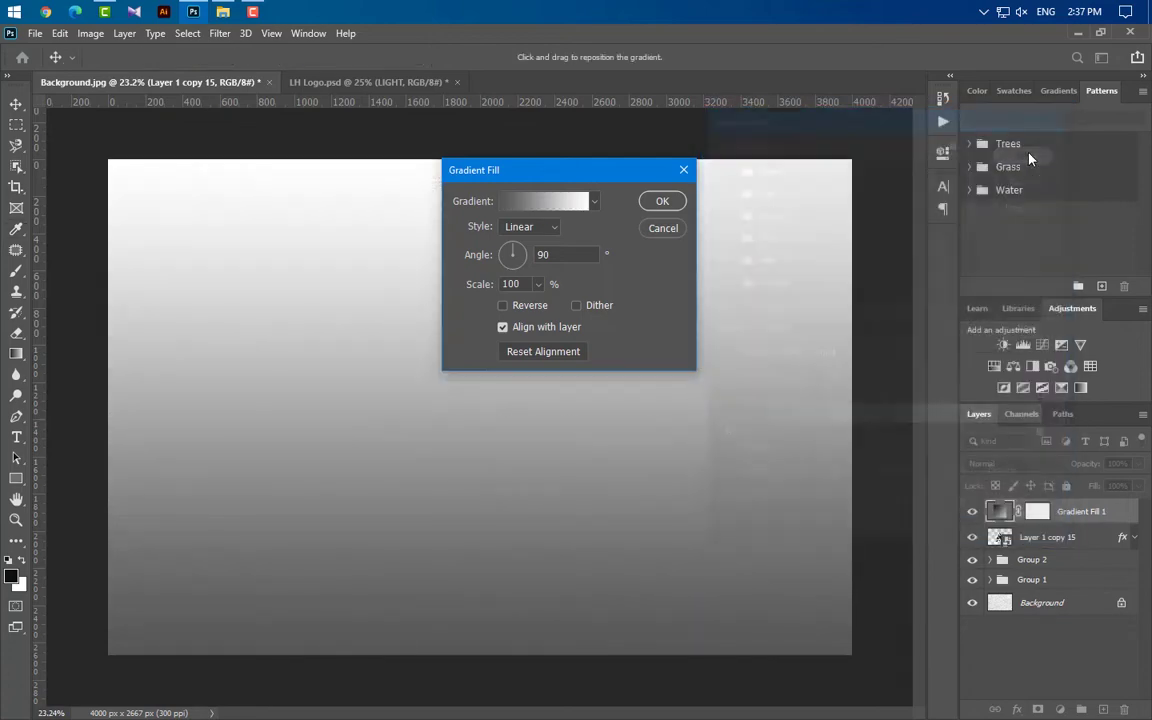
Set the gradient fill to Linear style with a 135° angle and 100% scale, and change the layer's blend mode to Overlay
click(541, 230)
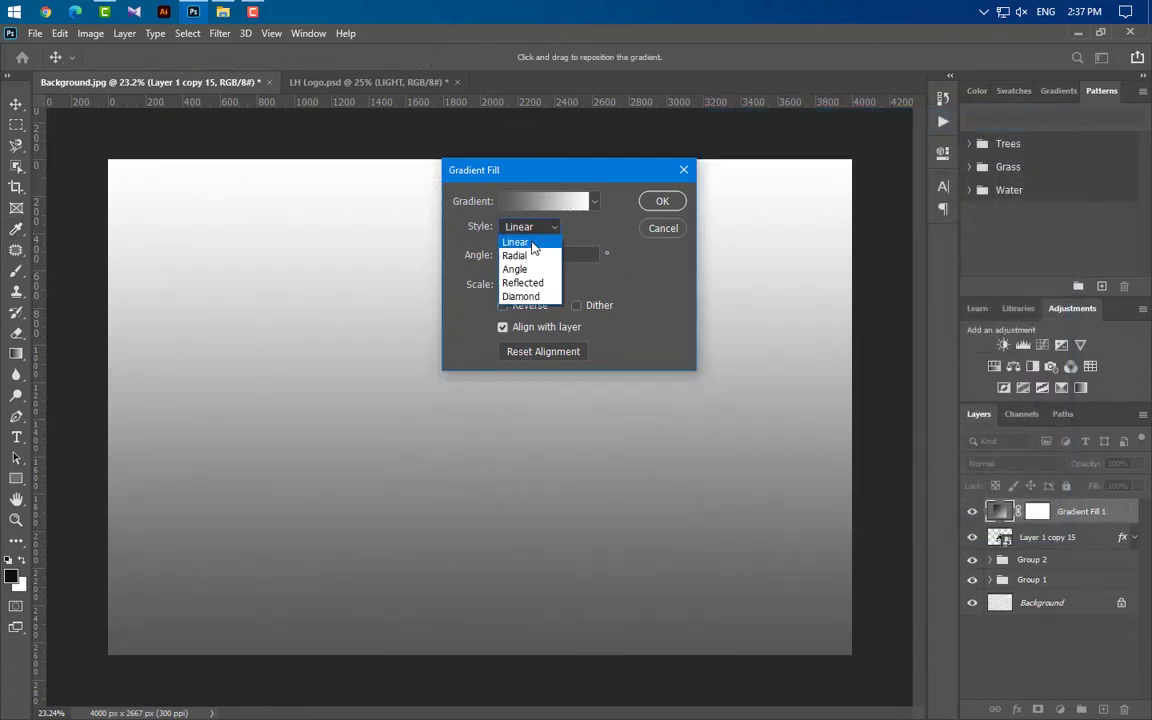
click(533, 243)
key(Tab)
text(1)
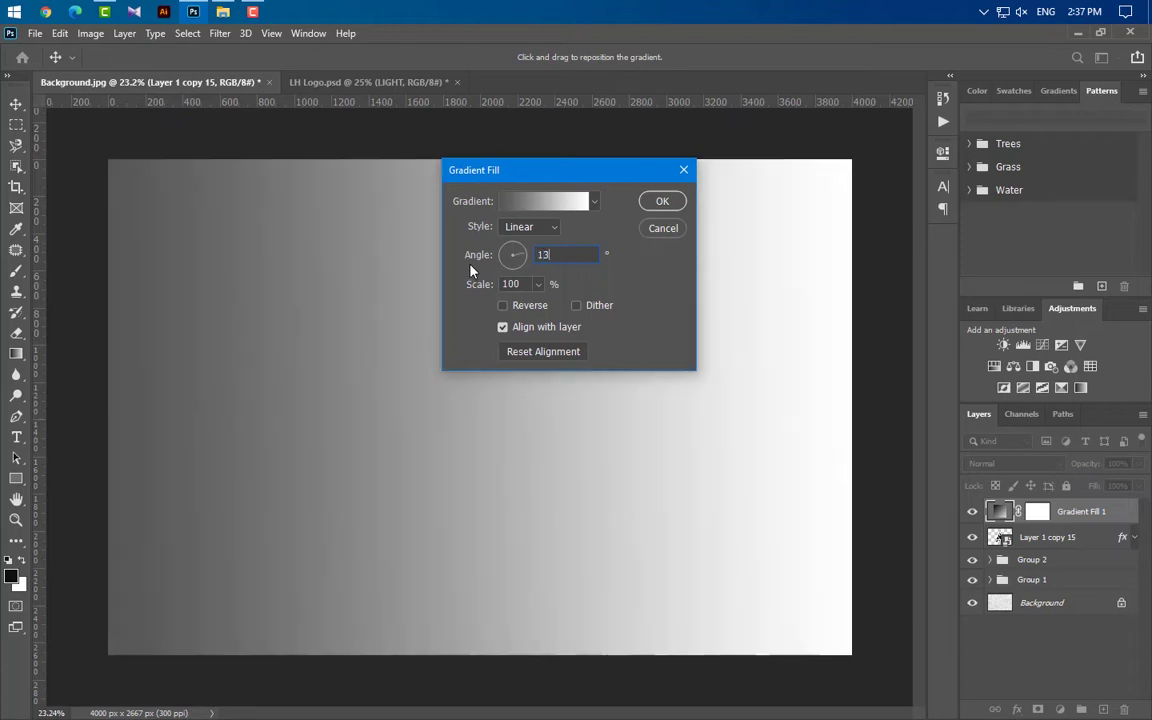
text(35)
click(540, 285)
click(541, 287)
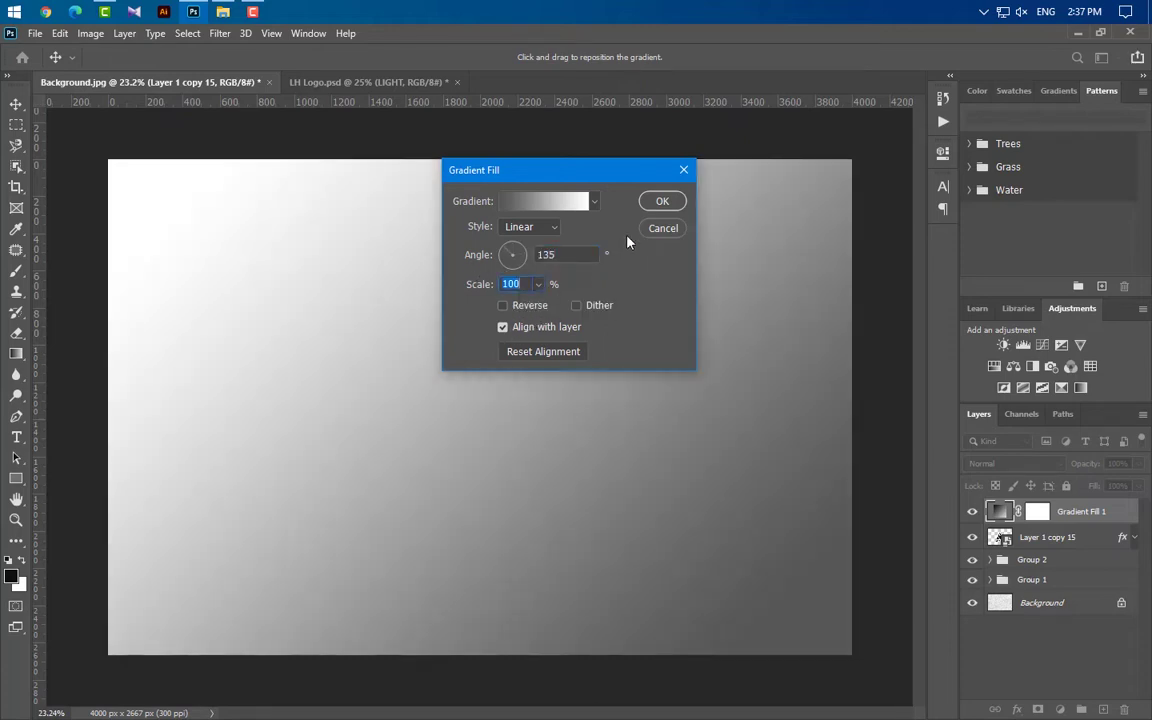
key(Return)
click(1036, 463)
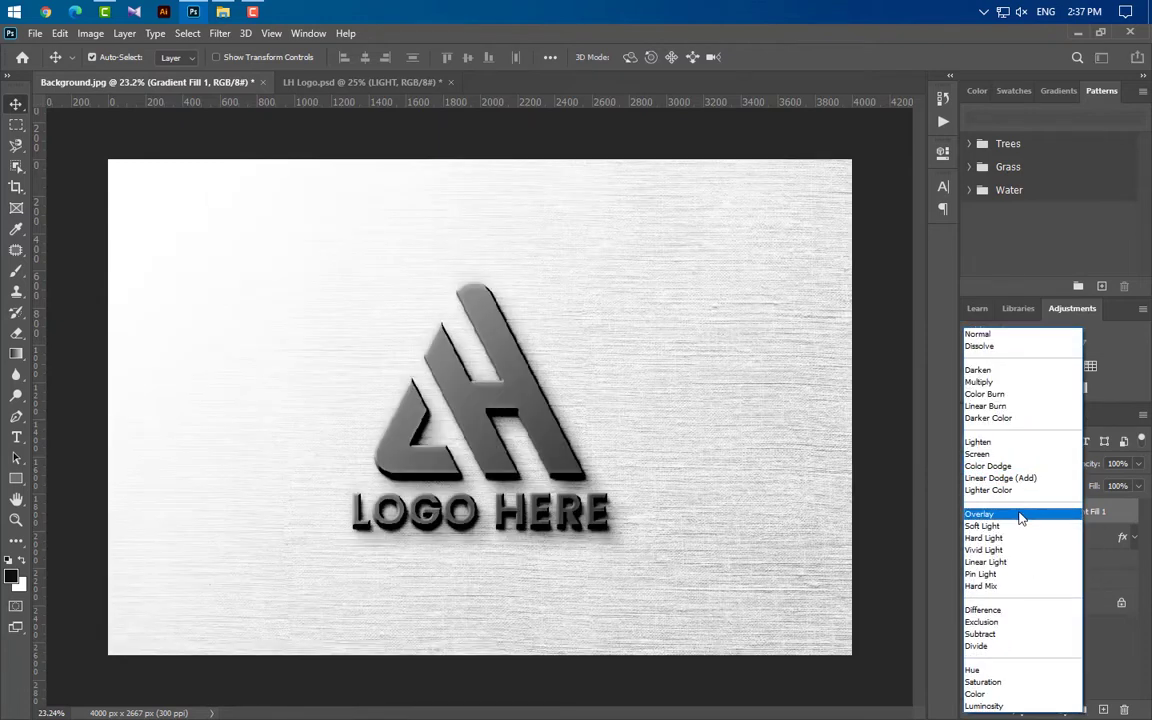
click(1021, 515)
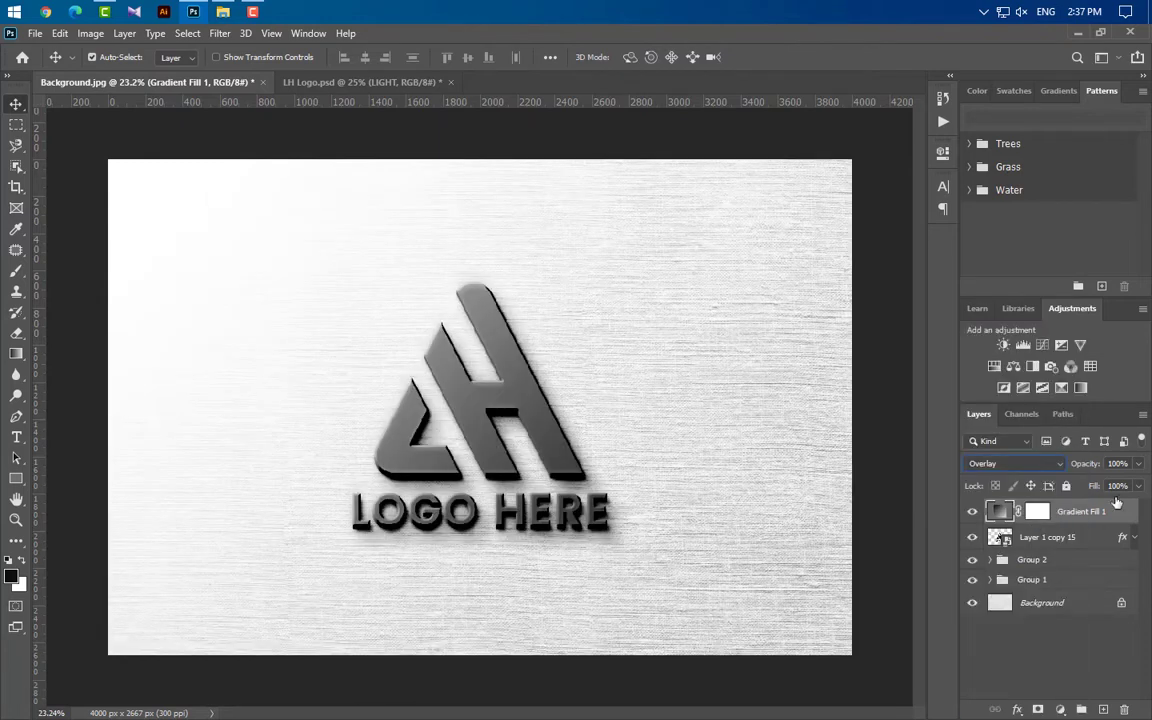
Set the Gradient Fill layer's fill to 50%
text(50)
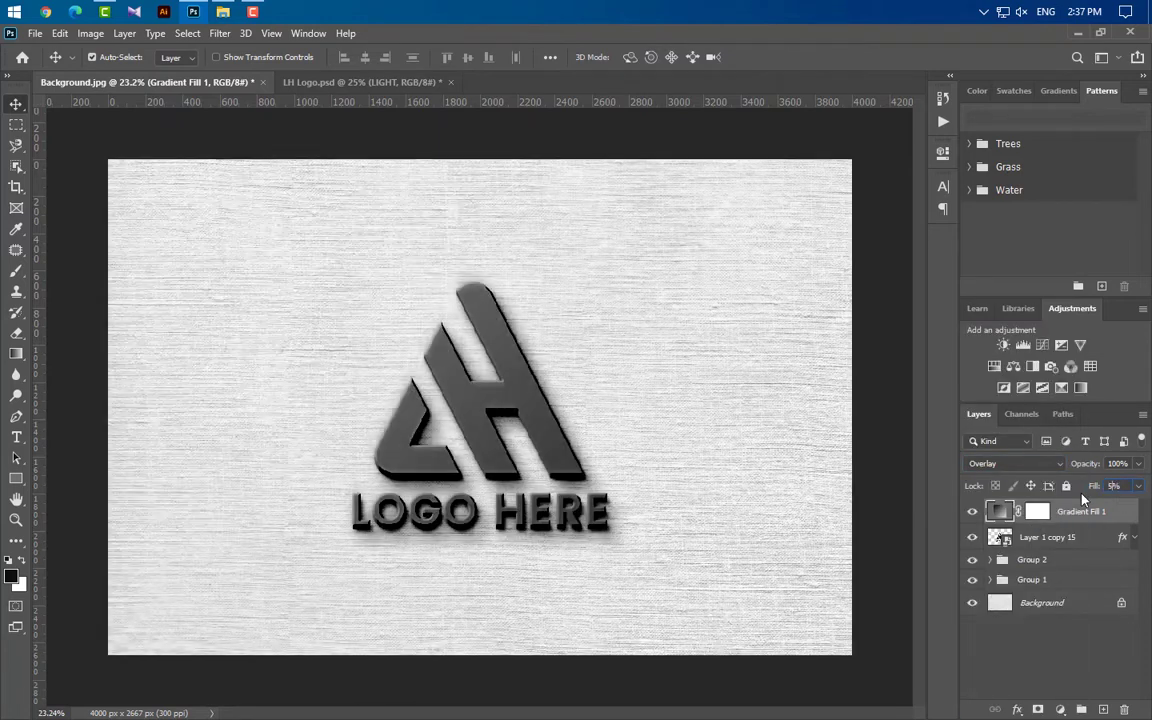
Draw a black tapered stripe about 4069 × 2534 px with the Pen tool, running from the canvas's upper-left corner to its lower right edge
click(15, 418)
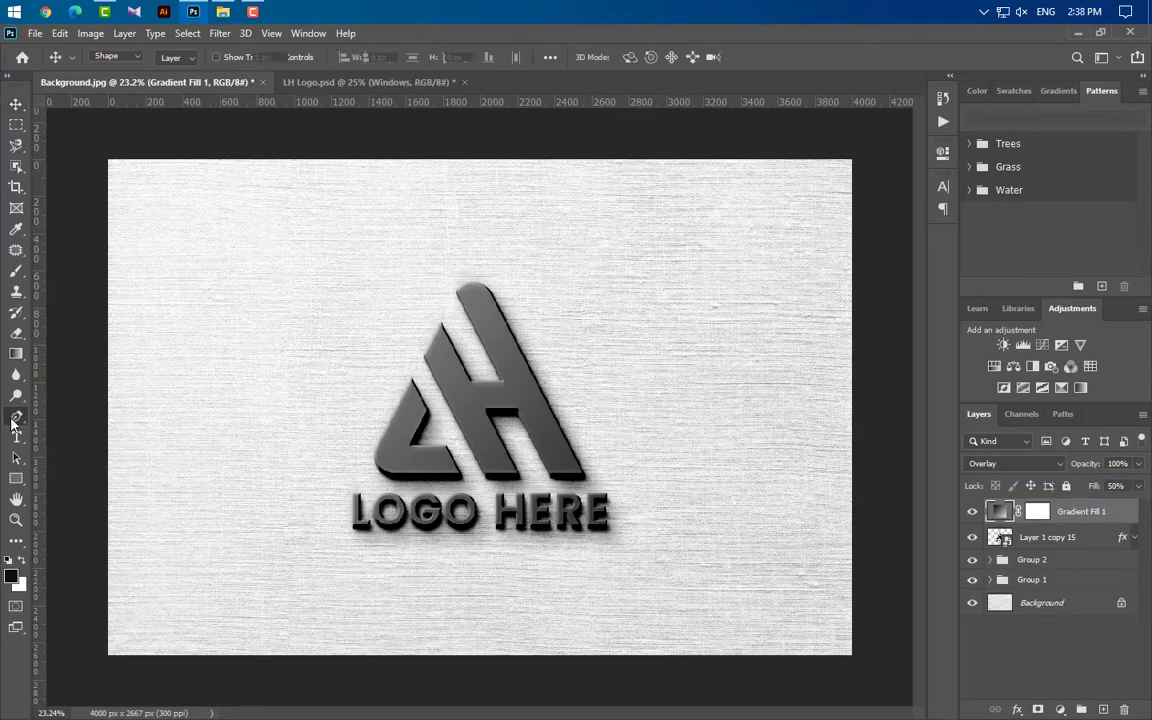
click(856, 557)
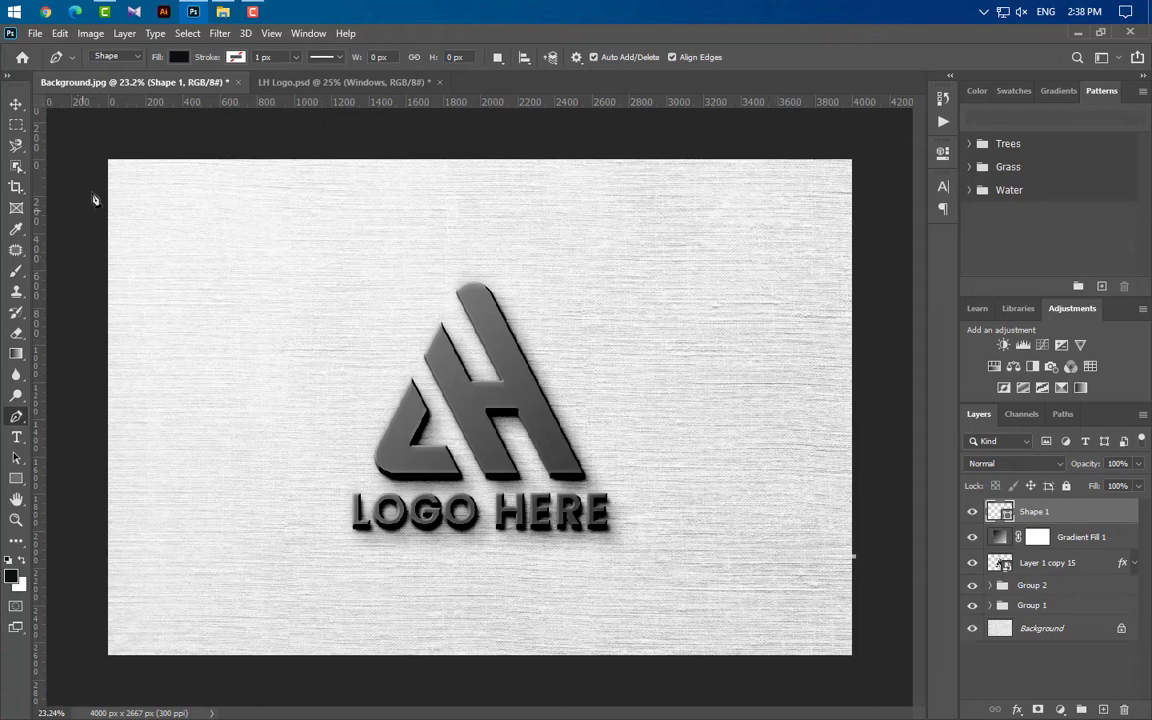
click(103, 155)
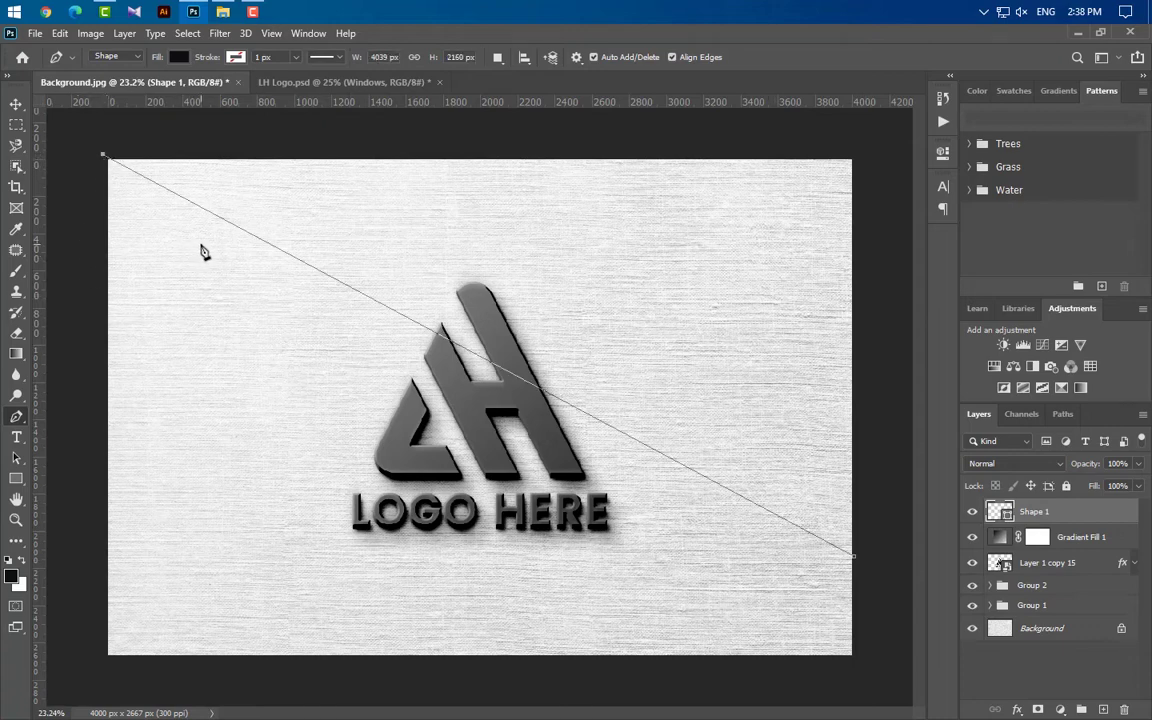
click(101, 170)
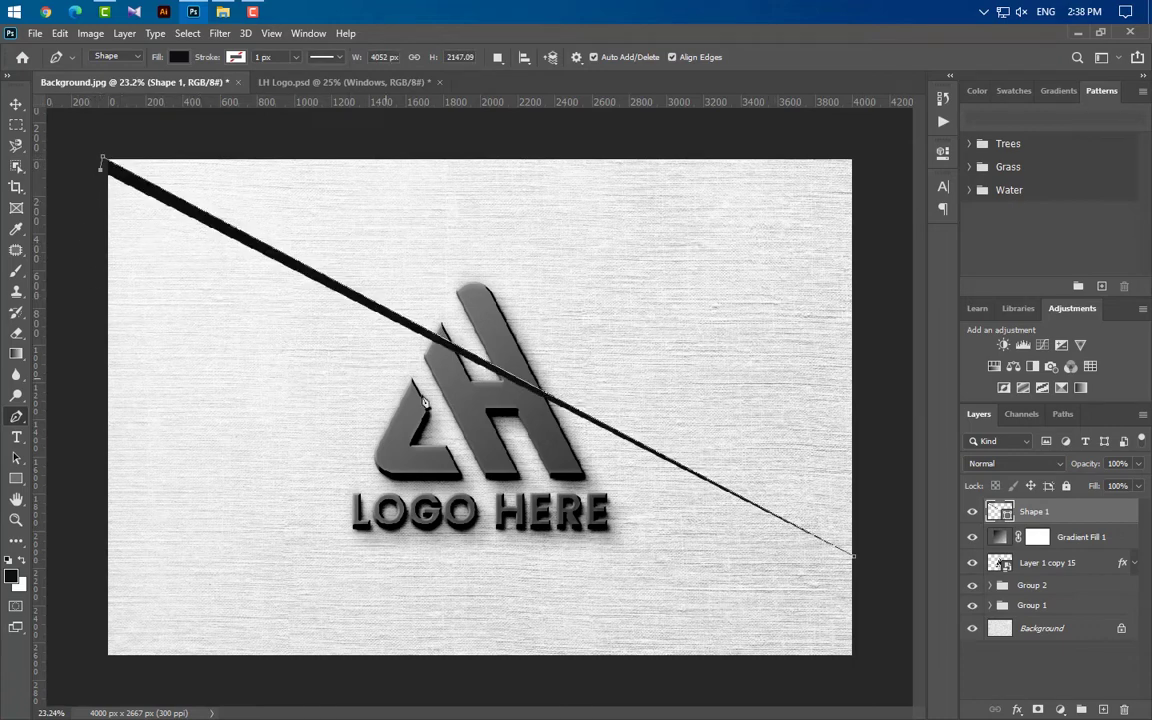
click(856, 628)
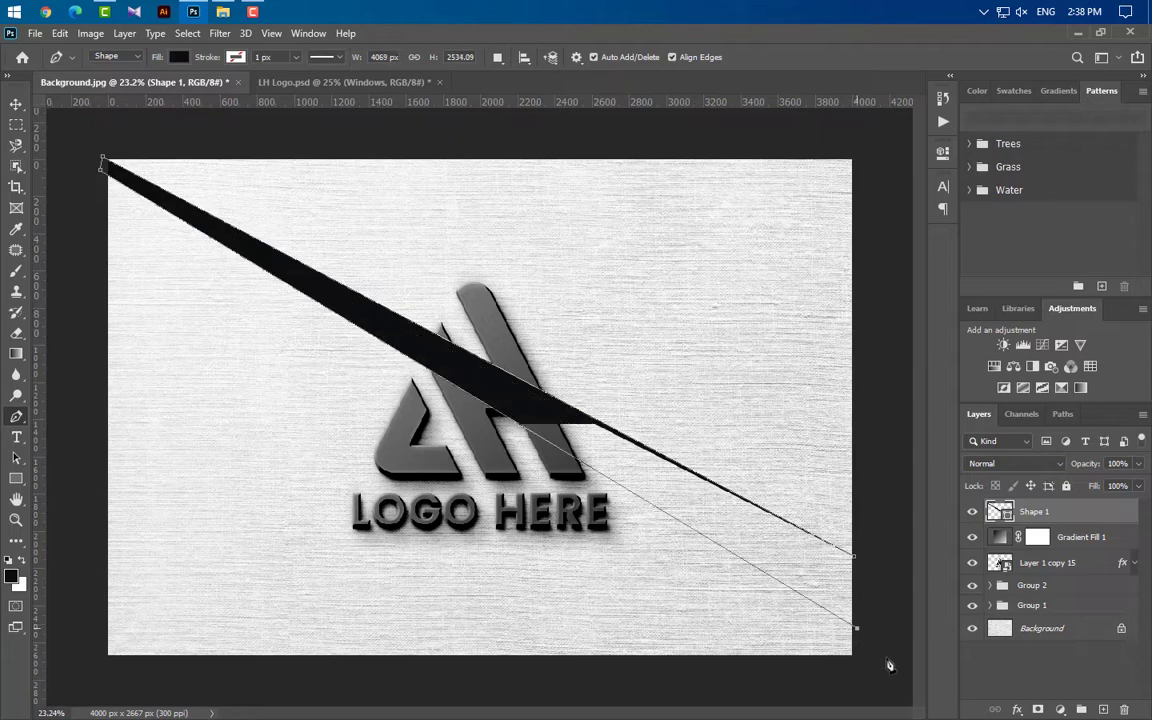
click(854, 558)
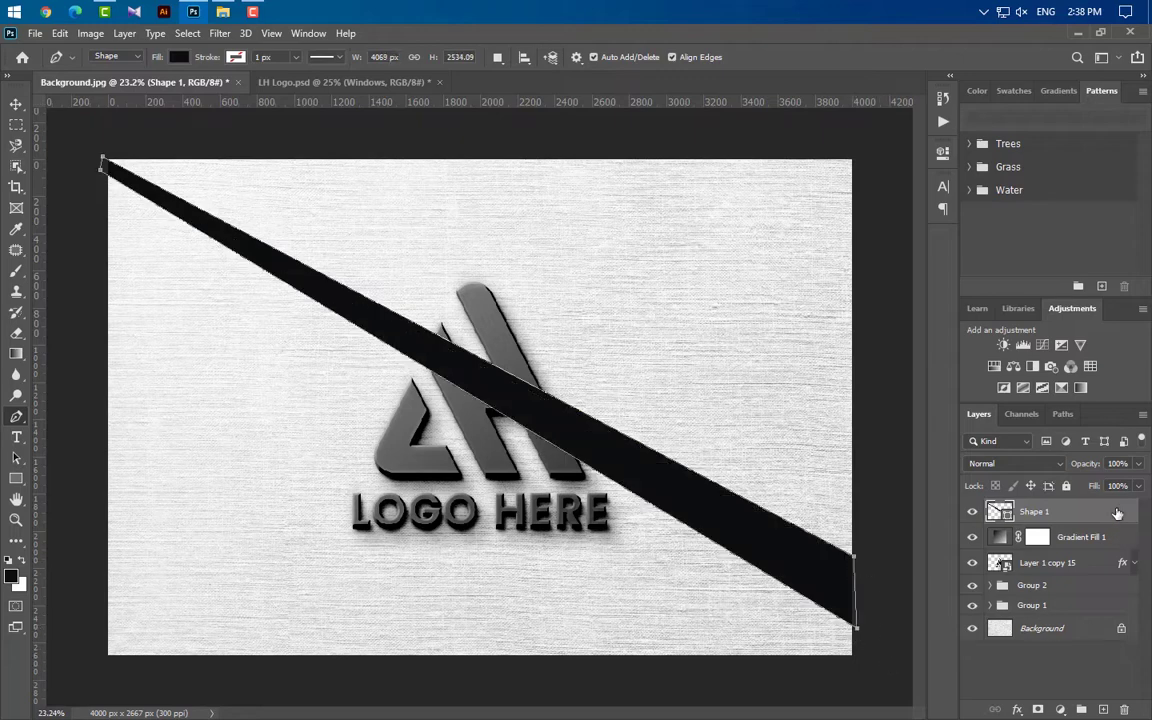
Duplicate the stripe, enlarge the copy to about 104.6%, rotate it about 3.7°, and place it below the first stripe
key(ctrl+j)
key(ctrl+t)
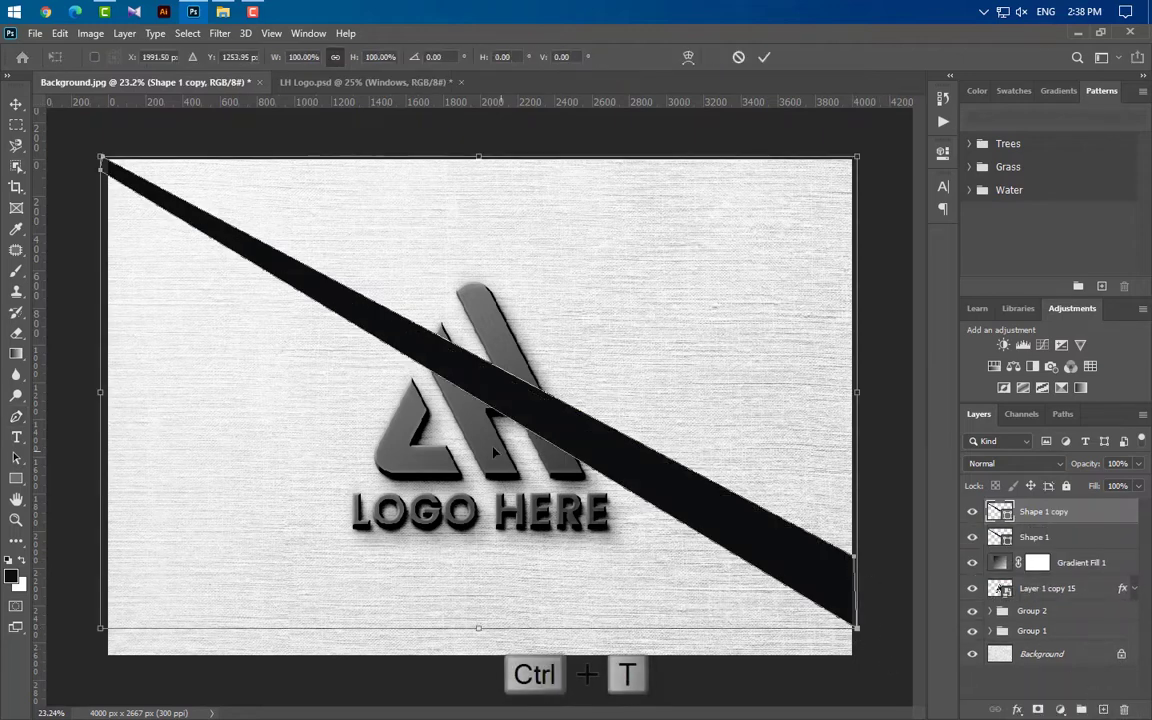
drag(640, 467, 642, 552)
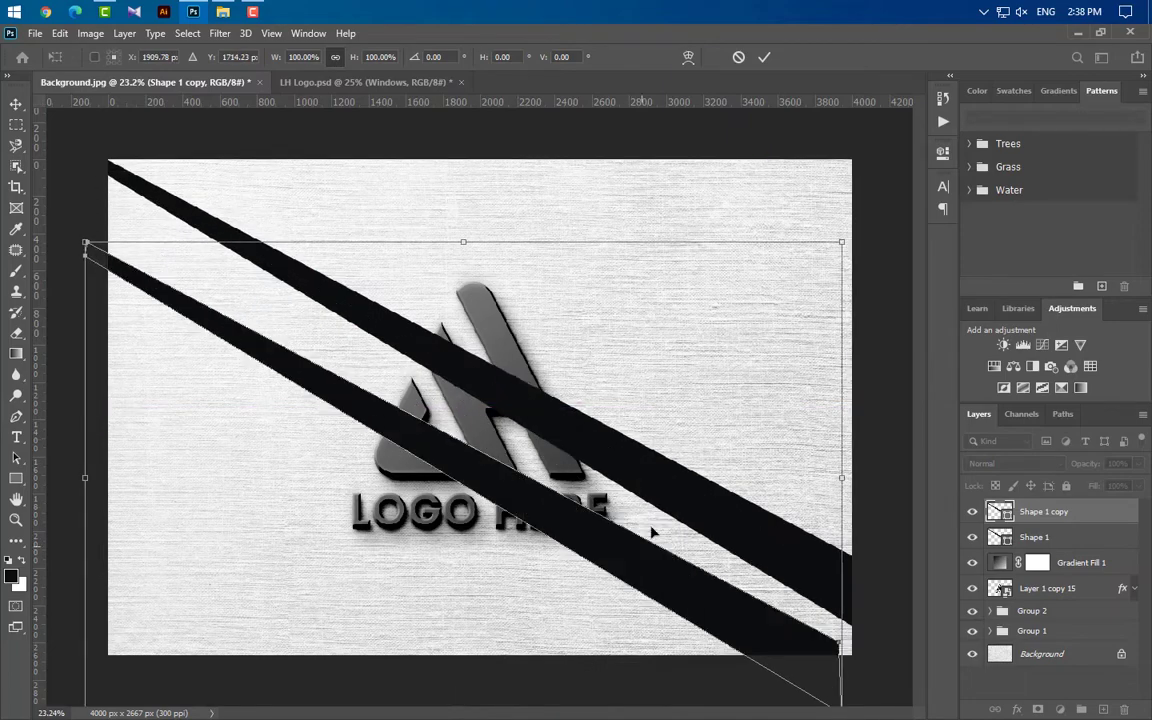
drag(841, 242, 876, 220)
drag(880, 440, 899, 492)
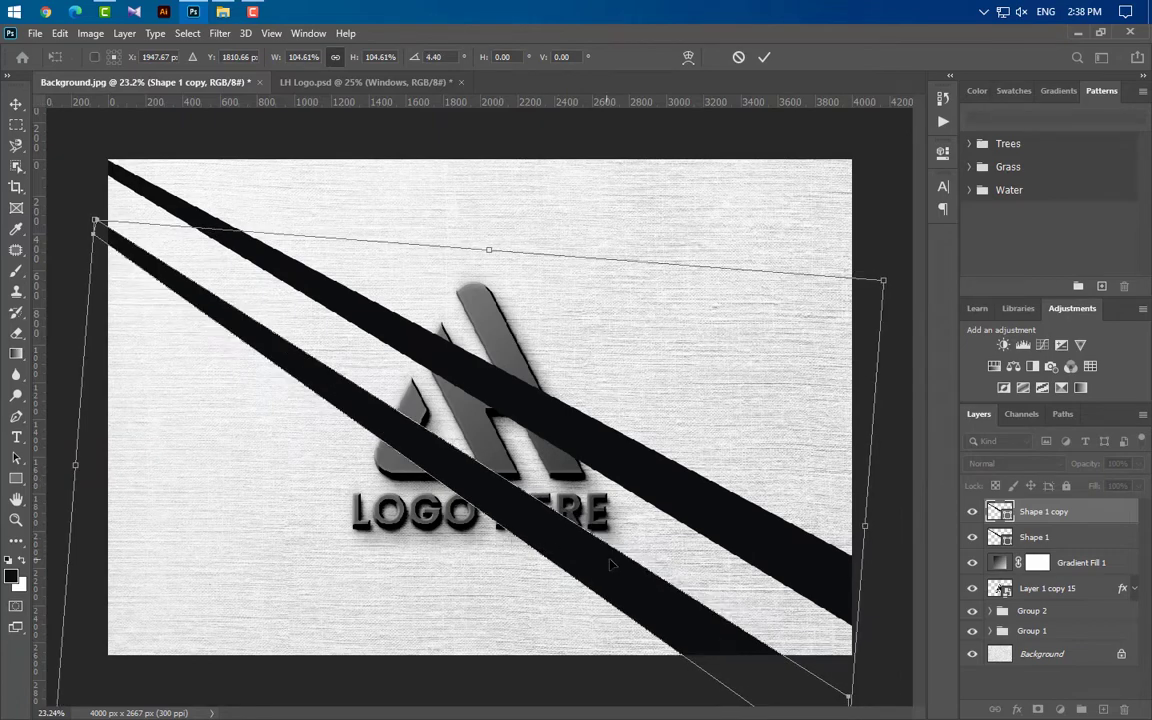
drag(625, 562, 605, 544)
drag(882, 622, 882, 614)
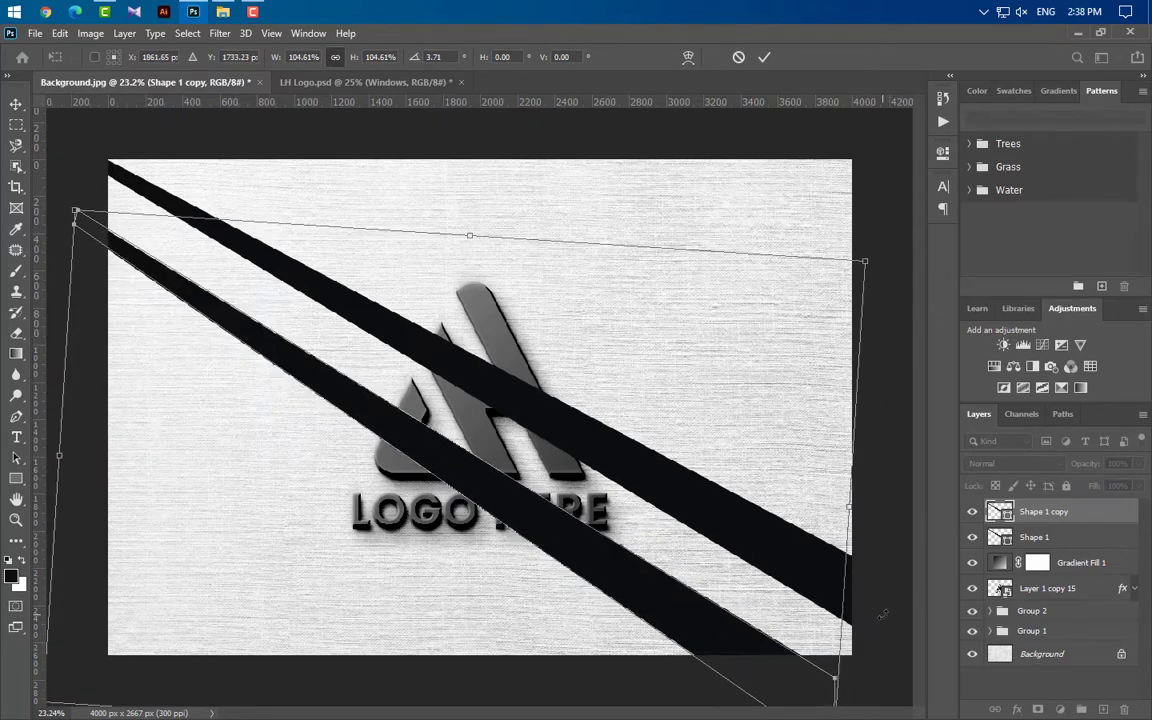
click(764, 57)
Duplicate the second stripe, scale the copy to about 90%, rotate it about 4°, and place it toward the canvas's lower left
key(ctrl+j)
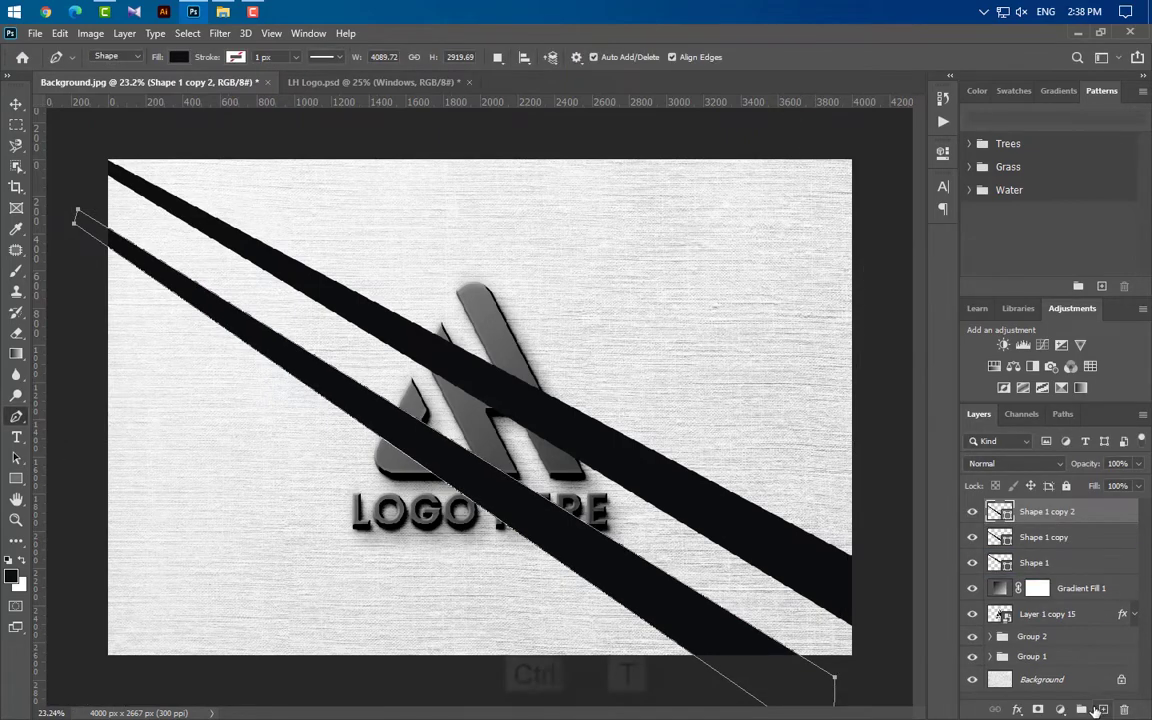
key(ctrl+t)
drag(834, 210, 782, 295)
drag(676, 465, 634, 495)
mouse_move(828, 617)
mouse_down()
mouse_move(824, 642)
mouse_move(821, 626)
mouse_up()
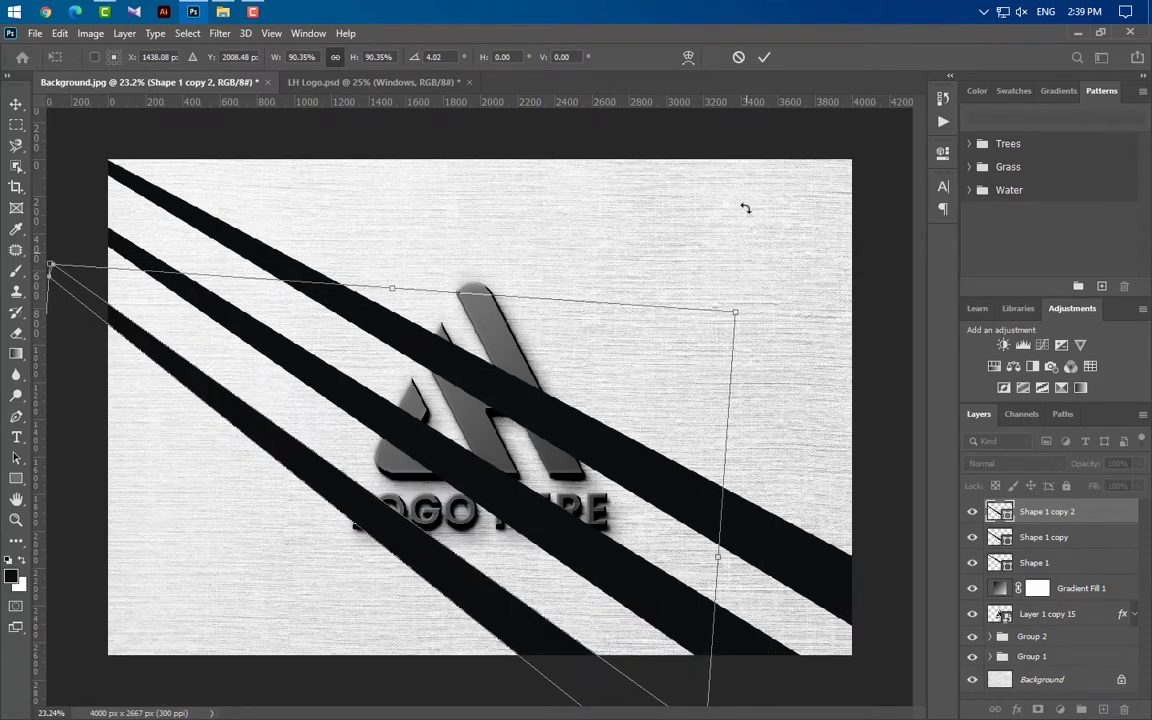
click(764, 57)
Adjust the stripe spacing with the Move tool, shifting the uppermost stripe slightly upward
key(p)
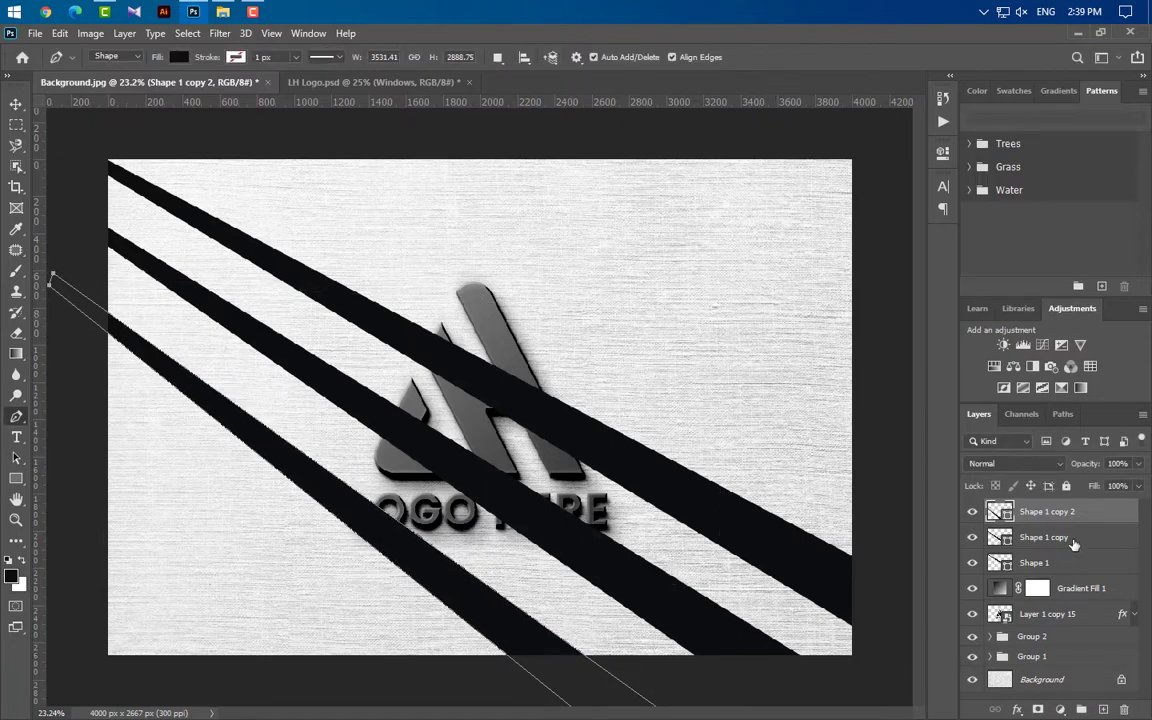
click(1072, 541)
key(v)
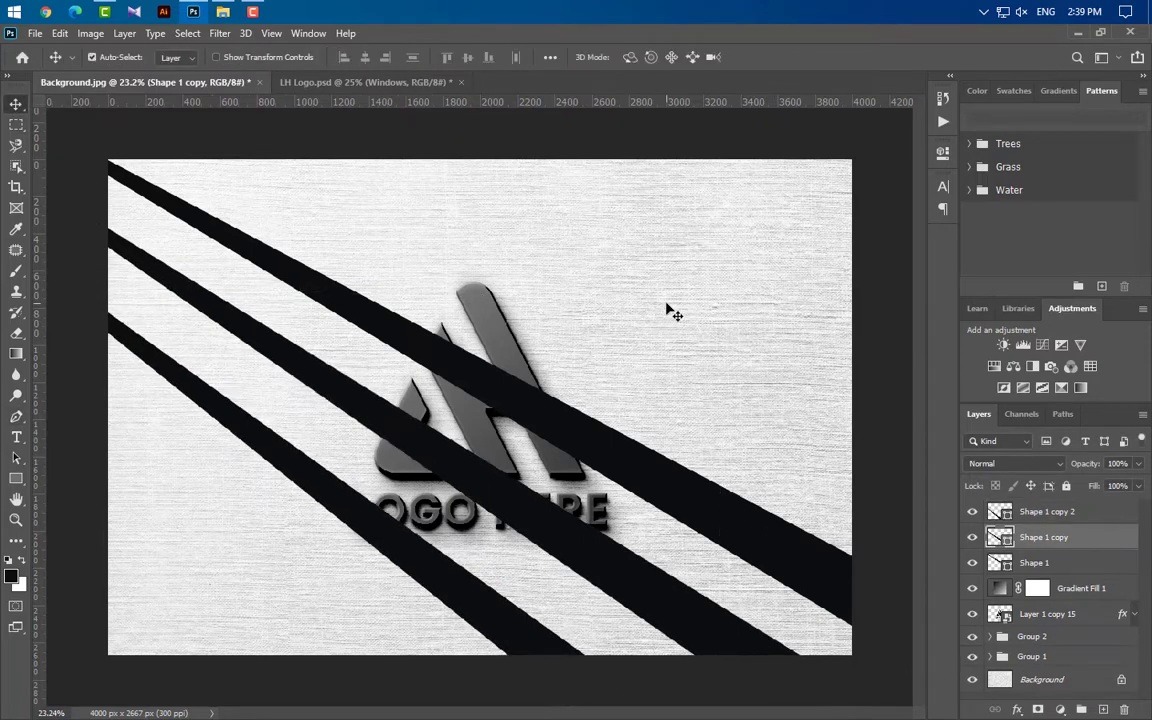
drag(428, 604, 500, 615)
drag(613, 468, 600, 456)
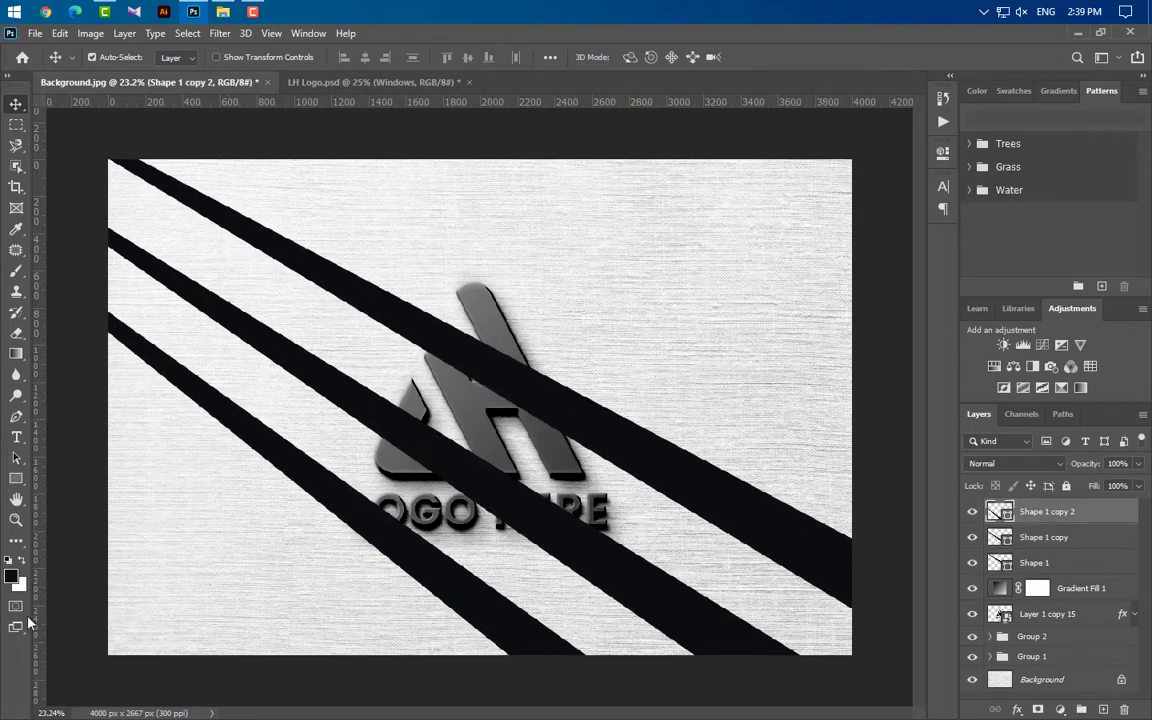
Draw a black triangle about 1669 × 1278 px with the Pen tool, filling the canvas's lower-left corner
click(16, 416)
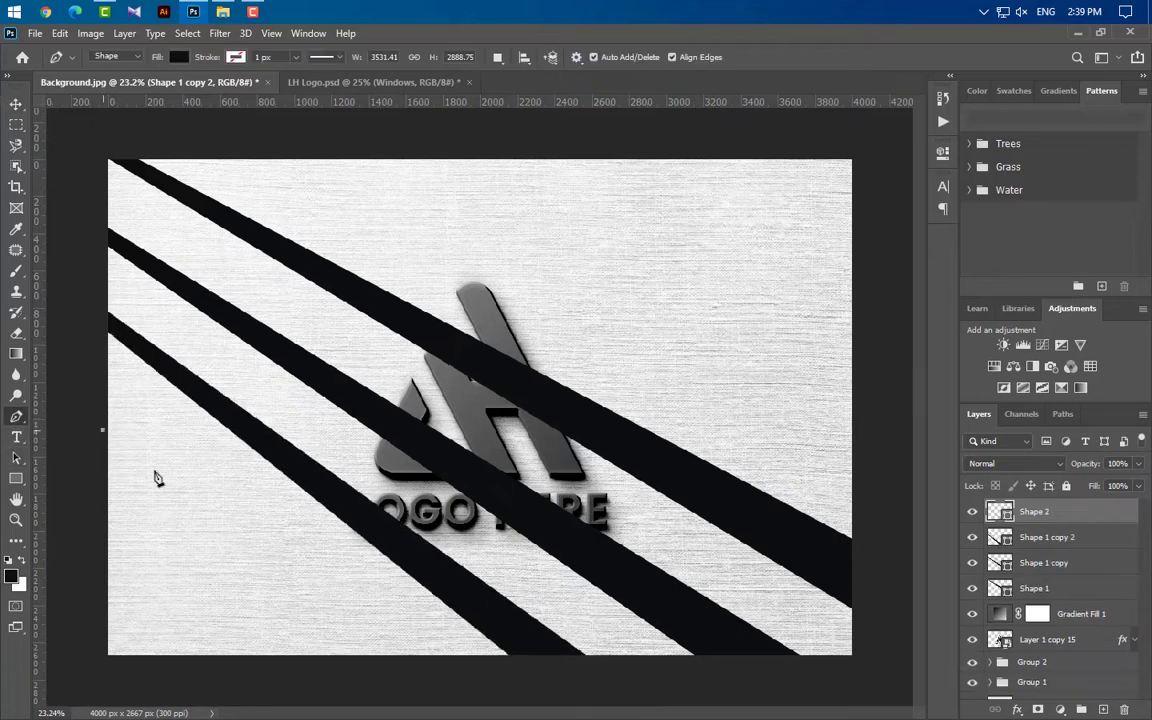
click(405, 662)
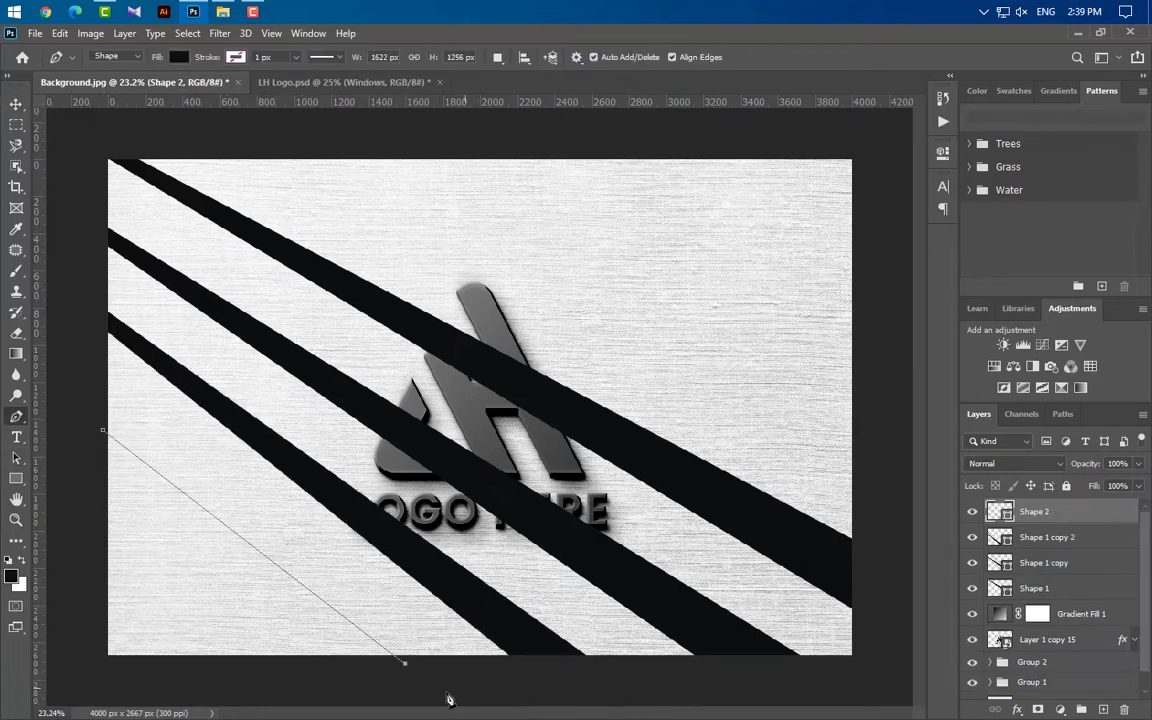
click(94, 667)
click(102, 430)
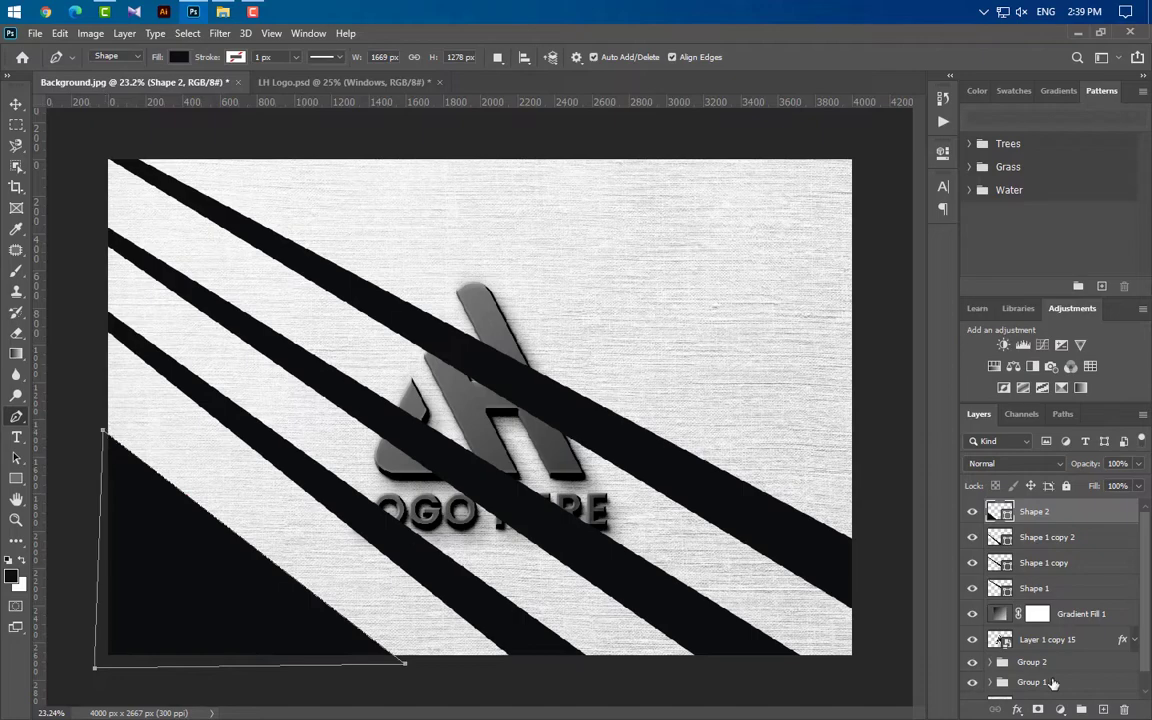
Select the triangle and the three stripe layers and convert them into one smart object
ctrl+click(1081, 540)
ctrl+click(1080, 563)
ctrl+click(1080, 588)
right_click(1096, 512)
click(1007, 266)
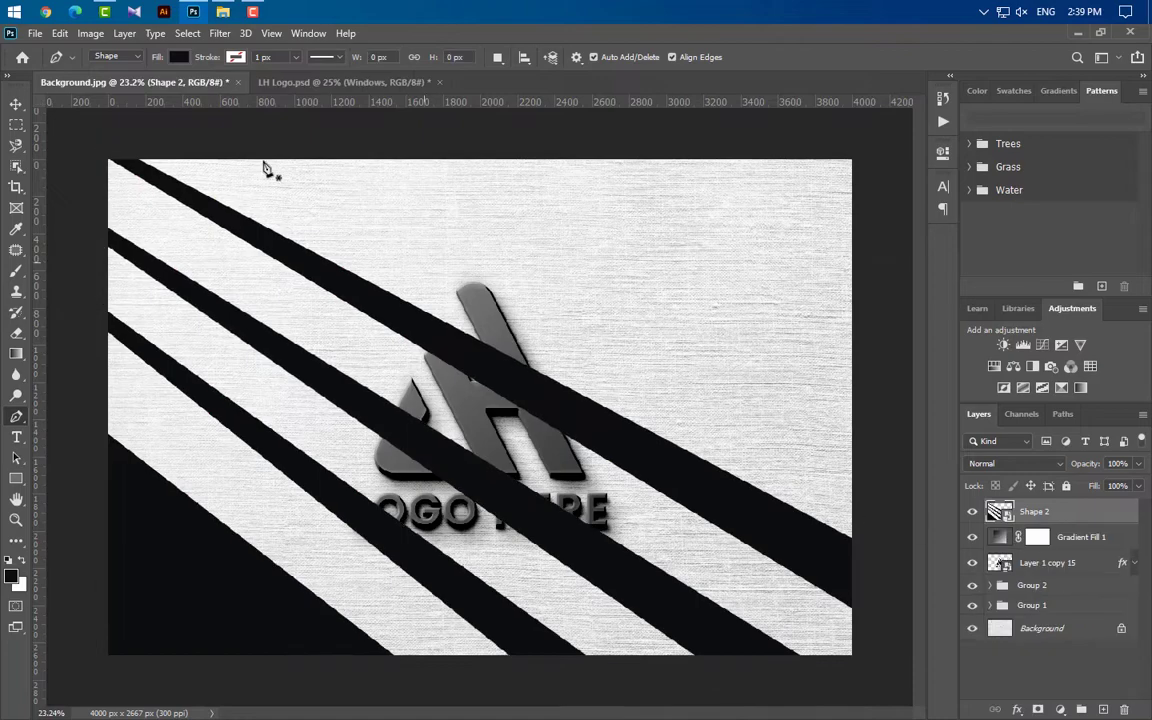
Apply a Gaussian Blur with a 50-pixel radius to the combined stripes smart object
click(212, 36)
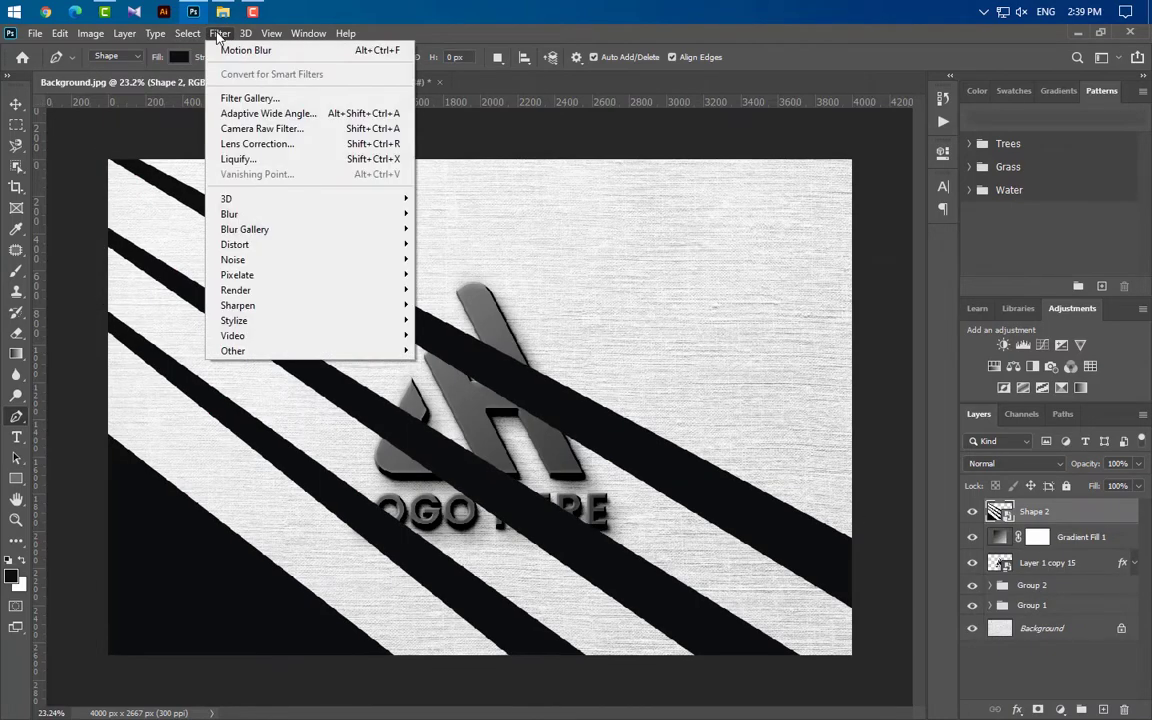
mouse_move(267, 214)
click(458, 274)
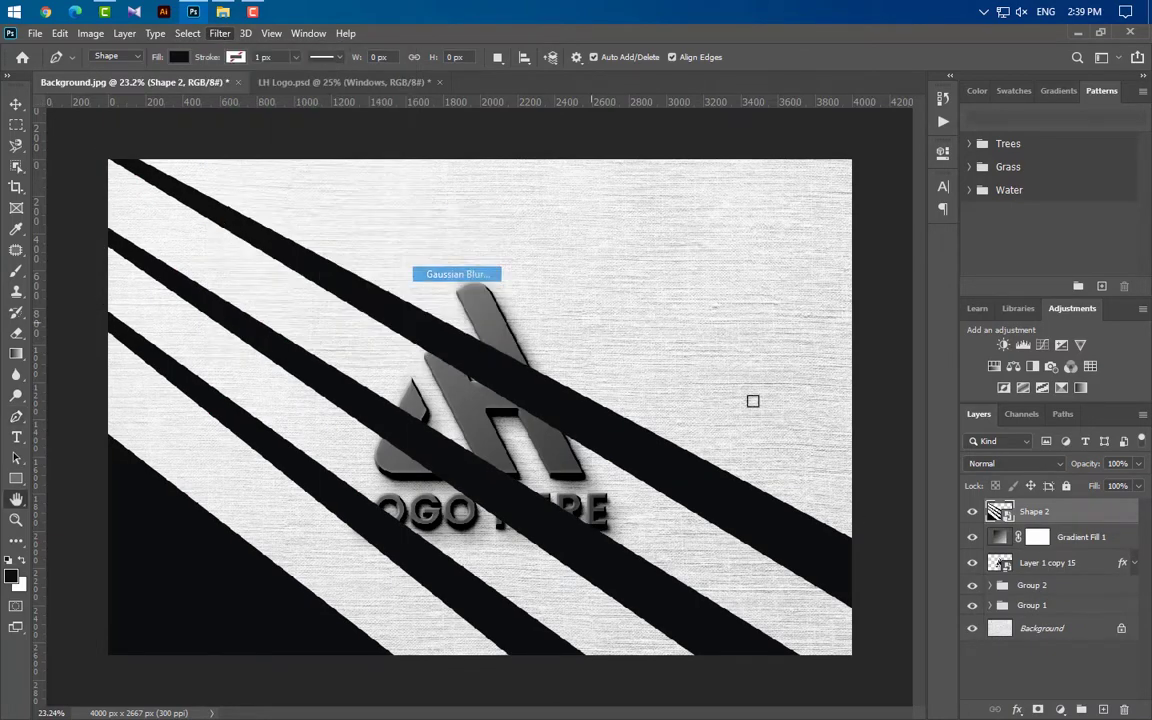
text(50)
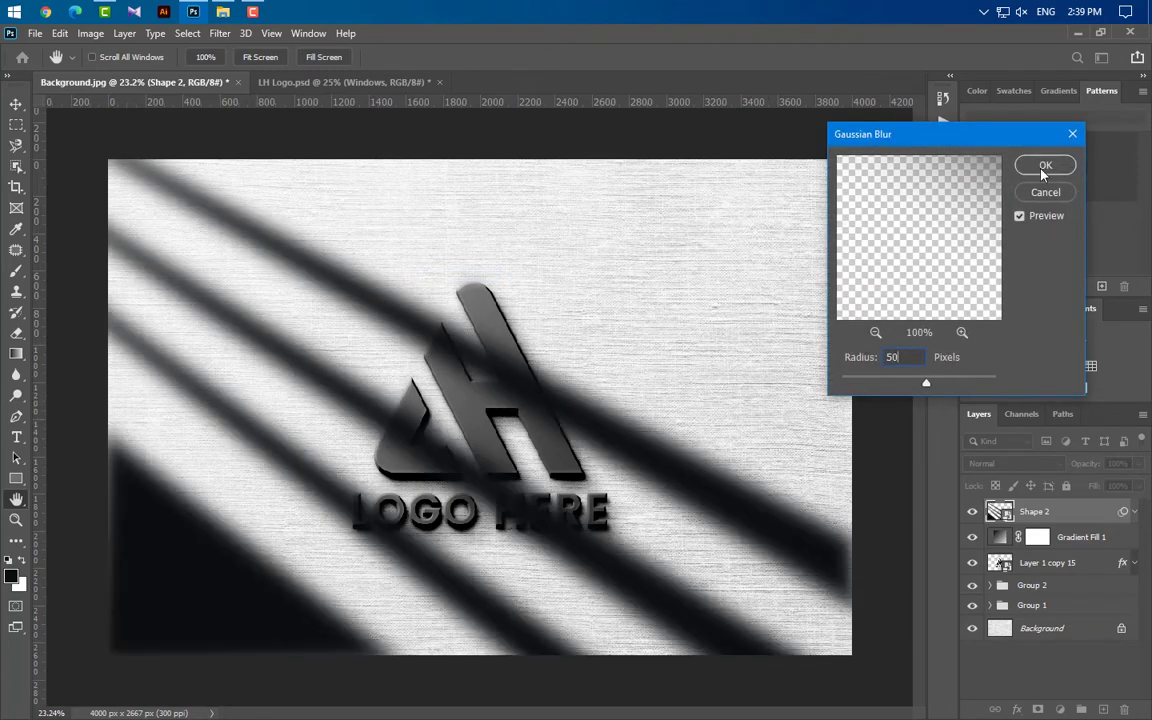
click(1045, 166)
Set the blurred stripes layer to Soft Light blending at 15% opacity
click(1043, 464)
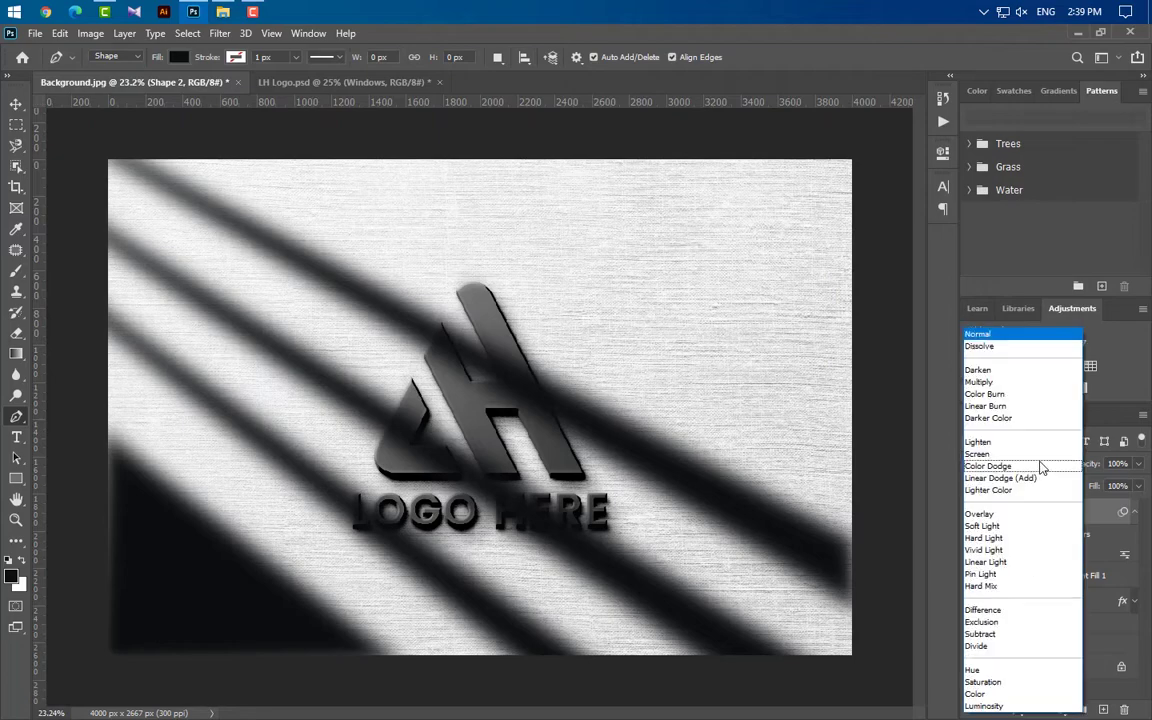
click(990, 526)
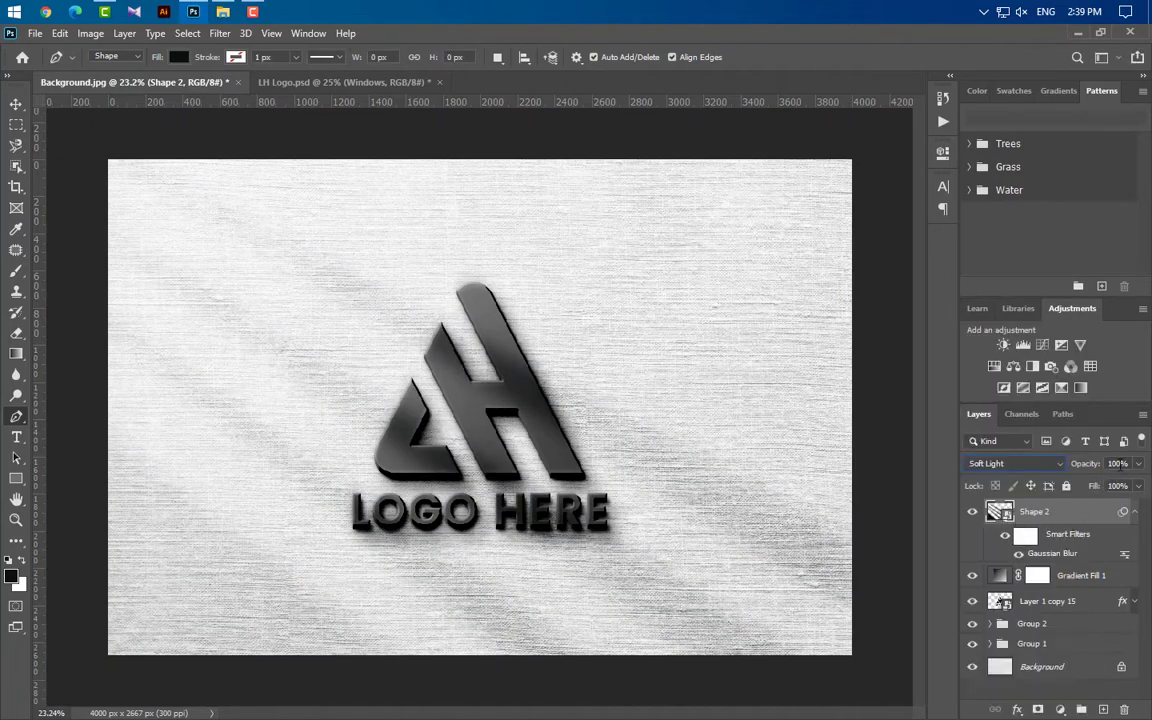
text(1)
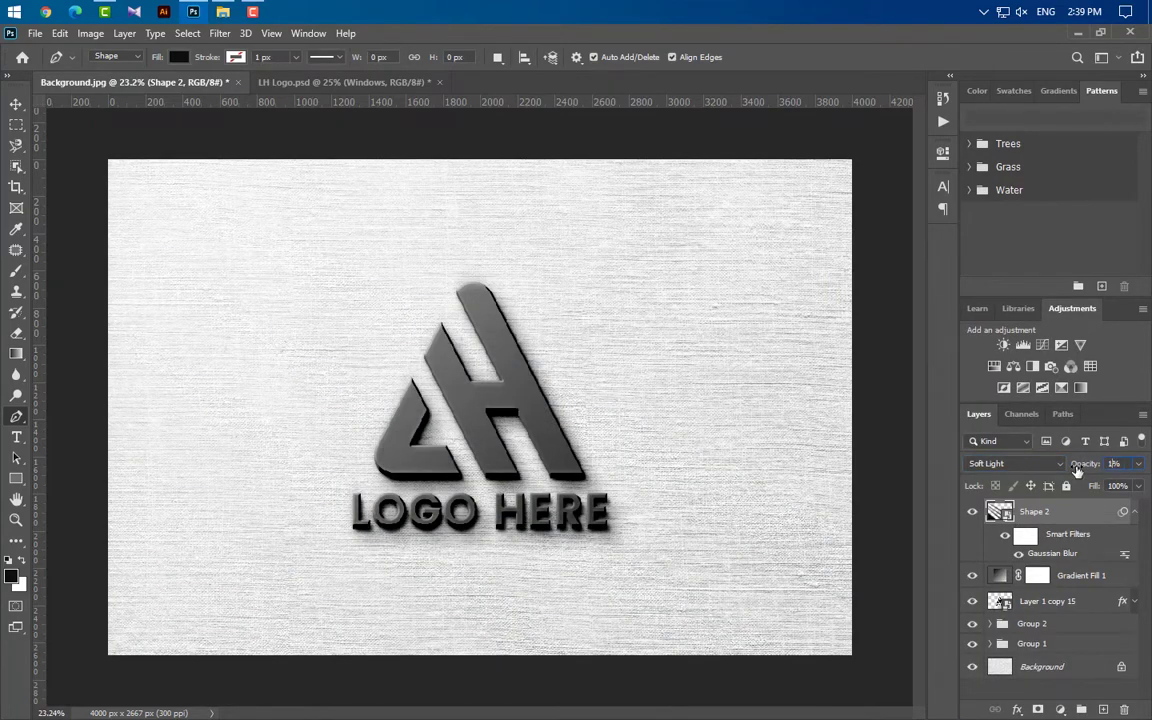
Duplicate the blurred stripes layer and set the copy to Multiply blending at 20% opacity
drag(1099, 515, 1102, 708)
scroll(1038, 466, up, 4)
click(1037, 466)
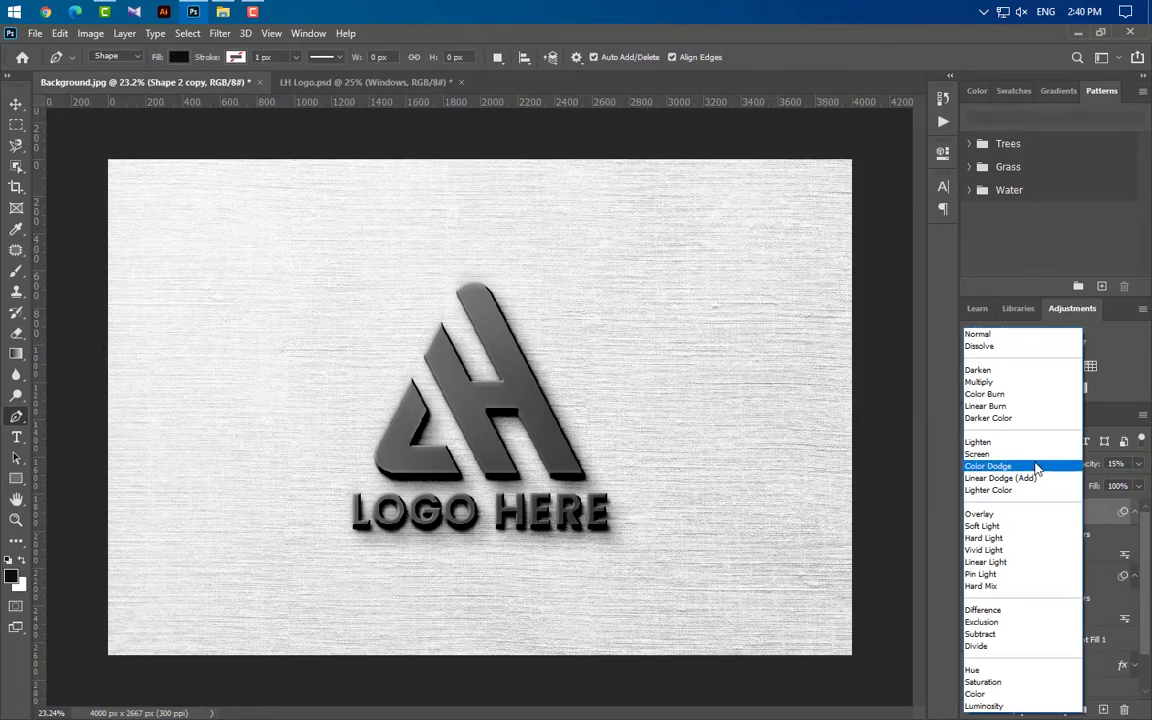
click(1016, 378)
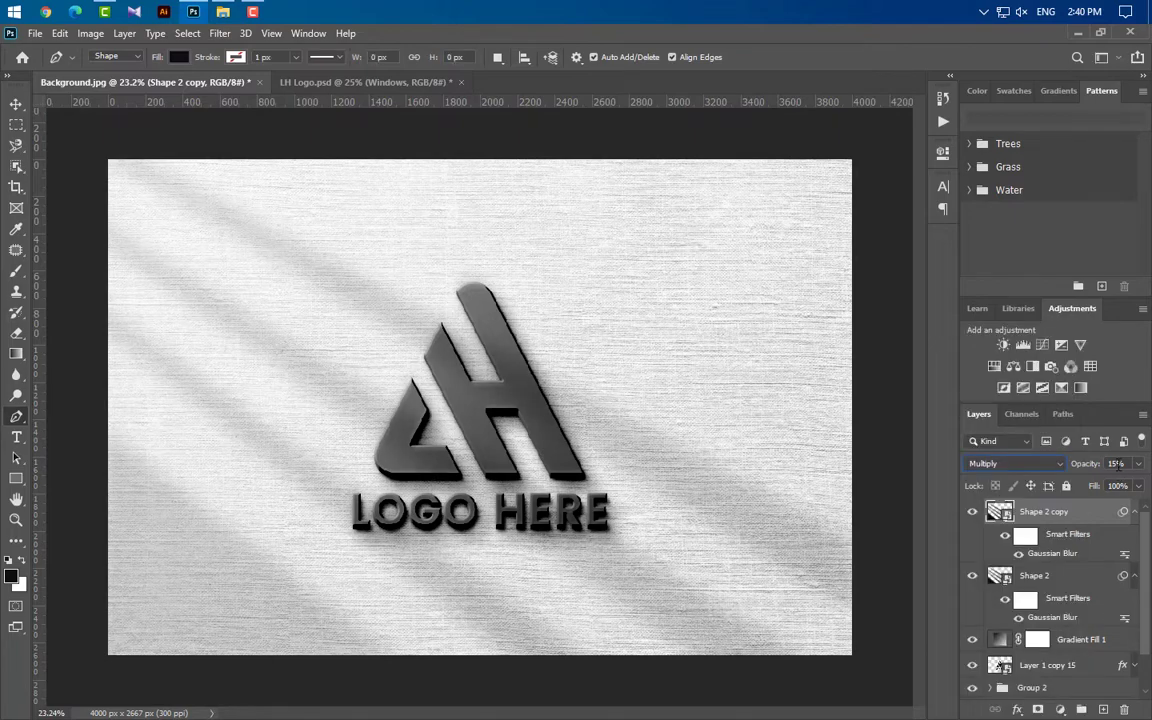
text(20)
key(Return)
Group the two blurred stripes layers and scale the group up to about 107%
shift+click(1082, 580)
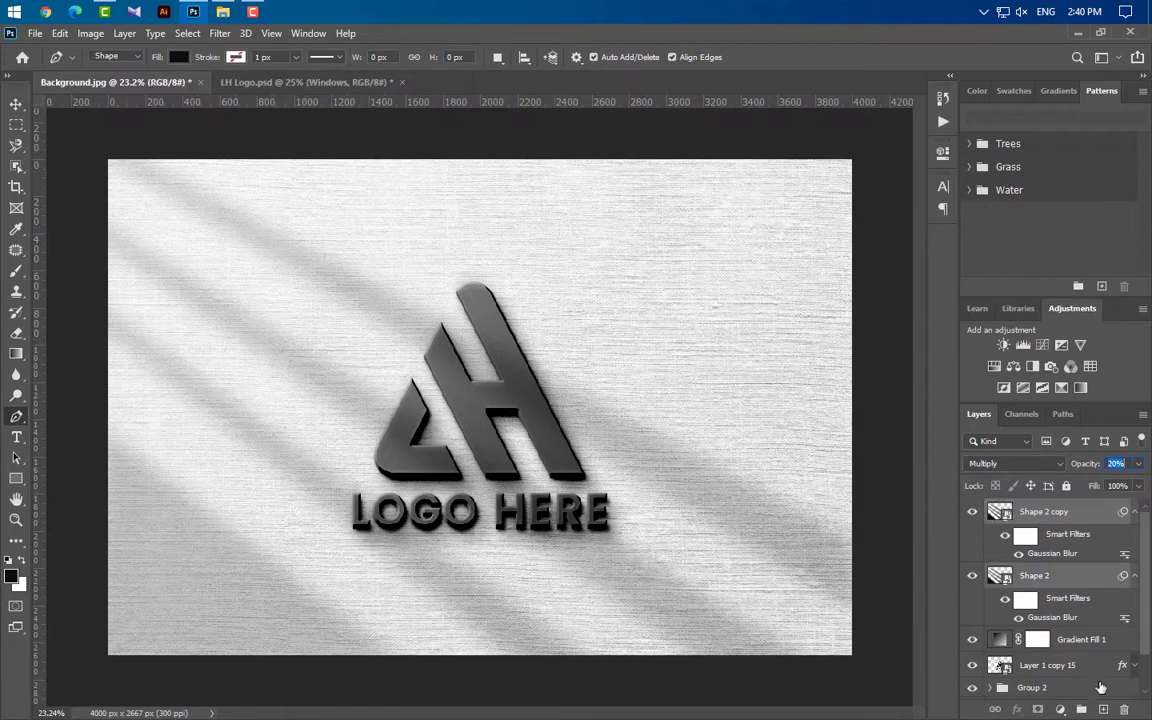
key(ctrl+g)
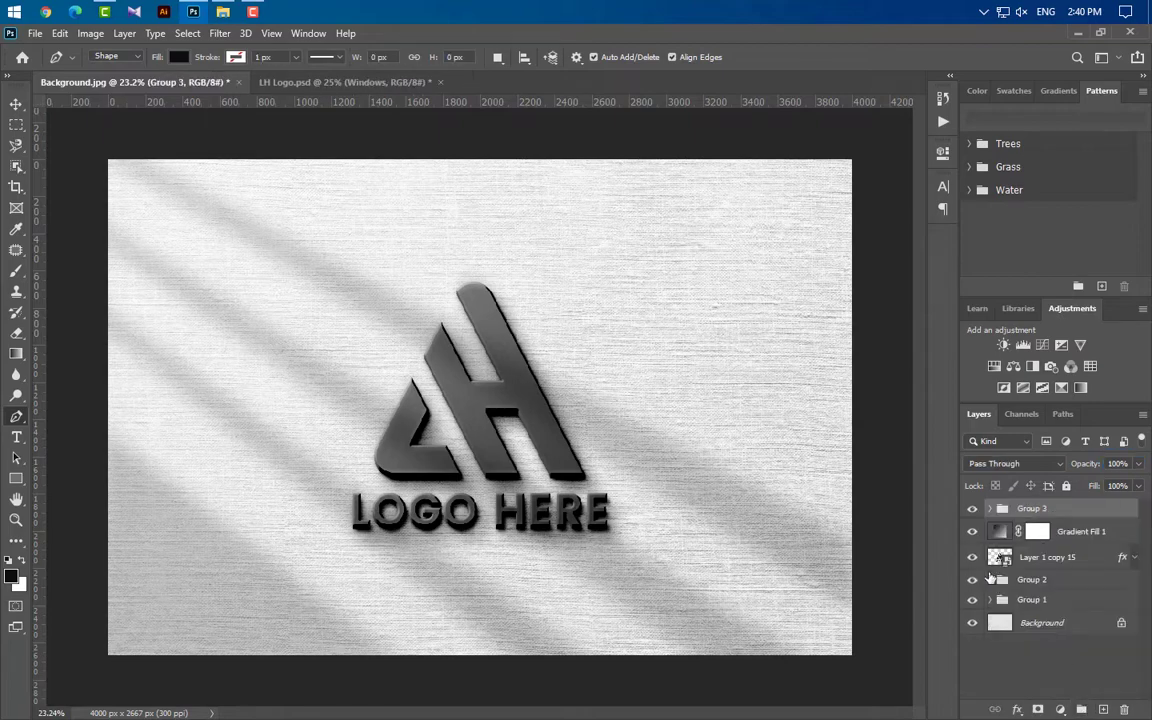
click(16, 103)
key(ctrl+t)
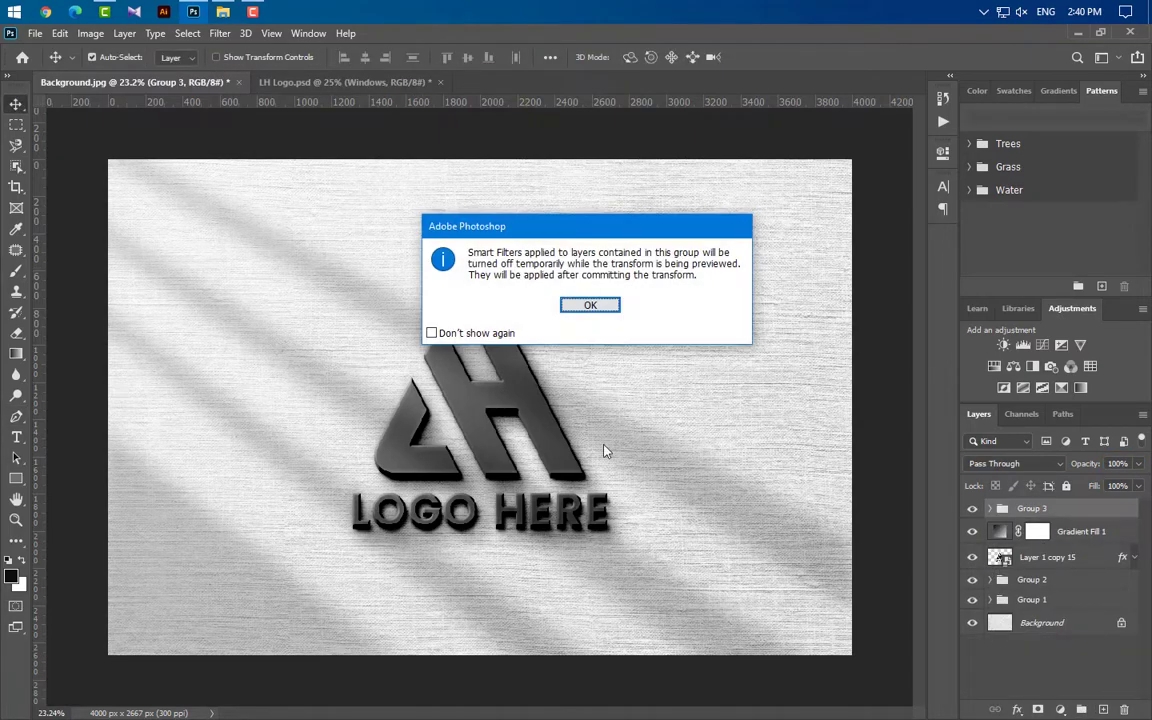
click(589, 303)
drag(739, 222, 782, 187)
click(792, 57)
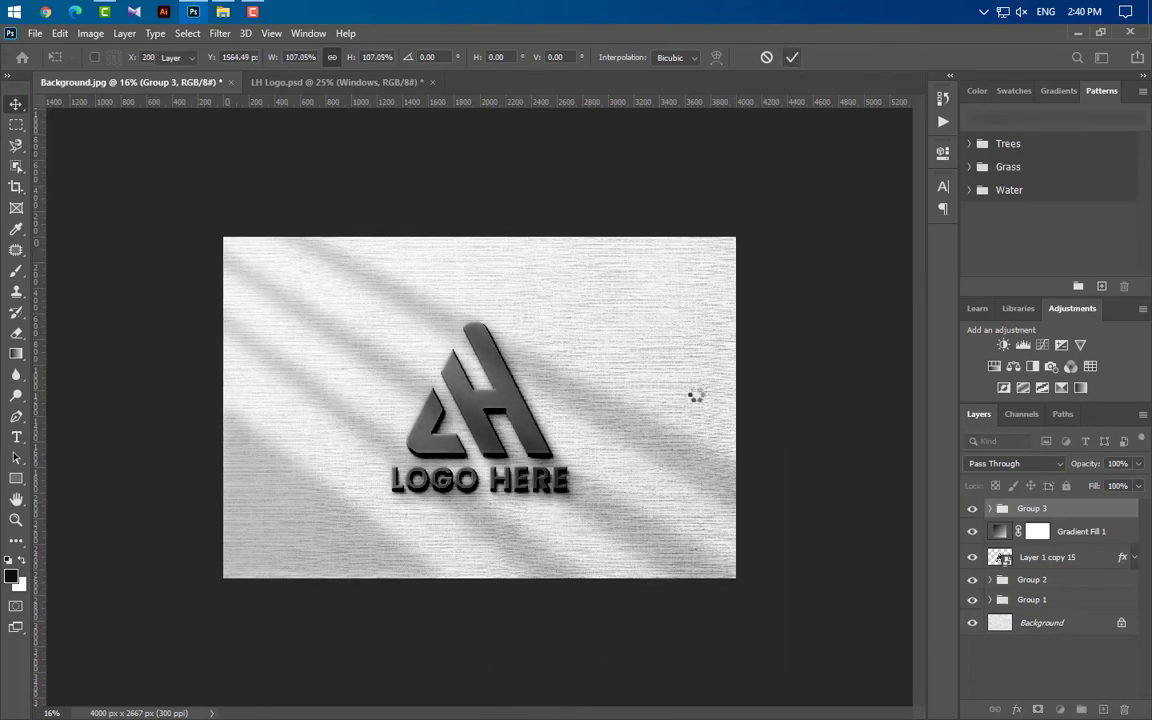
key(ctrl+plus)
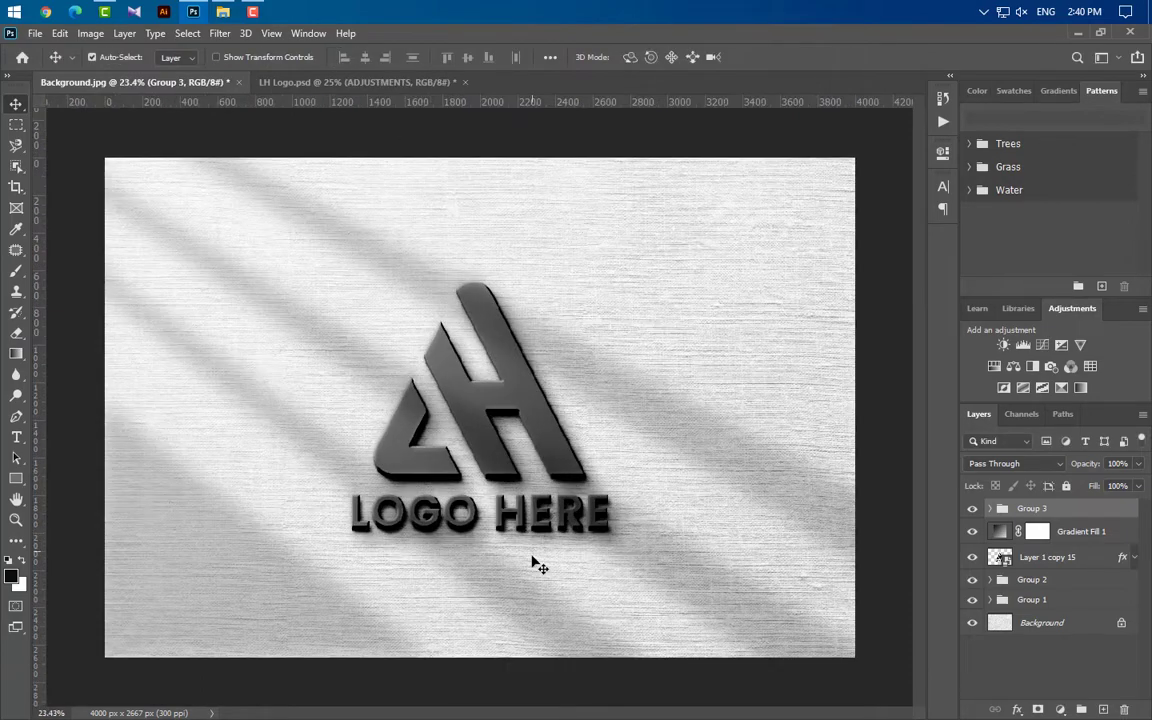
Duplicate the styled logo layer, move the copy above Group 3, and expand its effects list
drag(1075, 562, 1105, 712)
drag(1088, 555, 1079, 503)
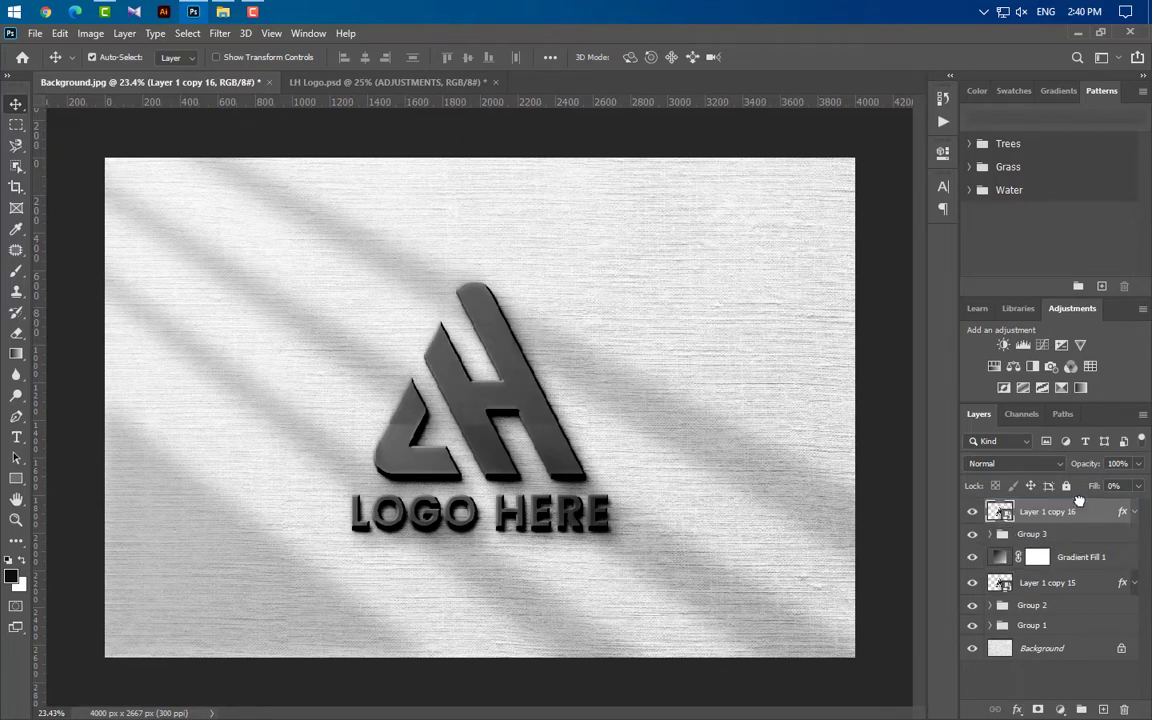
click(1136, 512)
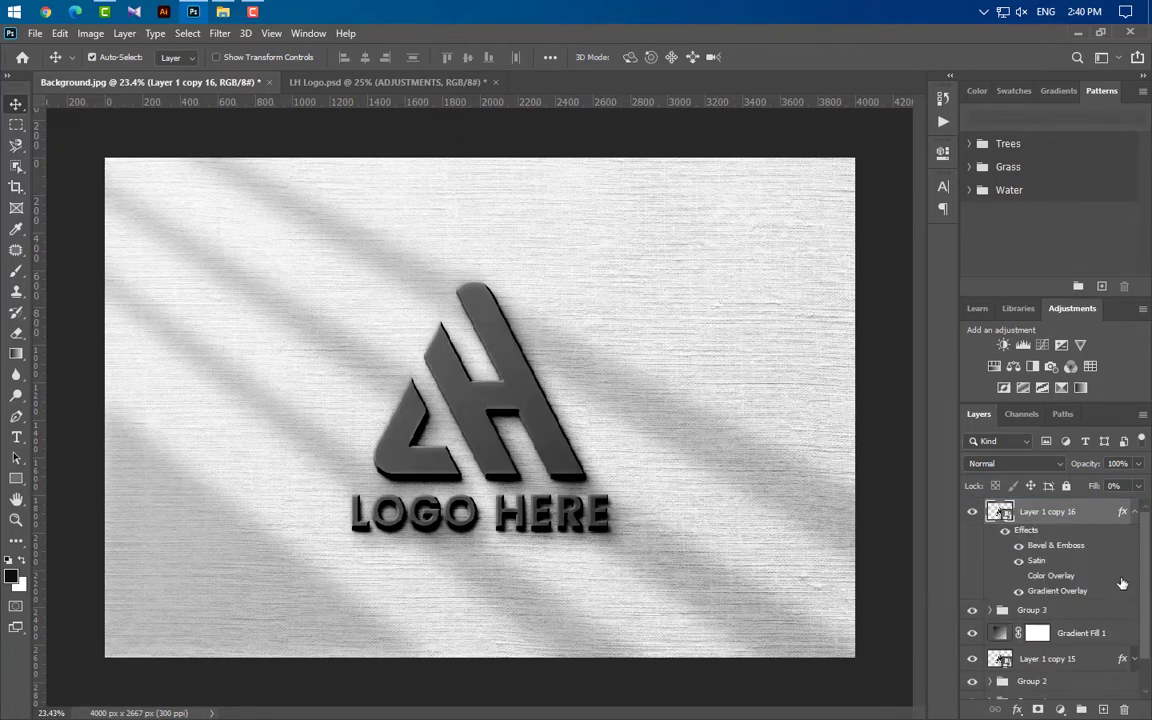
Set the top logo copy's opacity to 0% and remove all of its layer effects
drag(1139, 464, 1124, 709)
drag(1051, 576, 1124, 709)
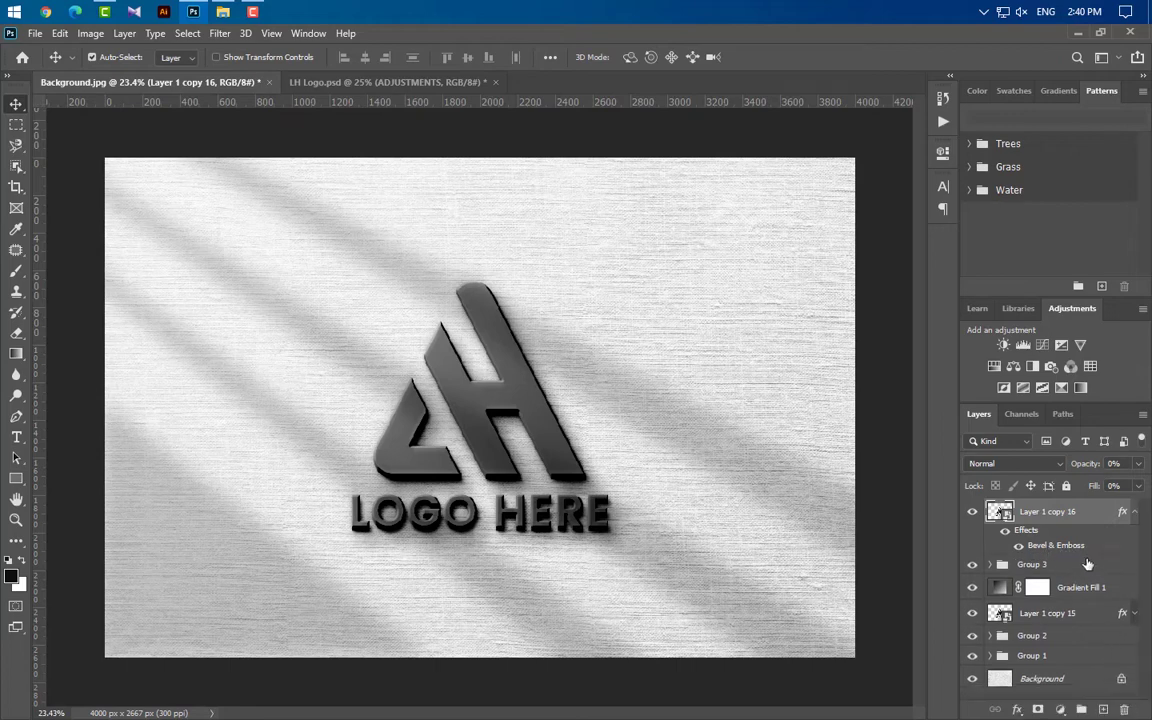
drag(1073, 551, 1124, 709)
Rename the top logo copy as Your Logo Here and open its smart-object contents for editing
double_click(1050, 511)
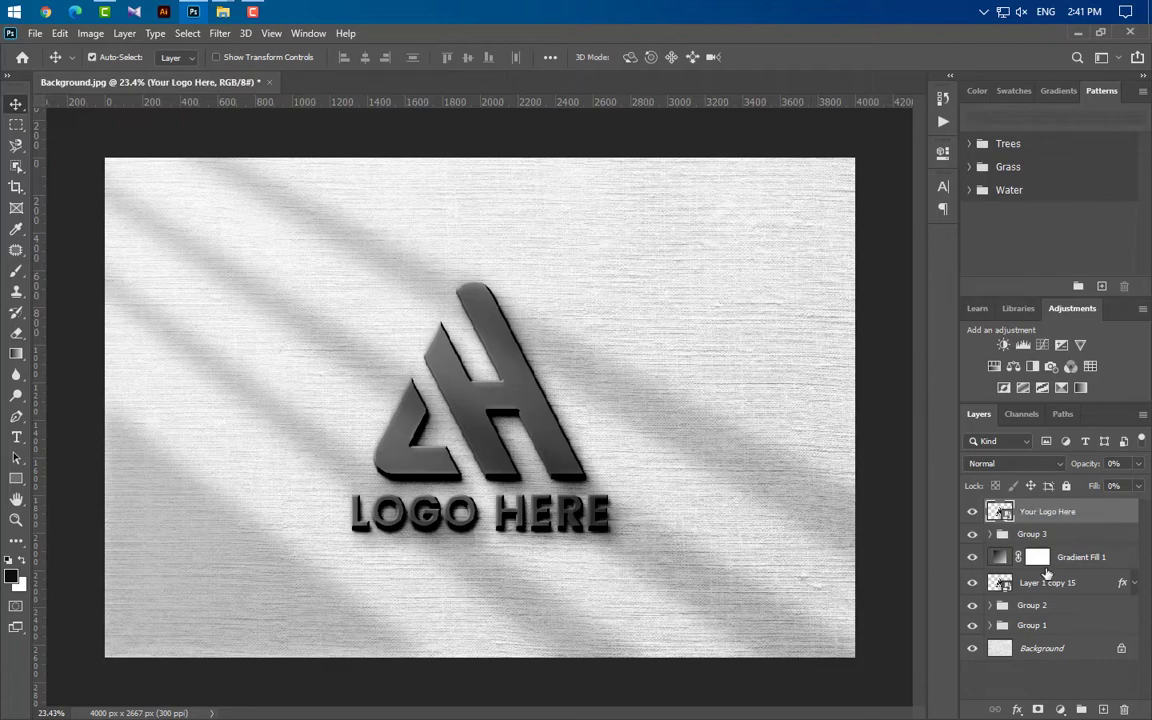
double_click(1000, 512)
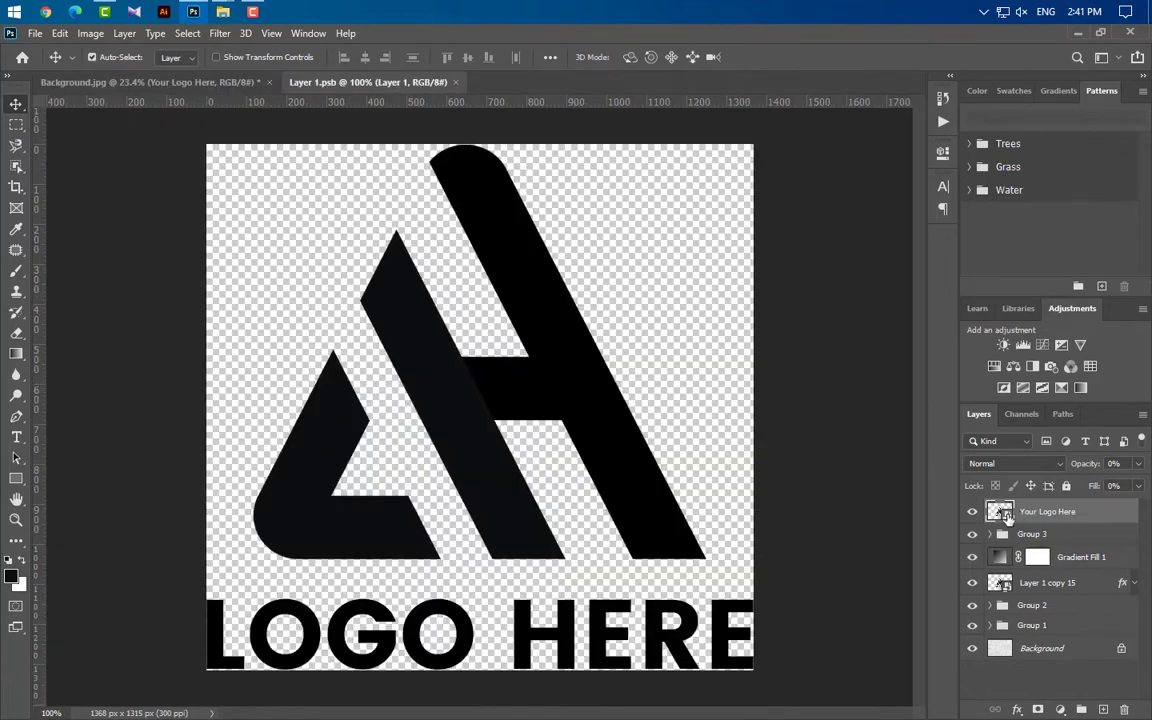
Place the Logo PNG file from New folder (3) into the smart object, scaled to 14.58% and centred on the canvas
click(193, 13)
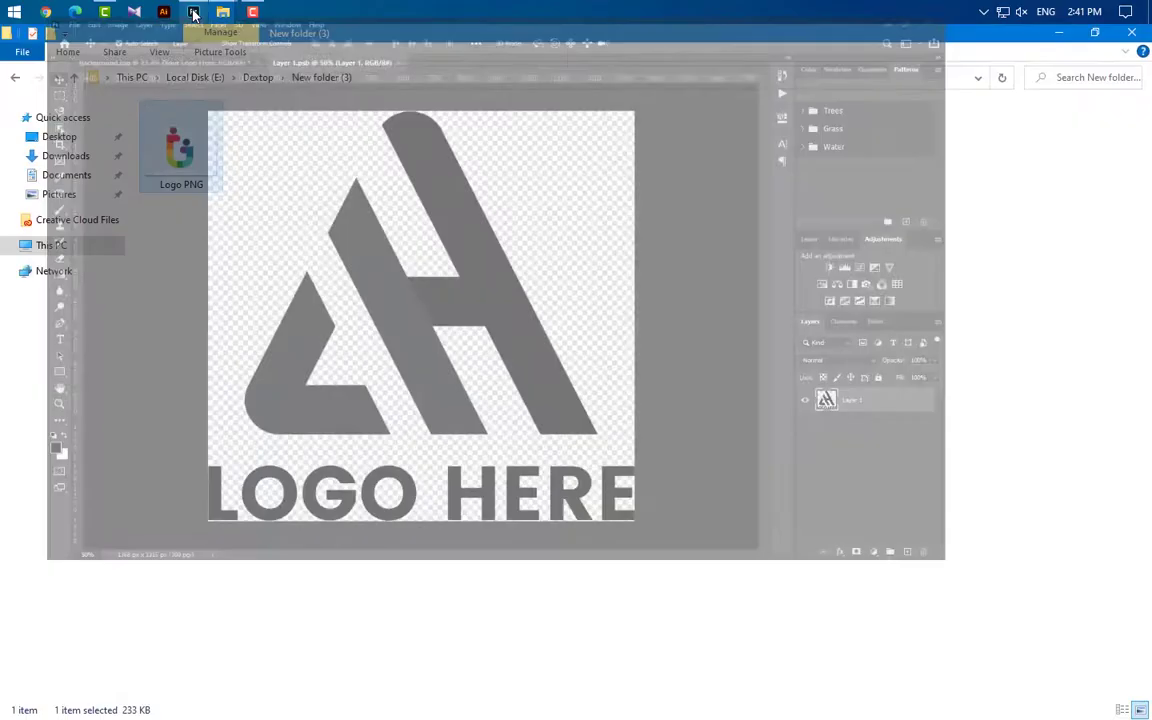
drag(193, 170, 517, 505)
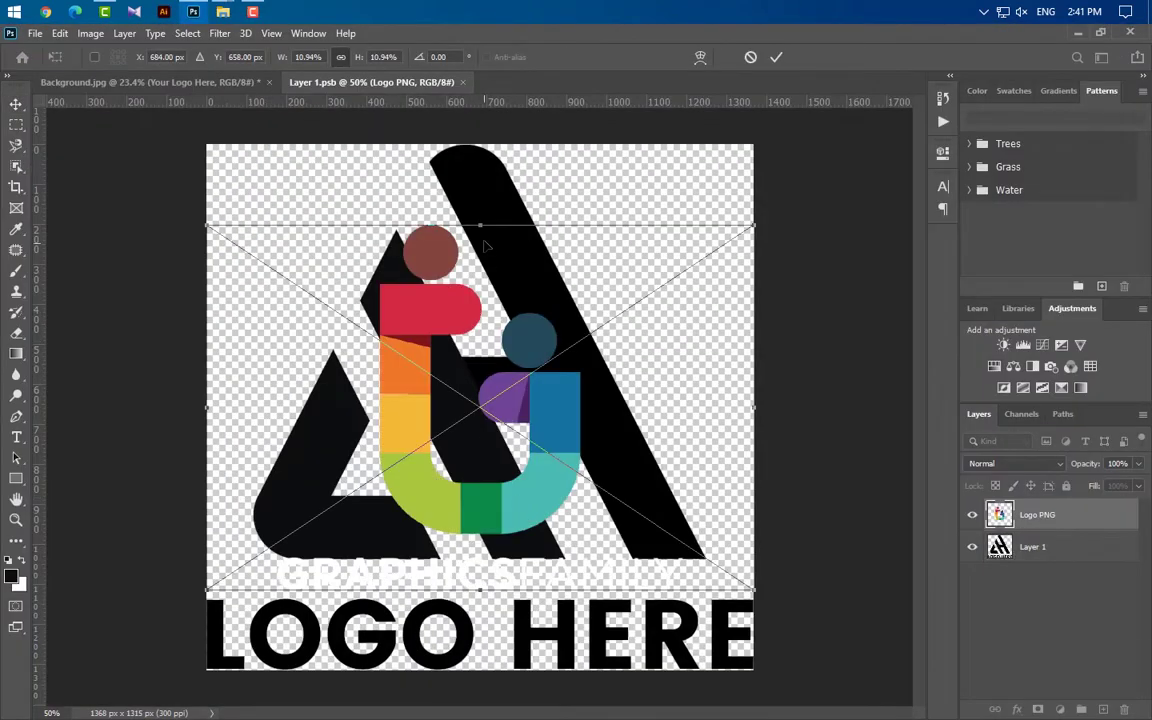
drag(481, 594, 481, 669)
drag(481, 226, 481, 182)
mouse_move(519, 441)
mouse_down()
mouse_move(519, 412)
mouse_move(521, 421)
mouse_up()
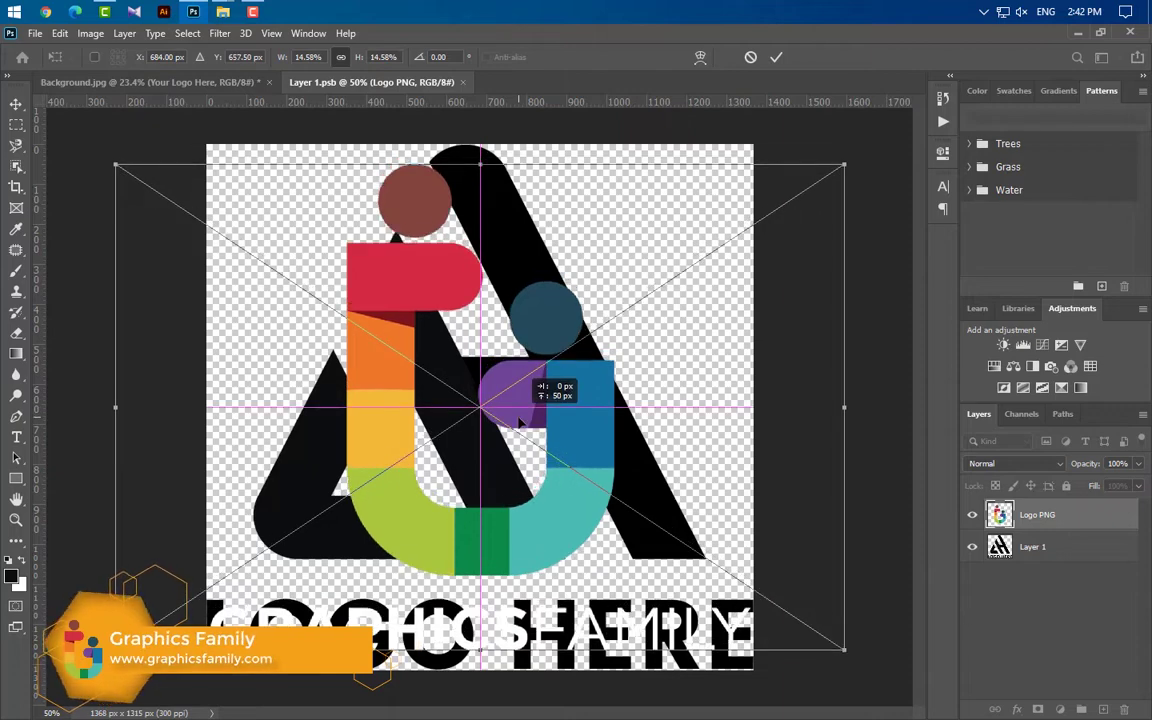
click(776, 57)
Hide the old logo on Layer 1, then close the smart-object document and save its changes
click(972, 546)
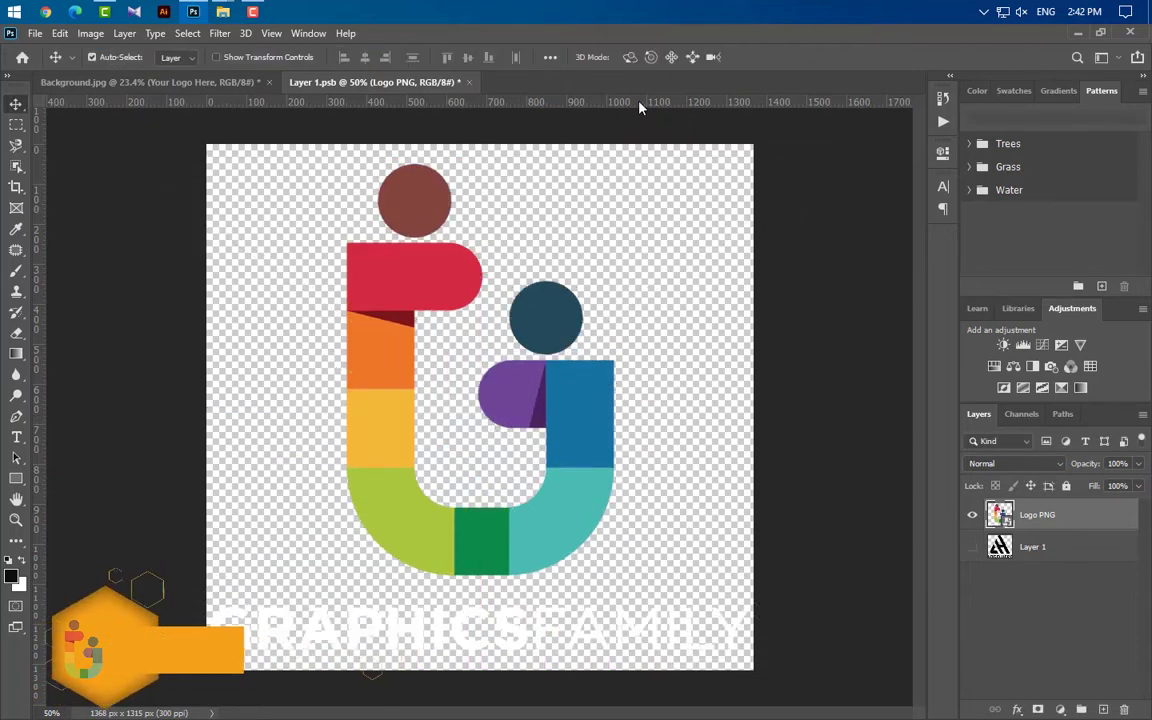
click(469, 82)
click(495, 292)
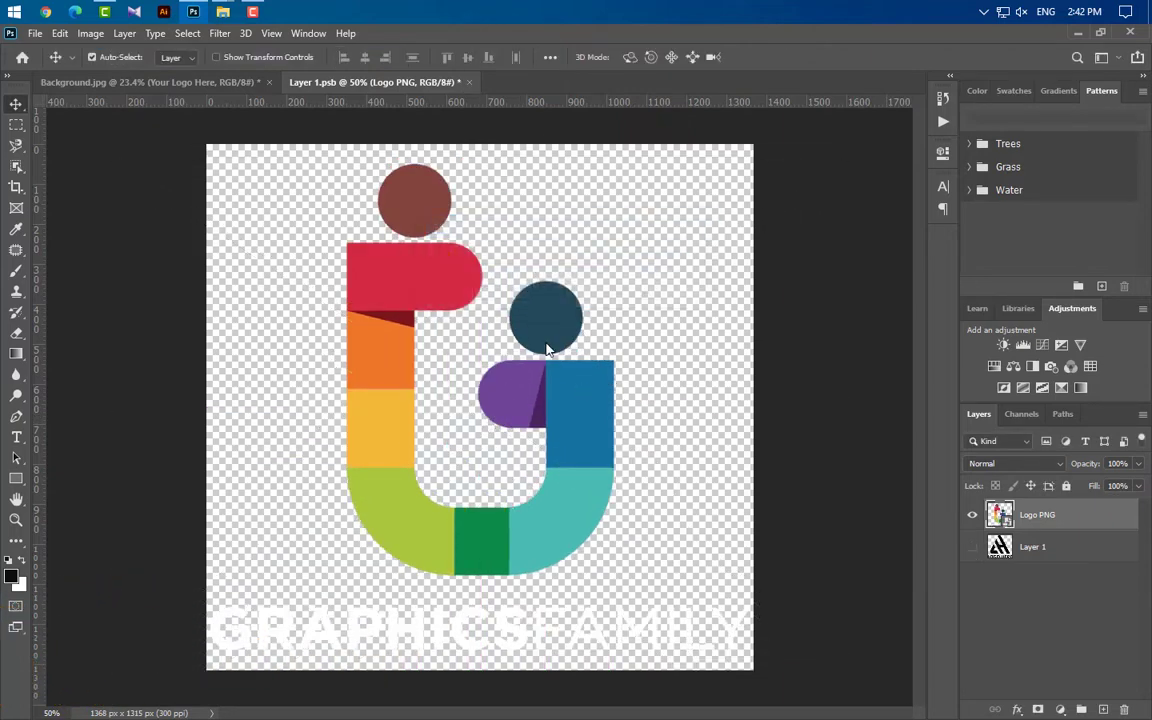